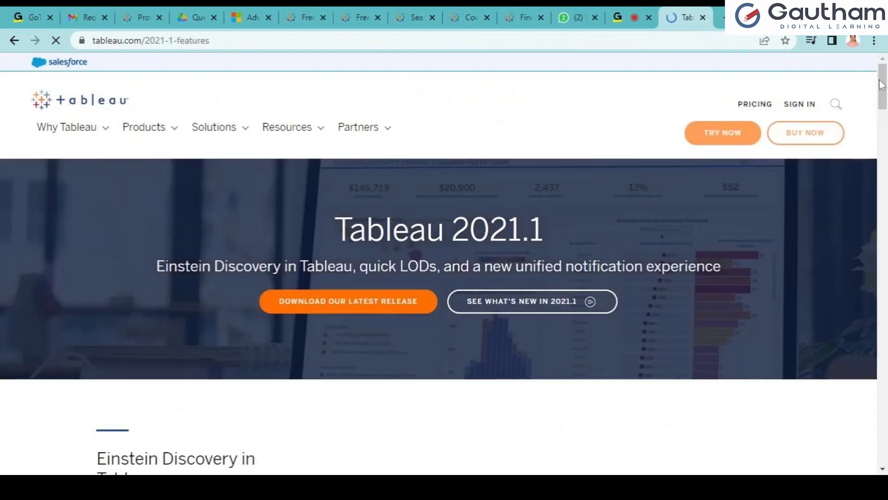
Scroll down the Tableau 2021.1 features page, then go back to the all-features page with the 2021.1 highlights
mouse_move(881, 101)
mouse_down()
mouse_move(880, 288)
mouse_move(881, 99)
mouse_up()
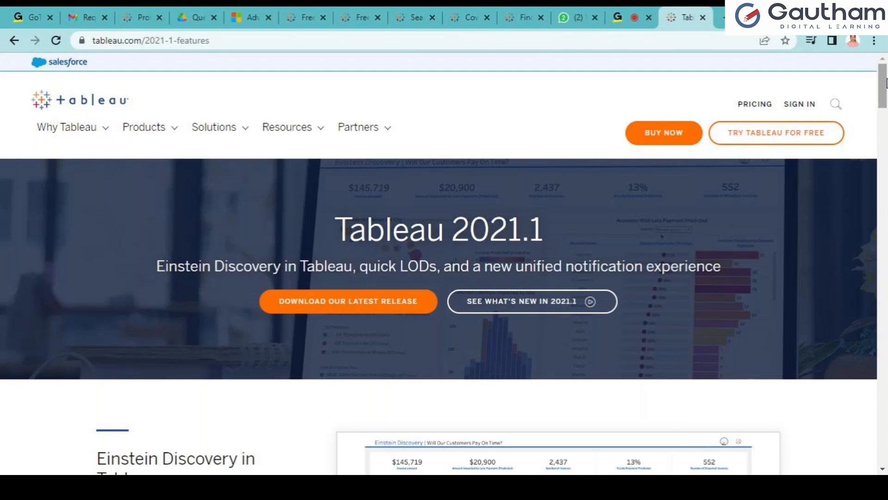
scroll(886, 83, down, 1)
scroll(444, 262, down, 4)
mouse_move(886, 101)
mouse_down()
mouse_move(883, 432)
mouse_move(885, 83)
mouse_up()
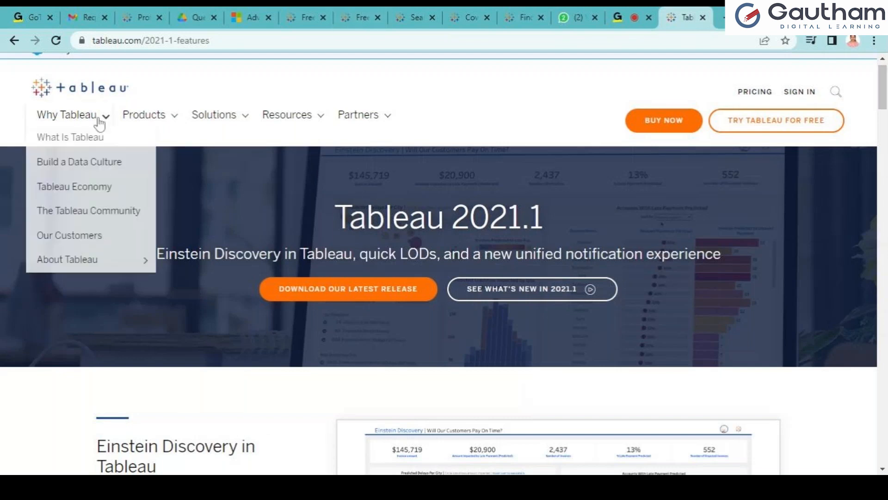
click(12, 41)
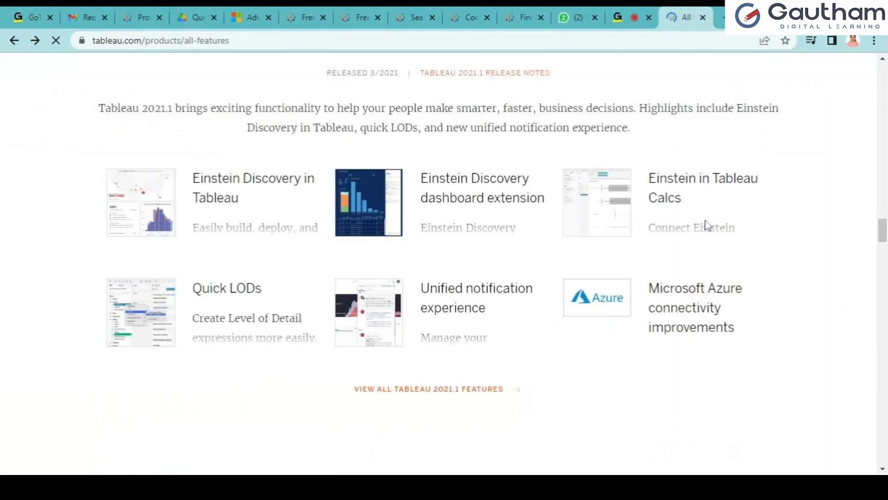
drag(885, 248, 885, 228)
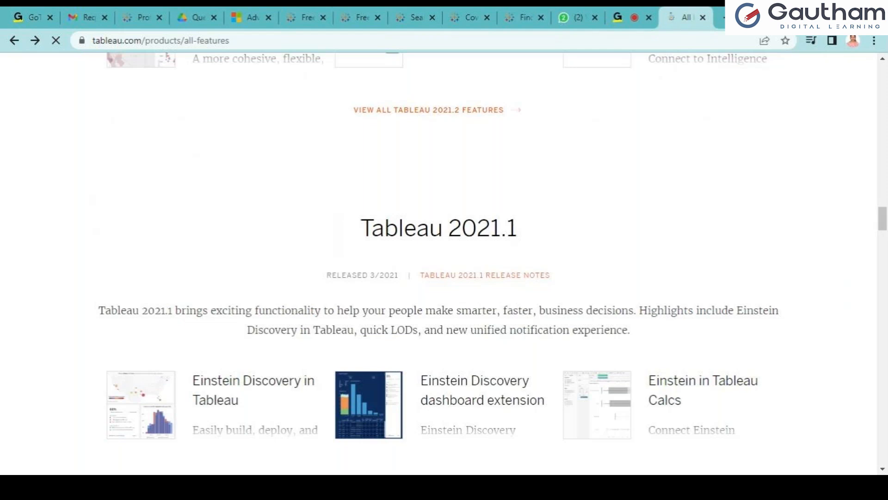
scroll(438, 264, up, 4)
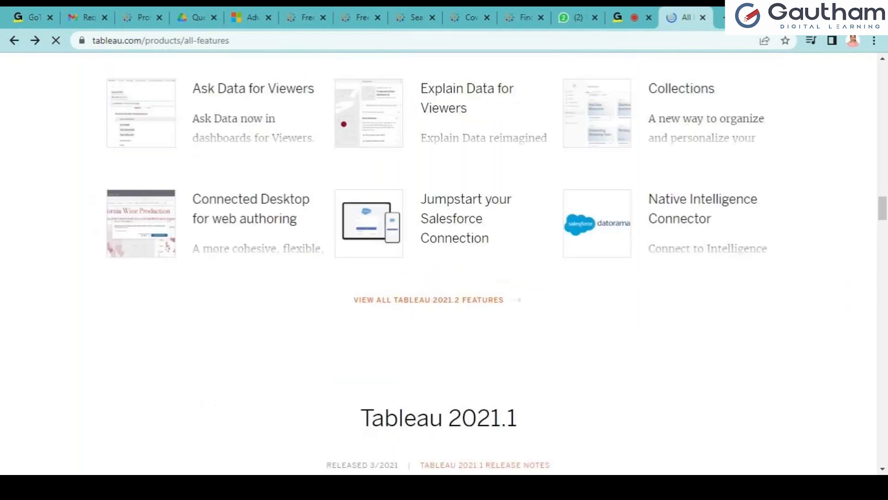
scroll(438, 264, up, 6)
scroll(438, 264, down, 10)
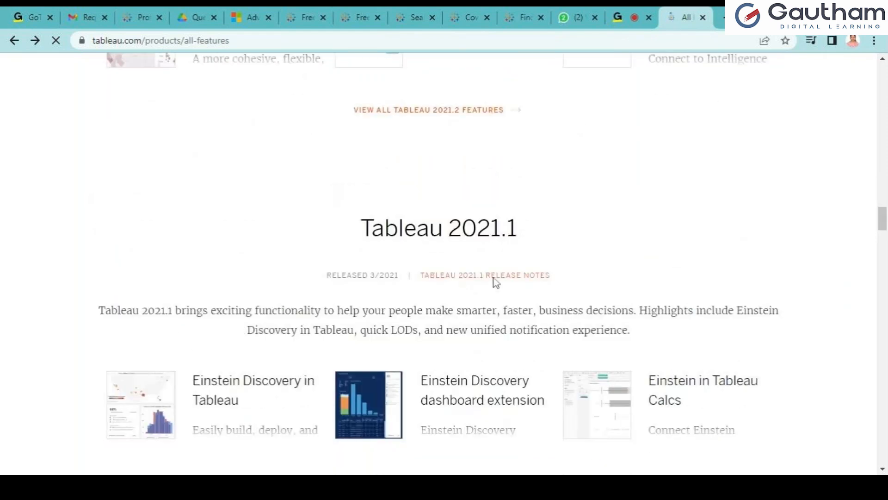
Open the Tableau 2021.1 release notes and scroll down to the version list
click(499, 280)
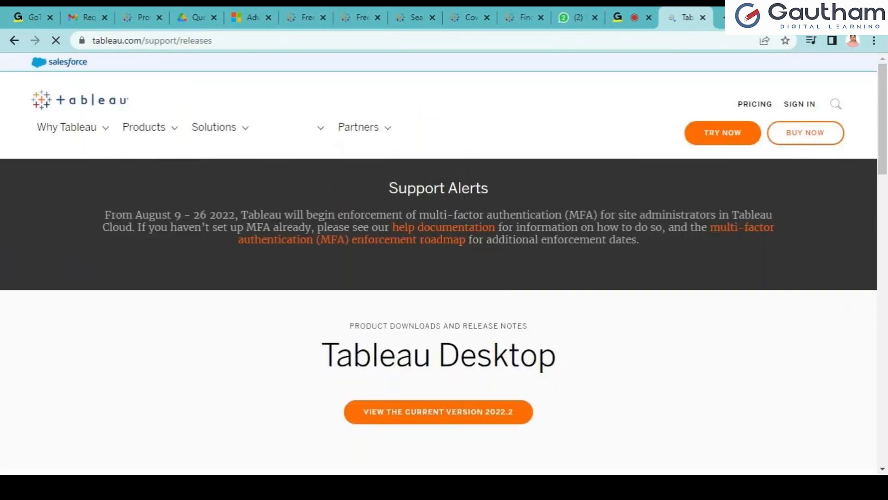
scroll(444, 259, down, 2)
scroll(884, 276, down, 7)
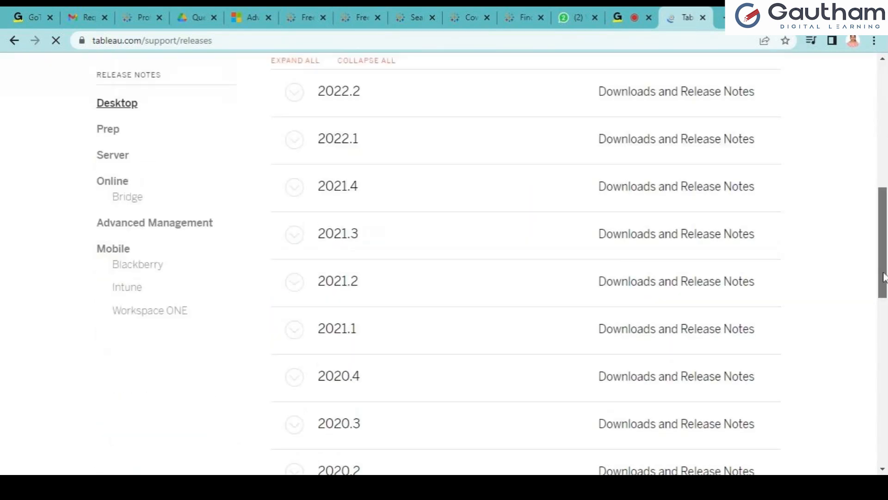
scroll(884, 277, down, 1)
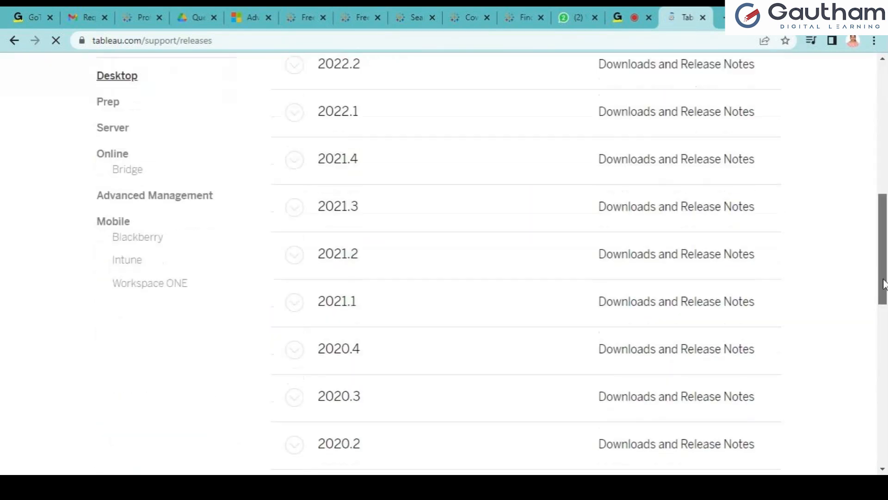
Expand the 2021.1 row and open the 2021.1.8 release page
click(298, 309)
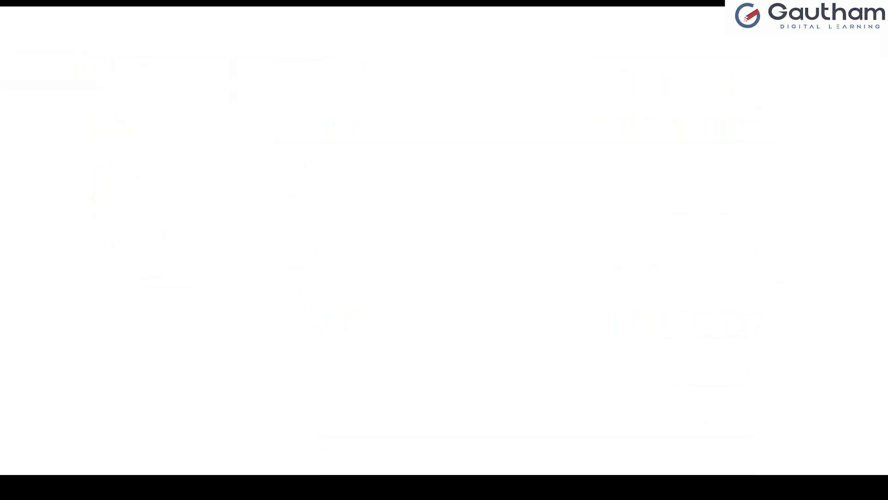
scroll(835, 341, up, 10)
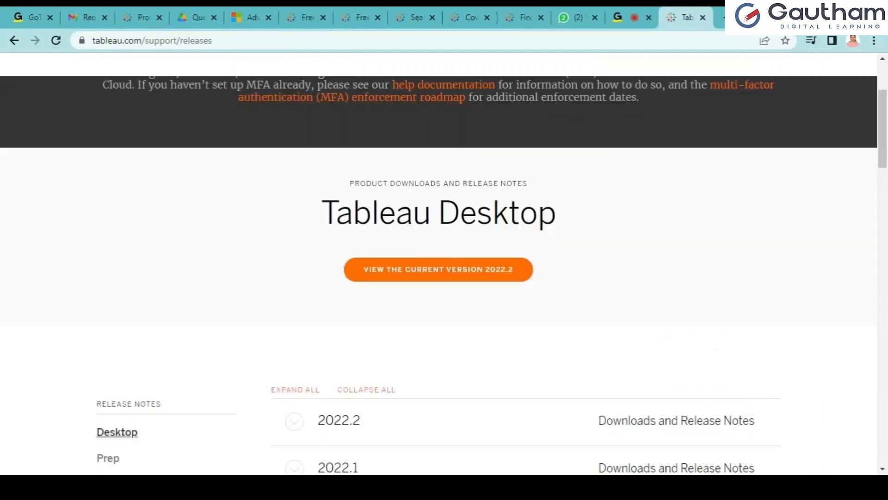
scroll(444, 263, down, 5)
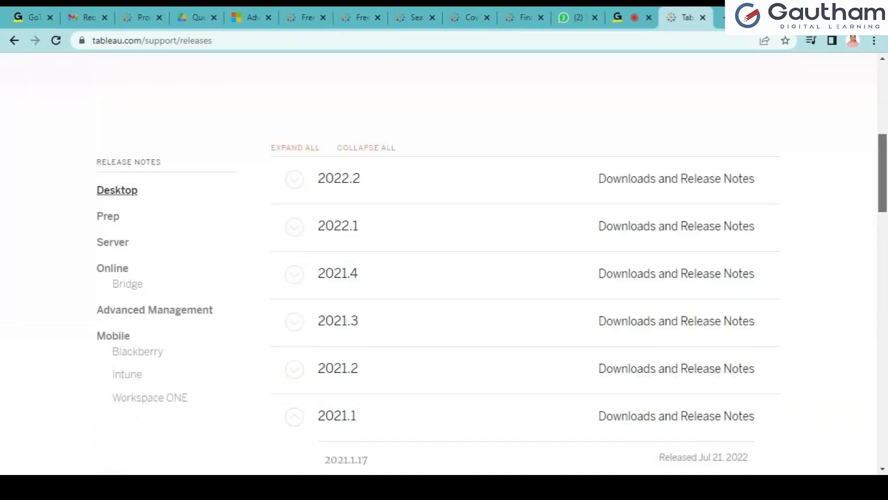
scroll(444, 263, down, 2)
scroll(885, 263, down, 6)
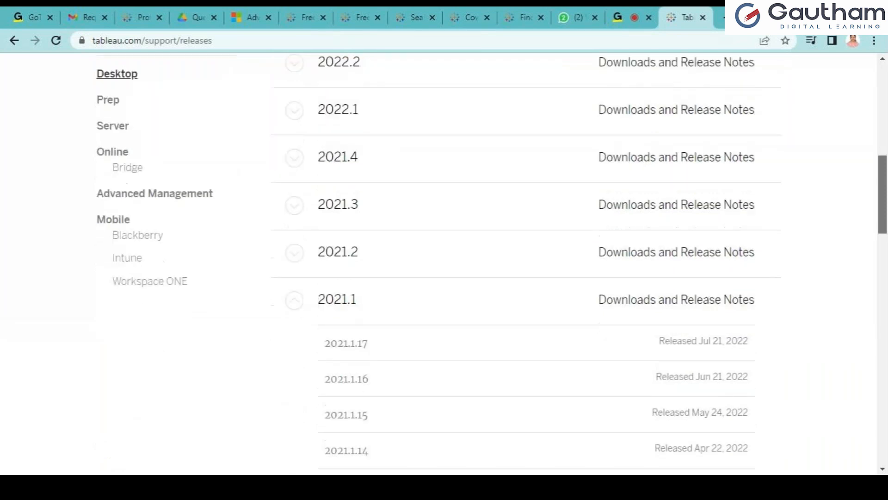
drag(885, 263, 885, 316)
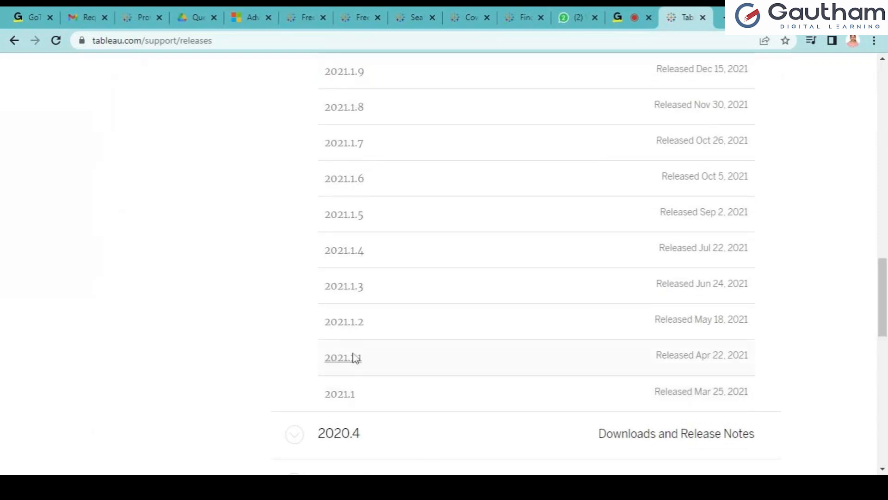
click(358, 117)
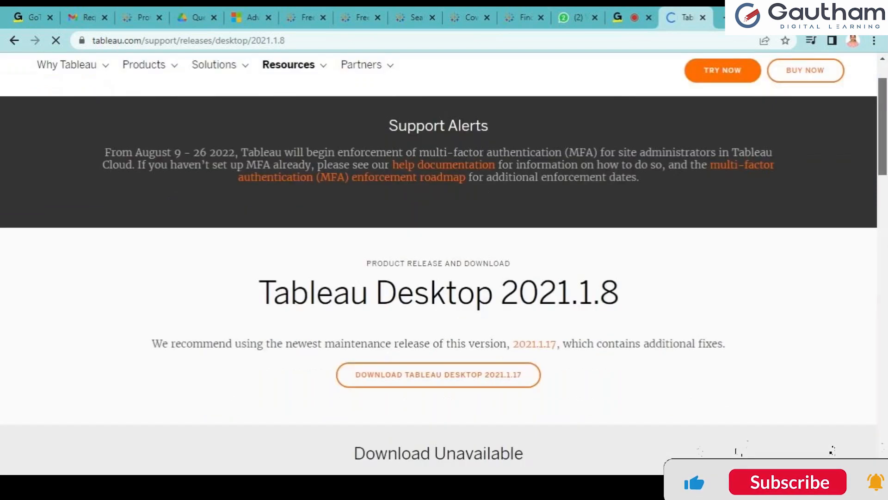
Scroll the 2021.1.8 page and highlight the sentence recommending maintenance release 2021.1.17
scroll(438, 264, down, 1)
scroll(439, 264, down, 2)
drag(882, 148, 882, 149)
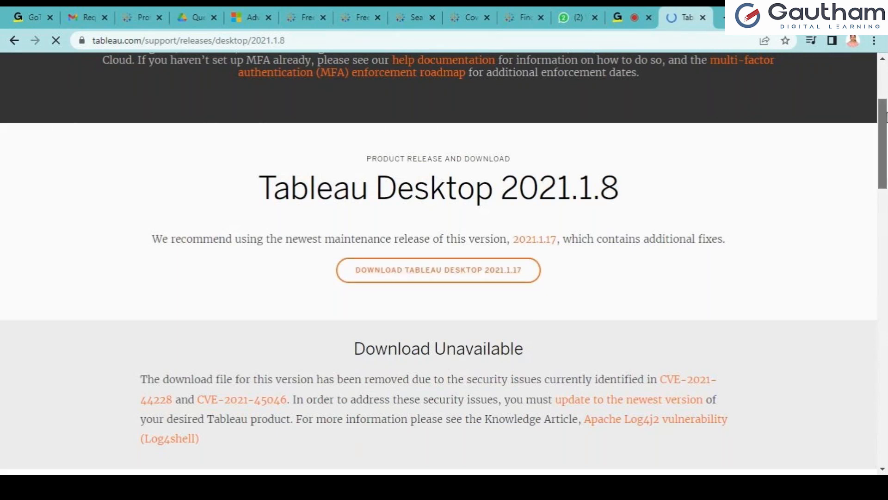
scroll(768, 159, up, 1)
scroll(444, 264, up, 1)
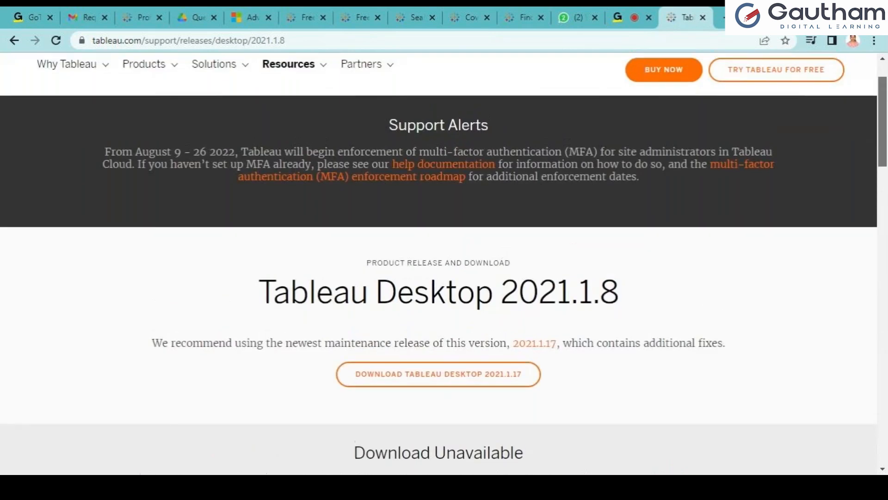
scroll(439, 264, down, 1)
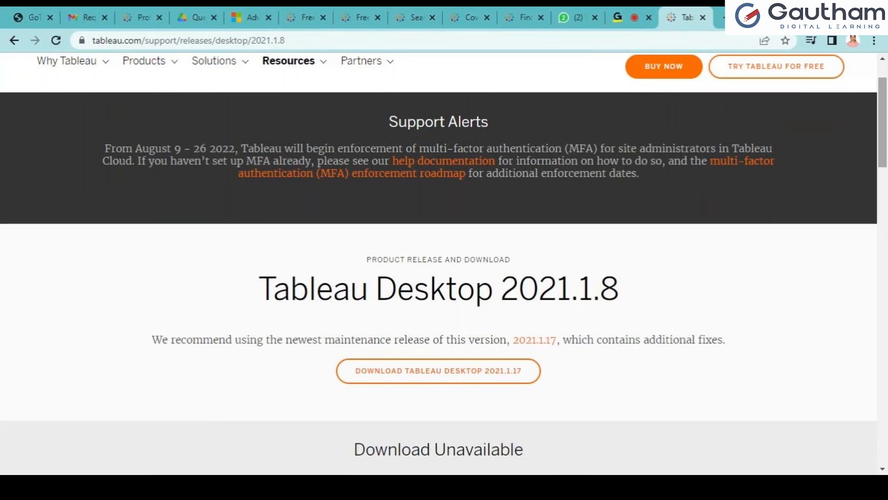
scroll(439, 263, down, 5)
scroll(439, 263, down, 3)
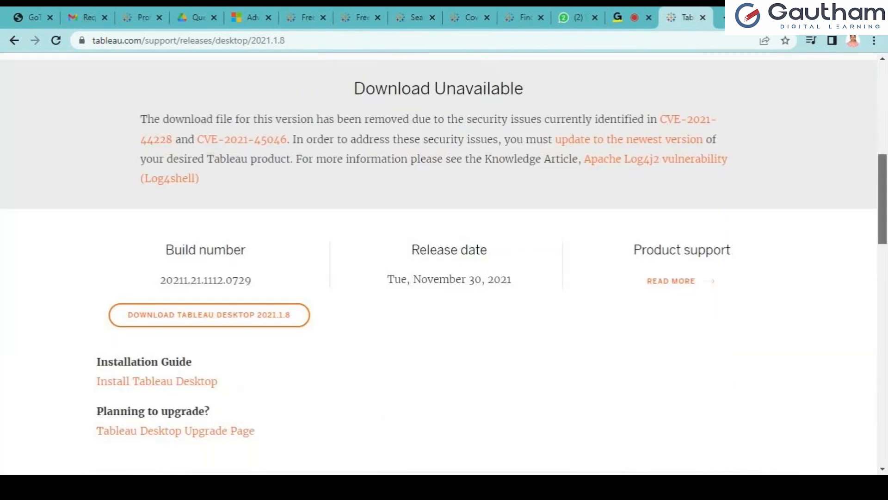
scroll(438, 263, up, 2)
scroll(198, 145, up, 1)
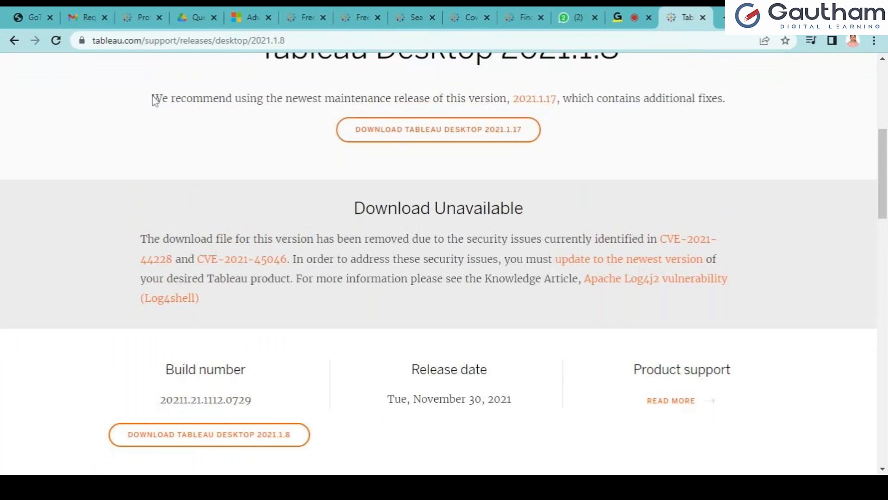
drag(153, 99, 746, 105)
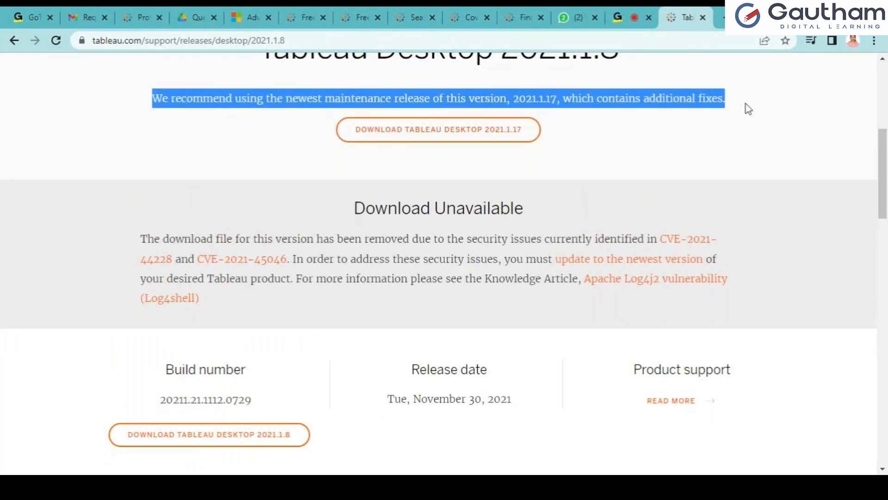
Try downloading Tableau Desktop 2021.1.8, then take the latest Windows version instead
scroll(720, 210, down, 3)
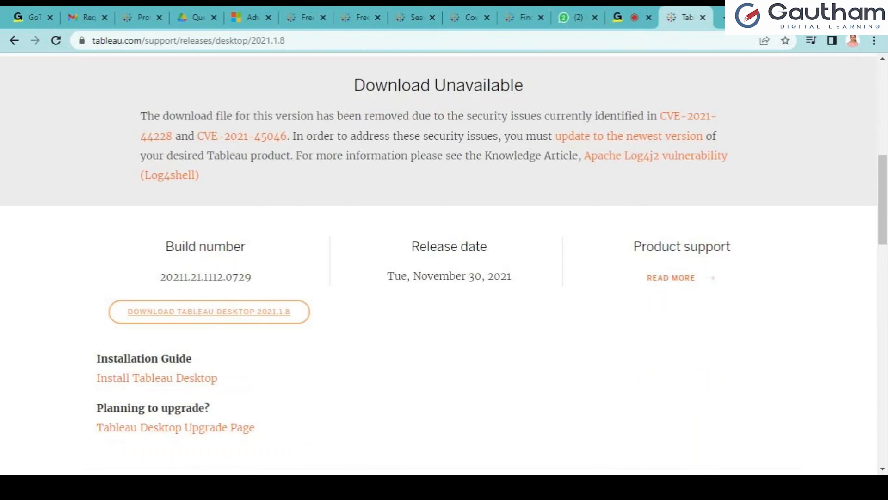
click(279, 320)
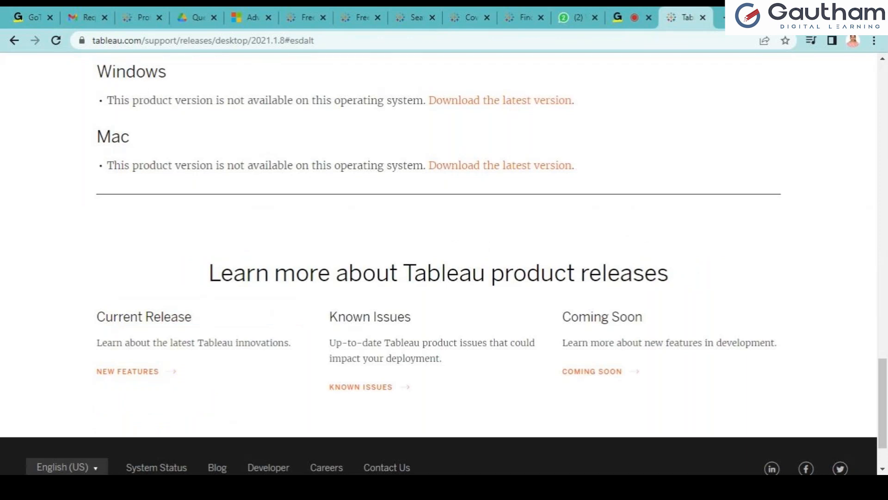
click(520, 112)
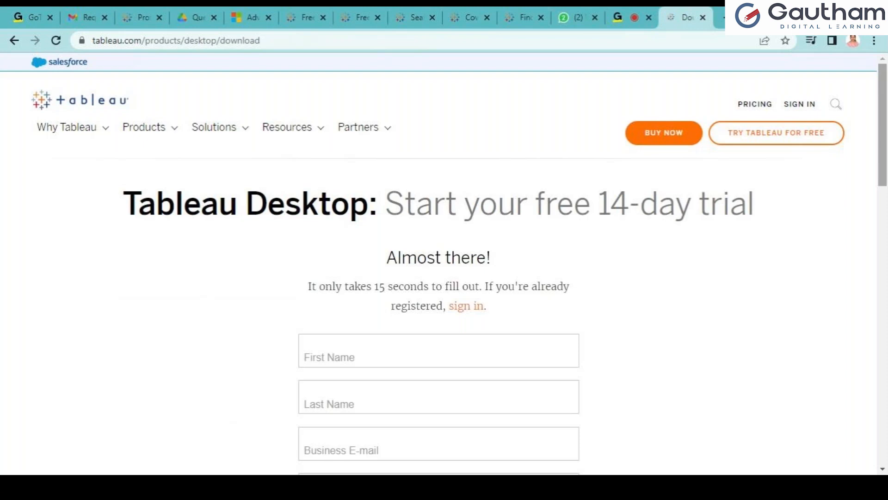
Fill in the first name, last name, business e-mail and organization name on the trial form
scroll(444, 262, down, 1)
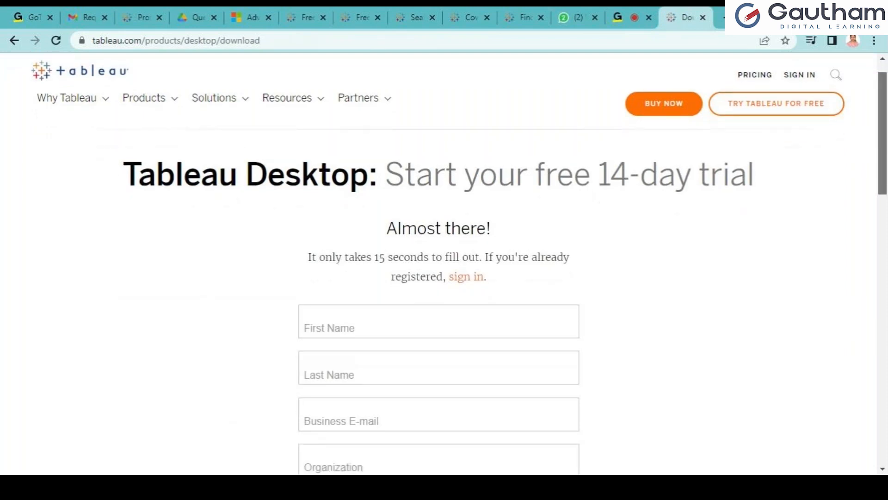
scroll(444, 263, down, 1)
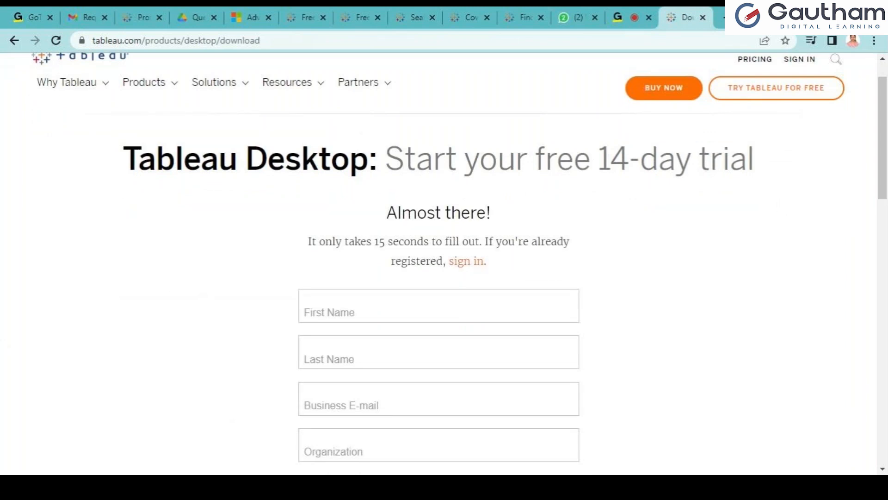
drag(884, 138, 885, 185)
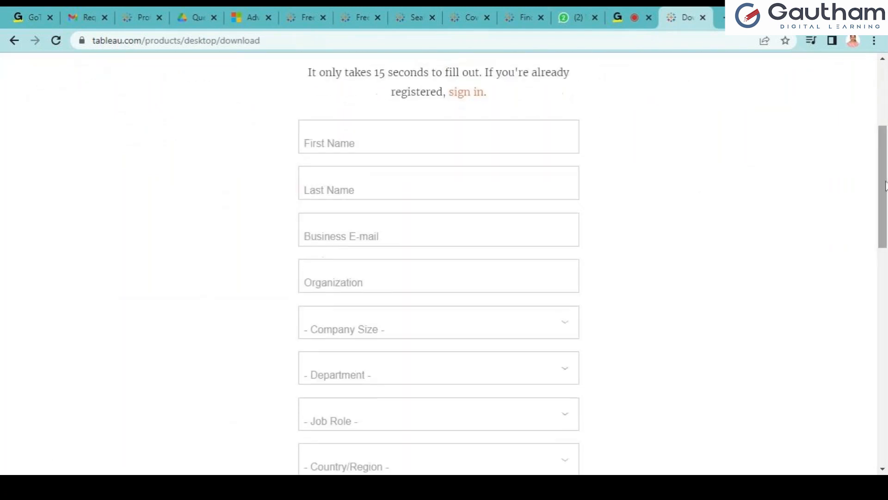
click(324, 137)
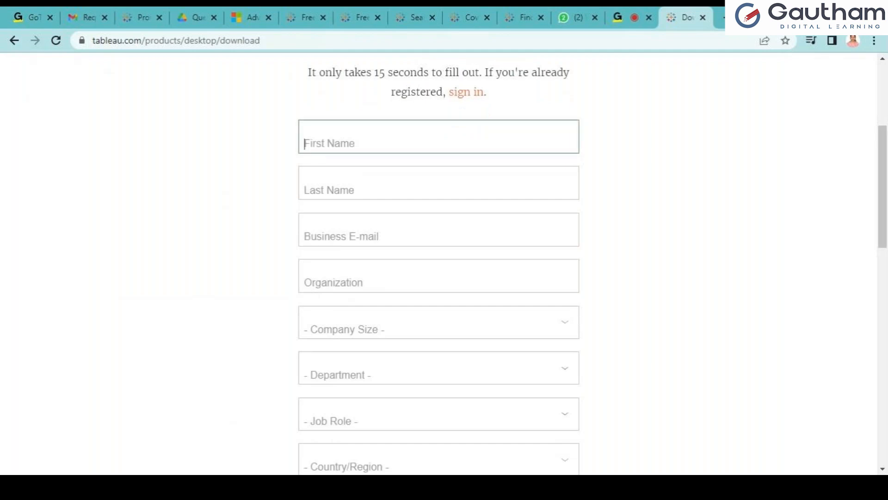
key(Tab)
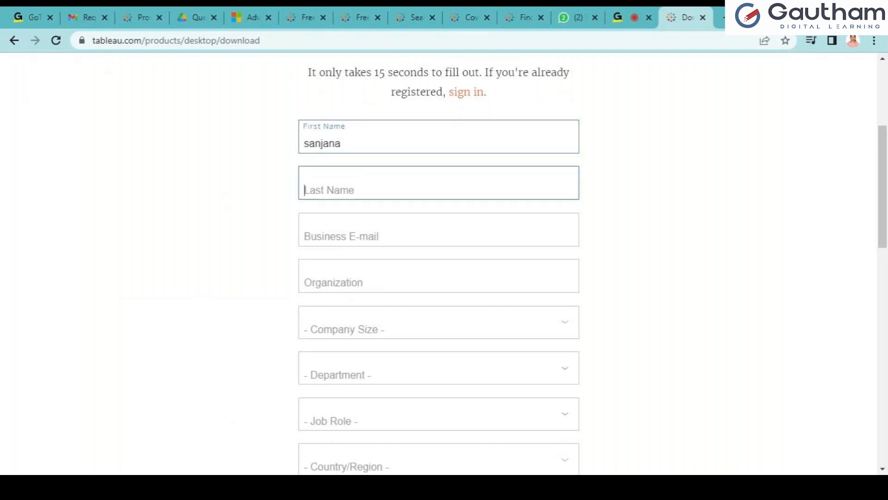
click(304, 236)
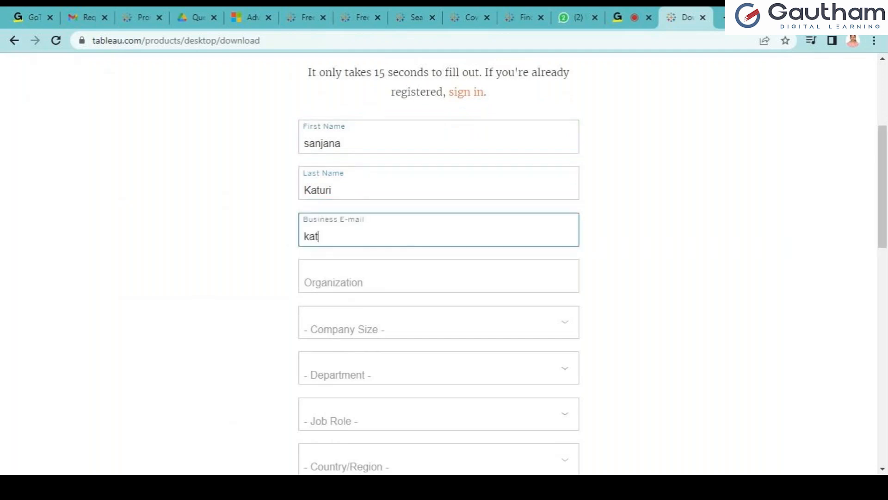
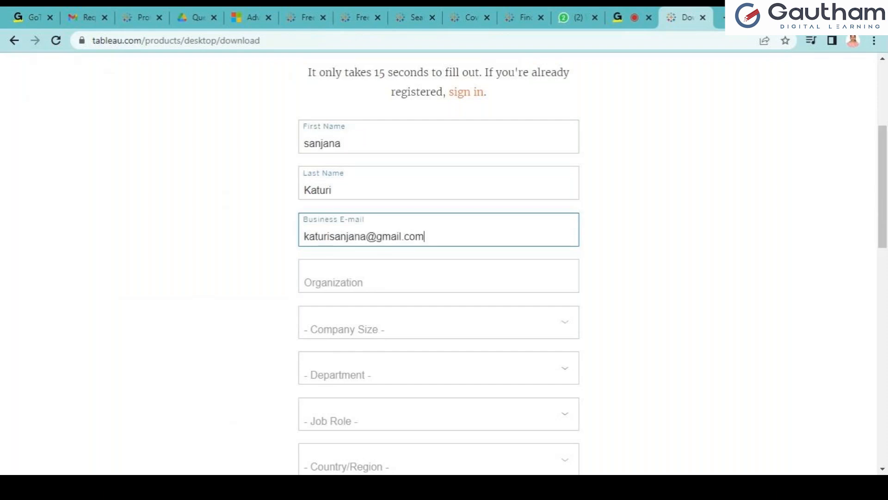
click(333, 281)
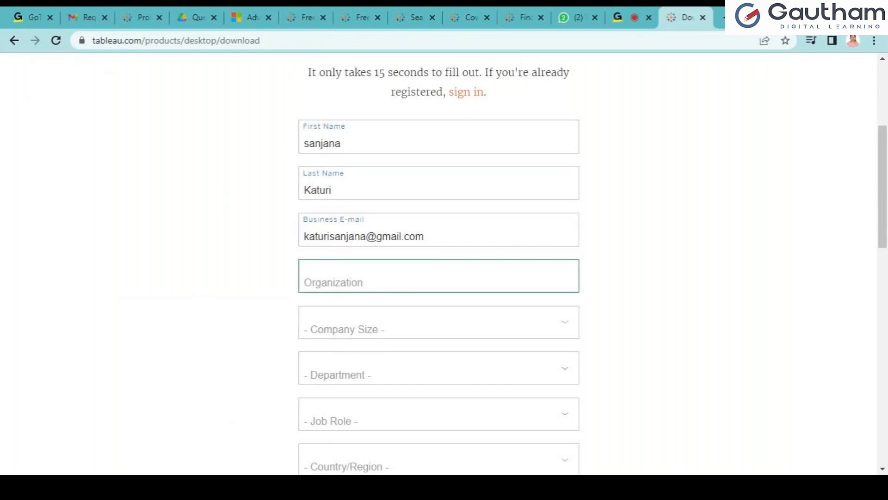
text(Goutham IT)
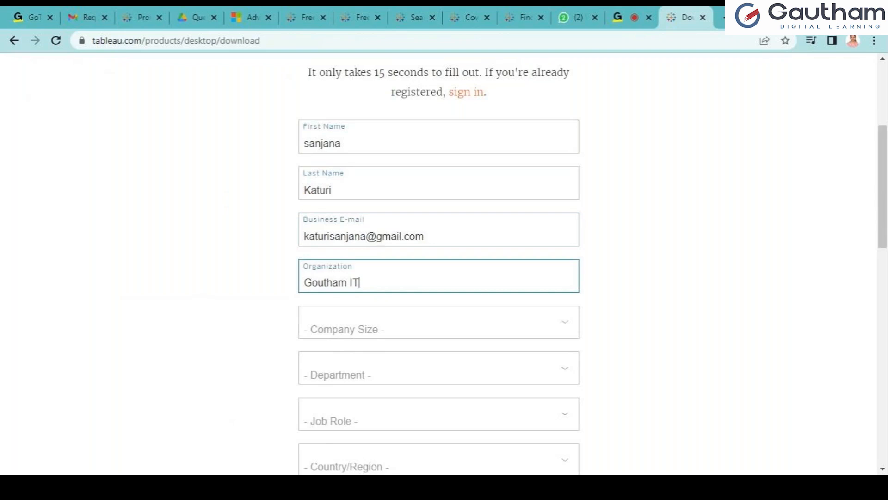
Set company size 21 - 200 employees, department Other, job role Analyst, country India
click(365, 328)
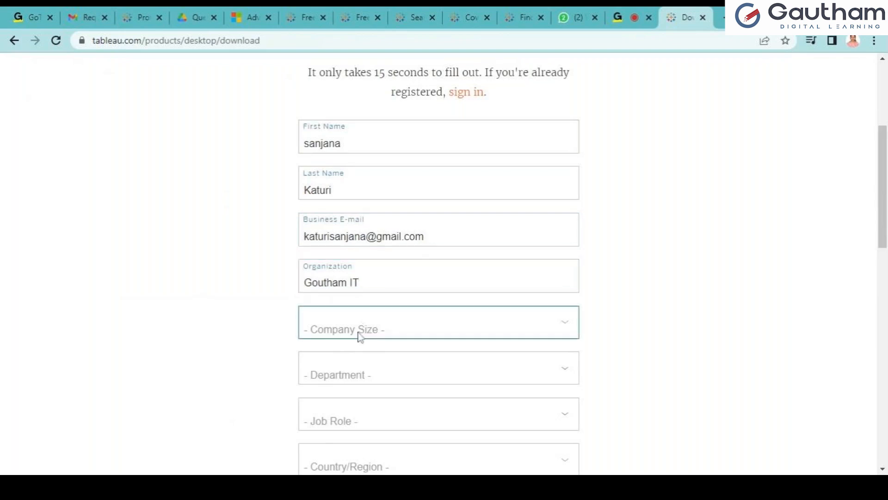
click(341, 373)
click(343, 384)
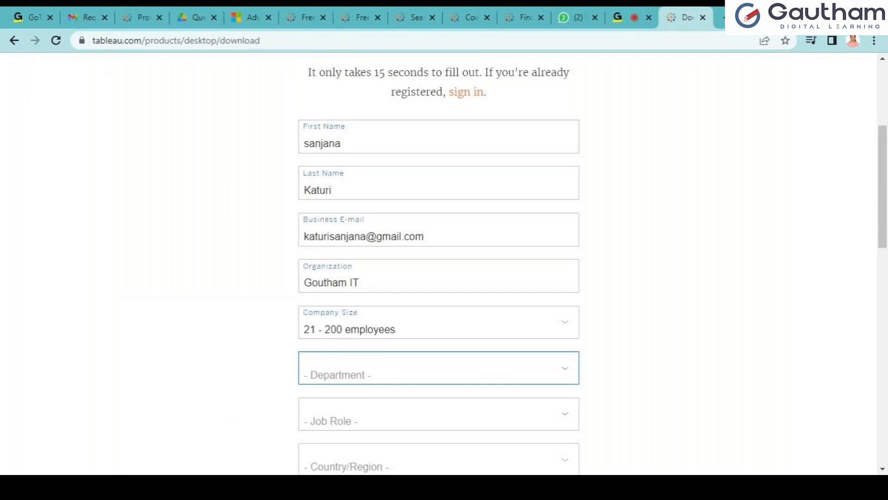
key(o)
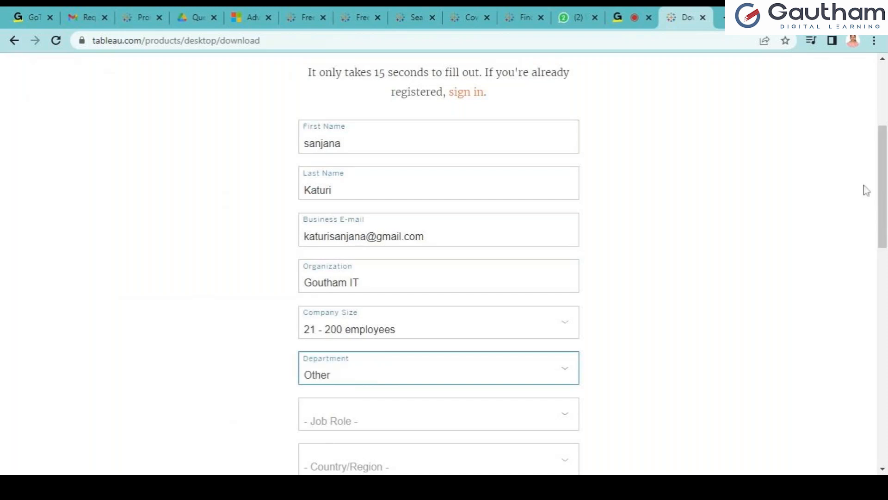
scroll(813, 242, down, 5)
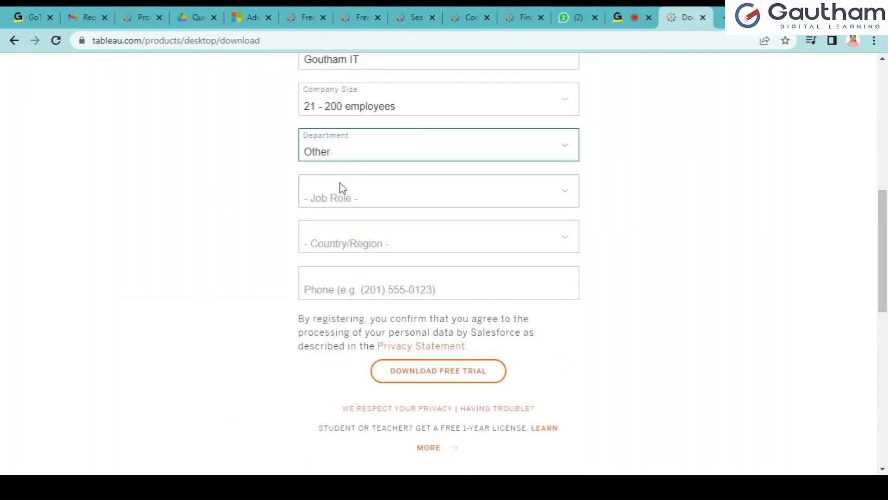
key(Tab)
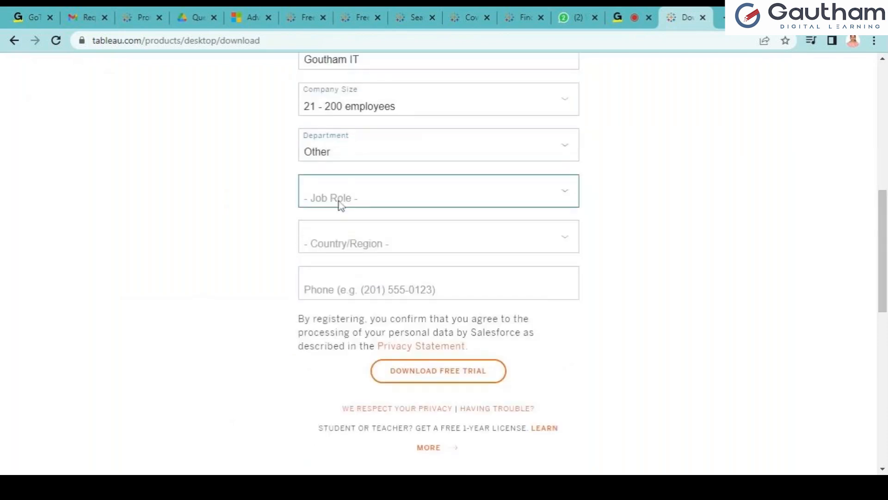
key(a)
key(Tab)
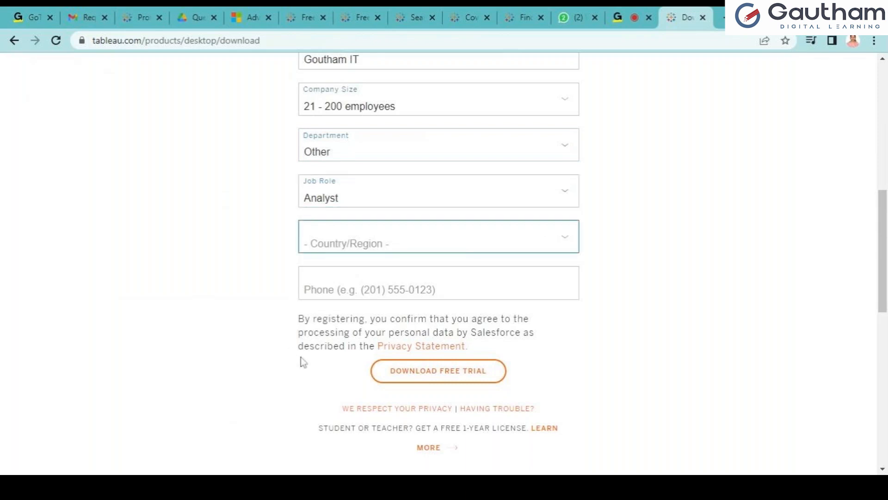
key(i)
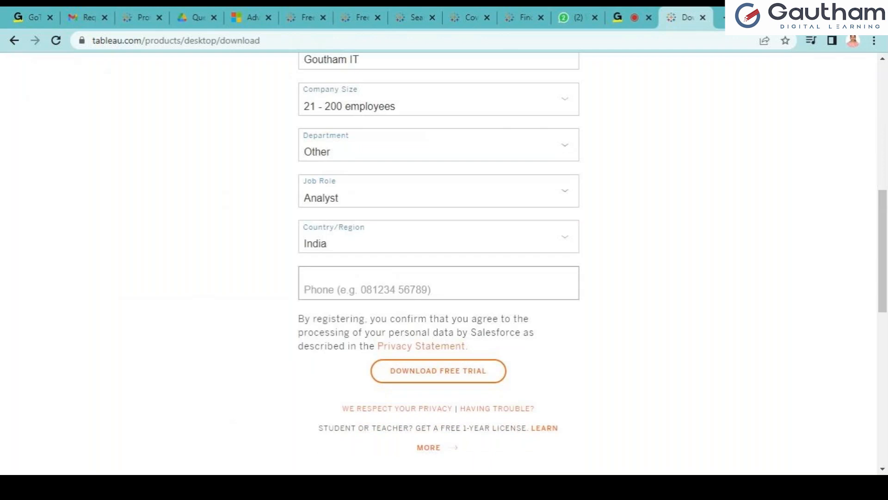
Enter the phone number and submit the form to download the free trial
click(415, 377)
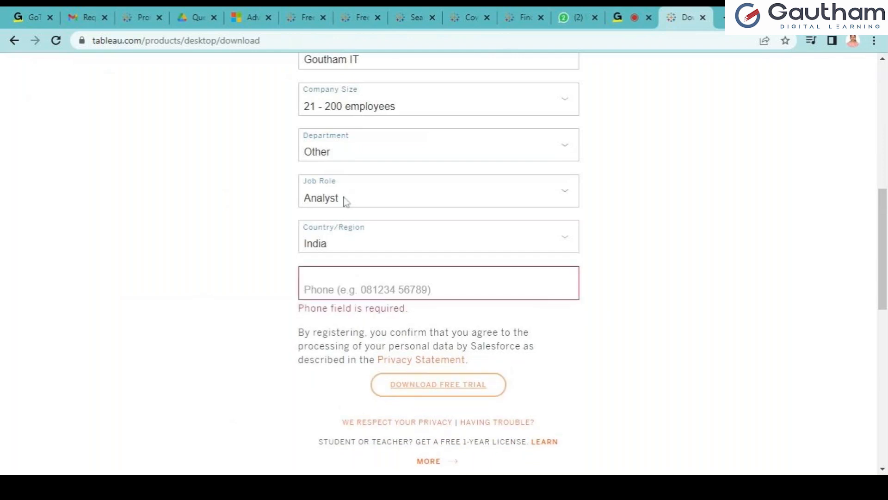
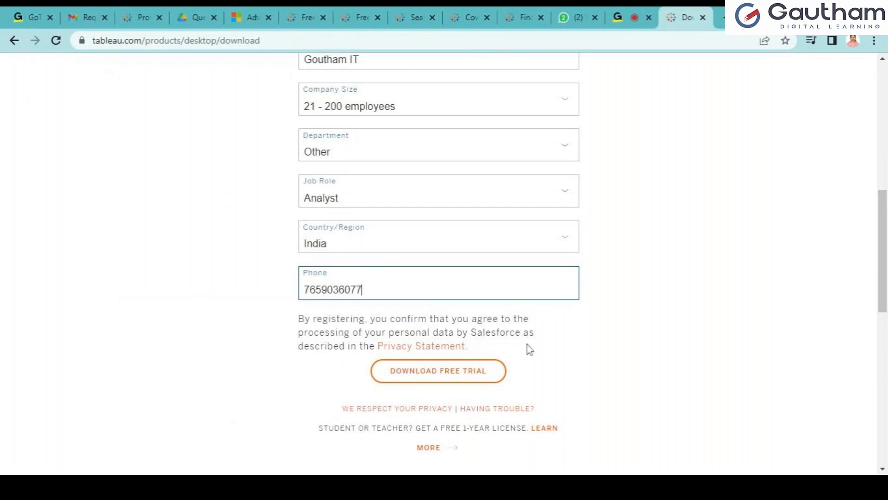
click(447, 382)
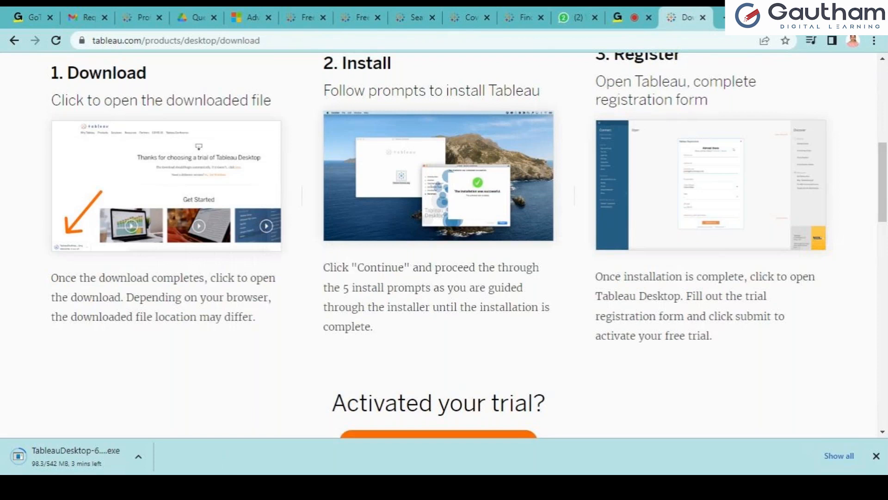
Switch to the GoToMeeting meeting tab while the Tableau Desktop installer downloads
click(614, 12)
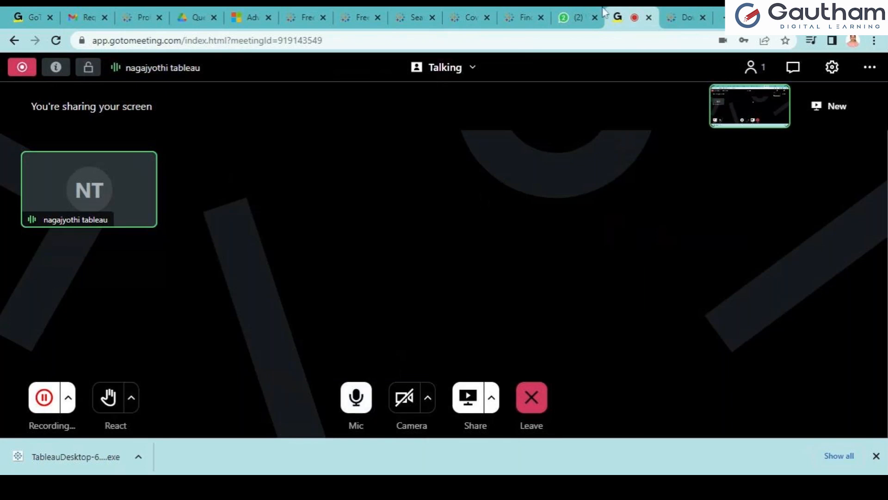
Open the downloaded TableauDesktop-64bit-2022-2-0.exe installer while the GoToMeeting screen share keeps running
click(678, 14)
click(623, 11)
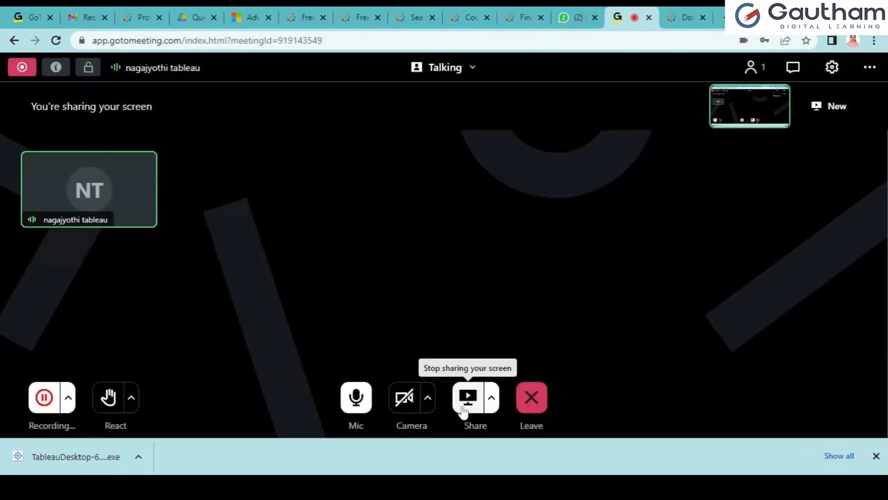
click(491, 398)
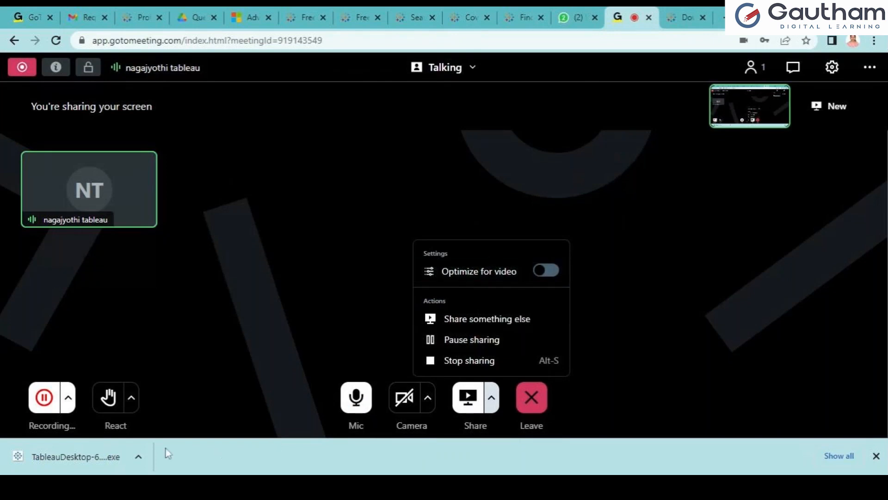
click(226, 280)
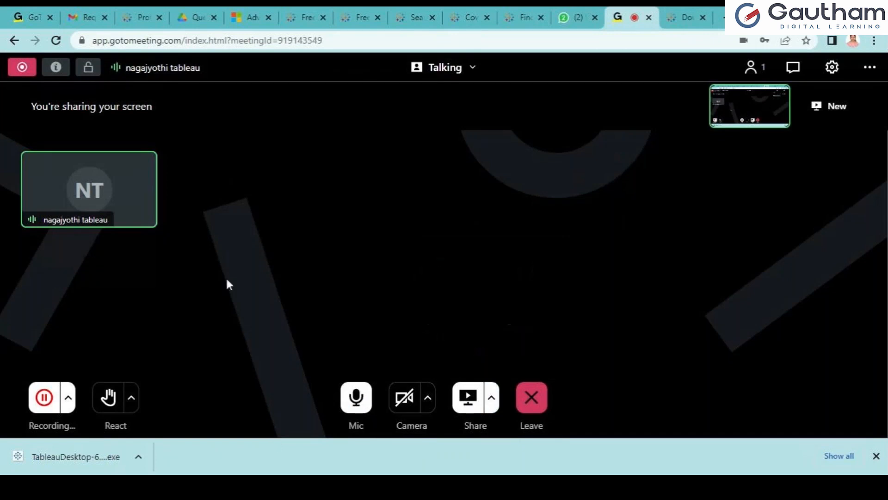
click(143, 459)
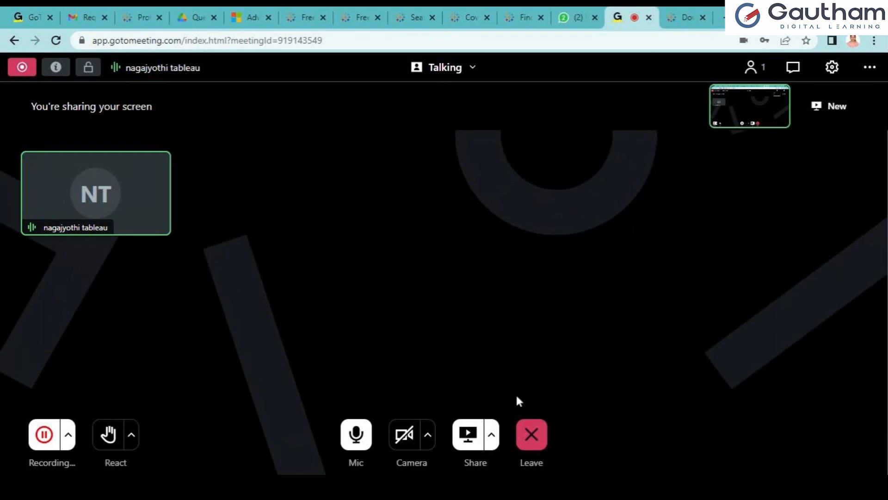
click(492, 434)
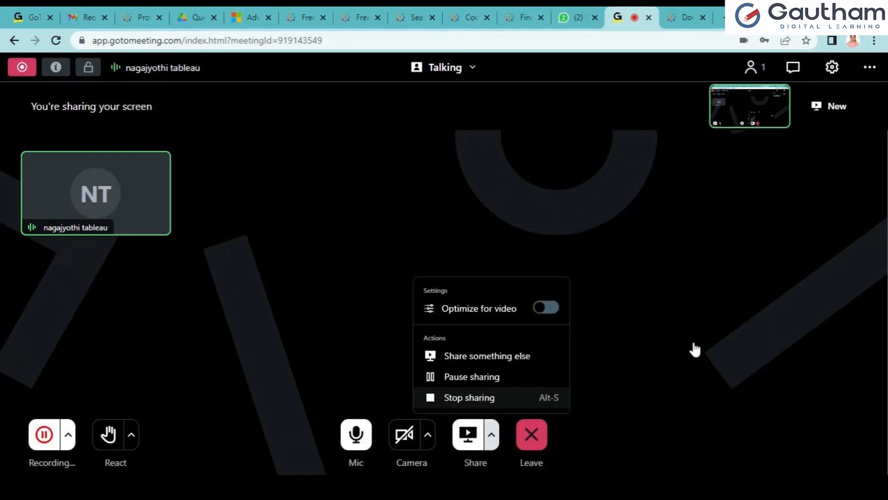
click(454, 449)
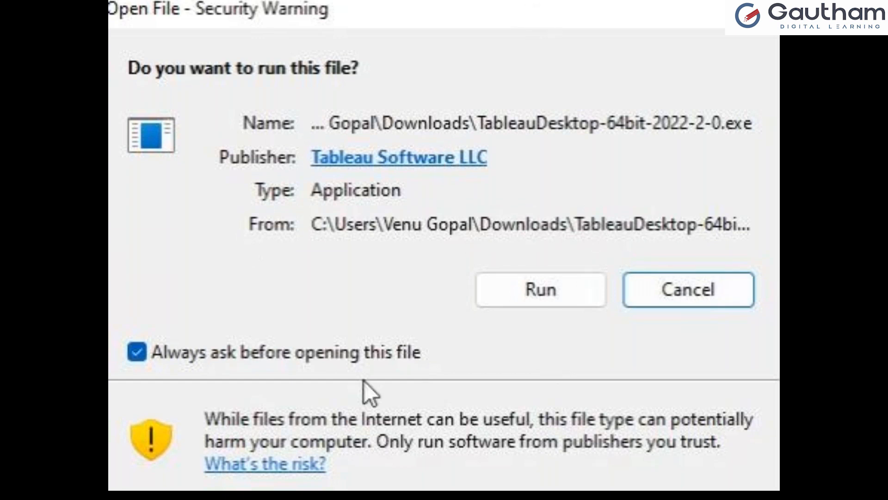
Allow the Tableau Desktop installer to run from the security warning
click(554, 293)
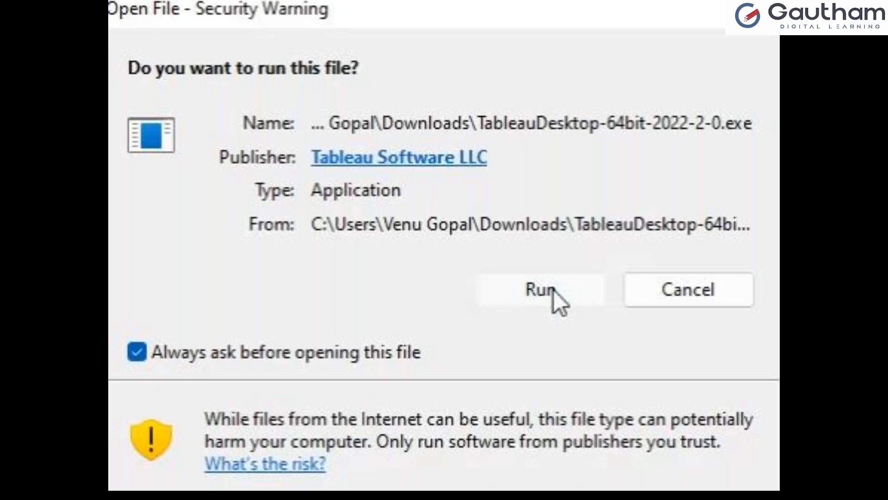
click(553, 290)
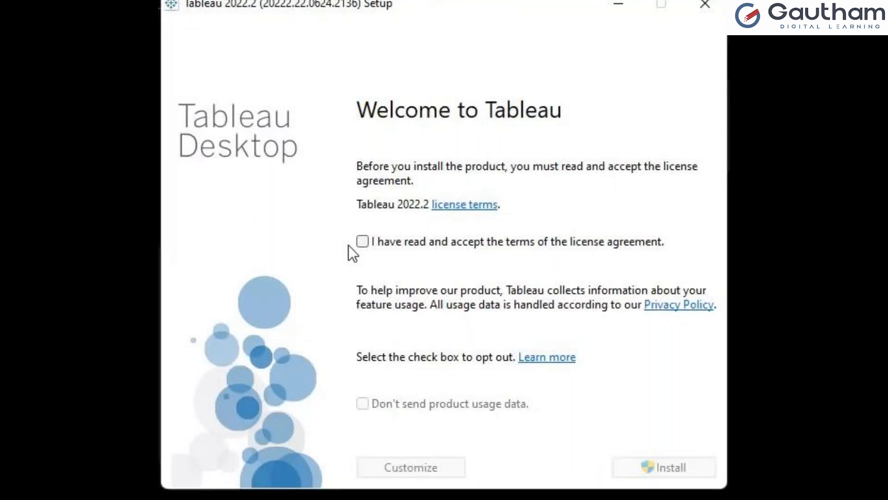
Accept the license terms and install Tableau 2022.2
click(361, 241)
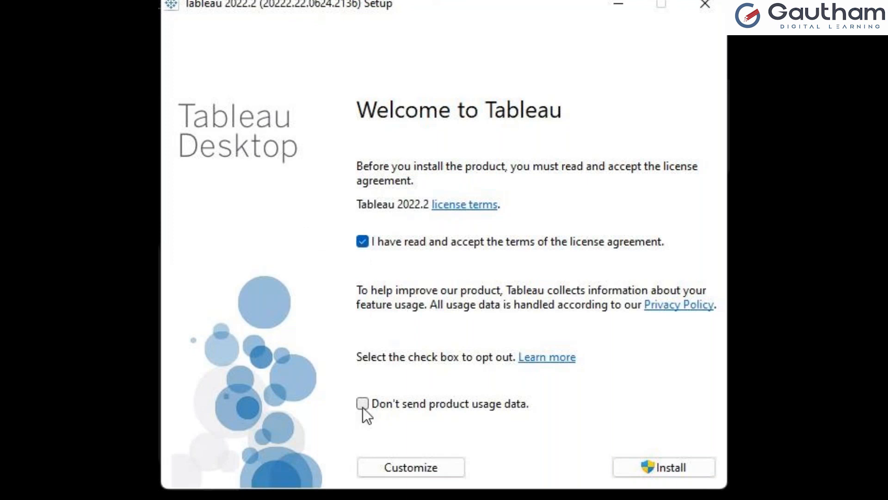
click(662, 465)
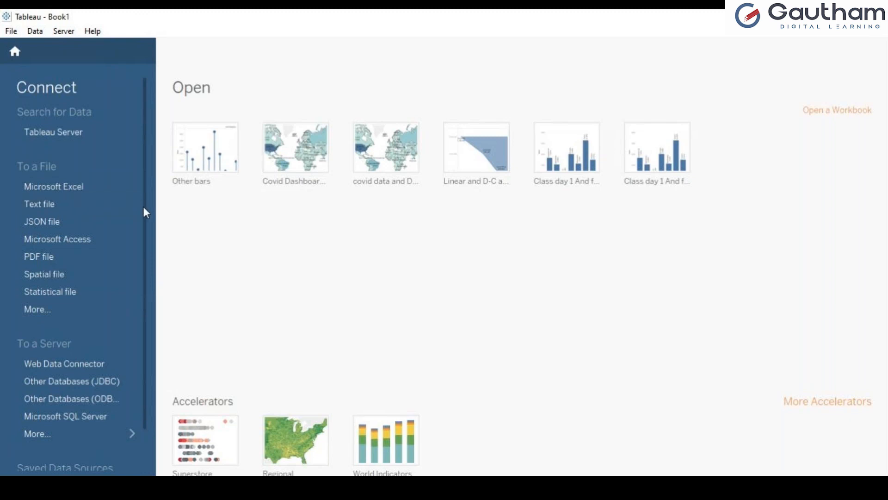
scroll(145, 213, down, 2)
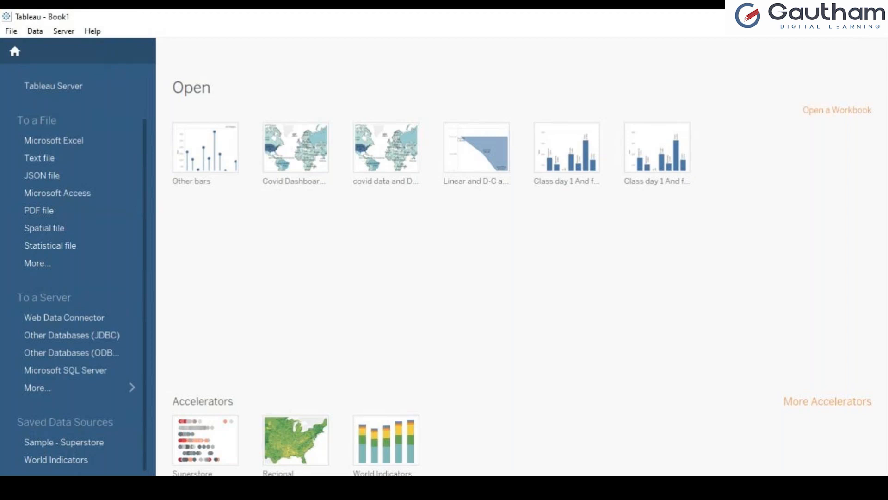
Connect to Sample - Superstore and view its Orders, People and Returns tables on the Data Source tab
click(73, 445)
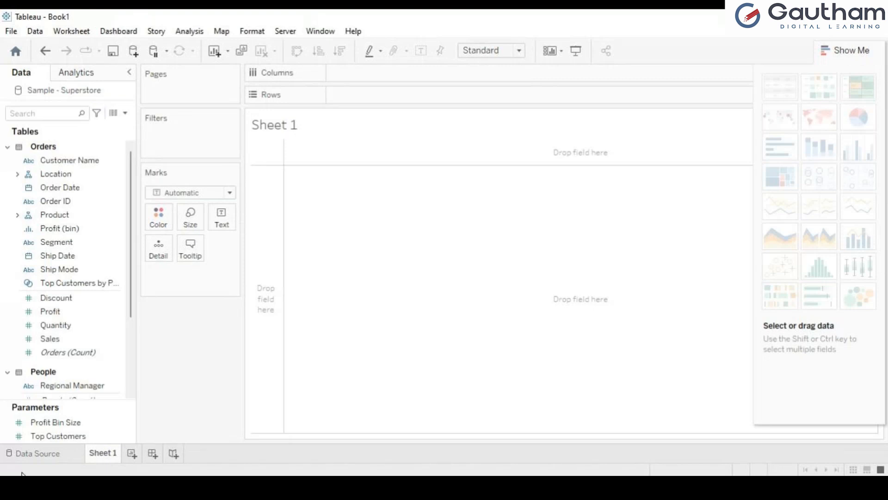
click(67, 454)
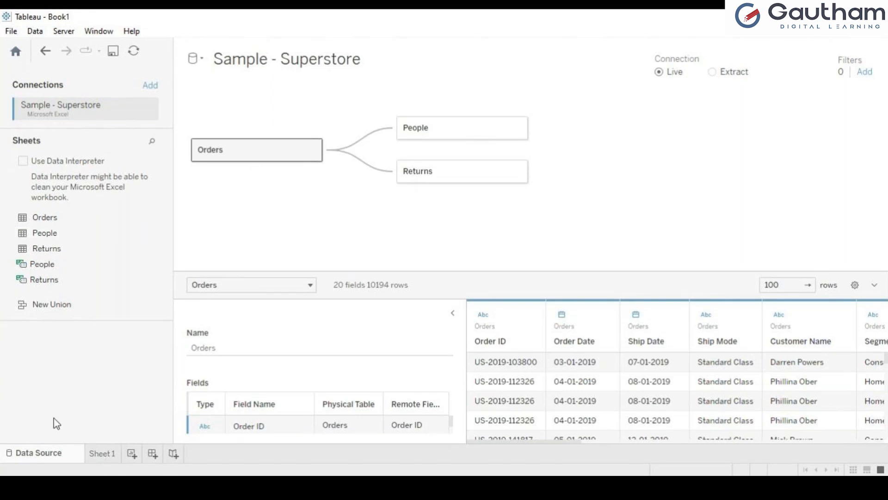
Go to Sheet 1, collapse Show Me, and come back from the start page to the empty sheet
click(104, 454)
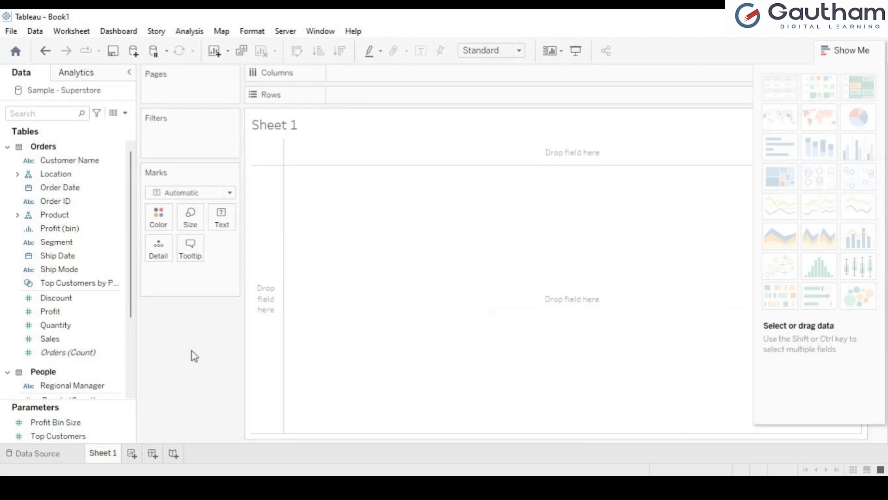
click(854, 53)
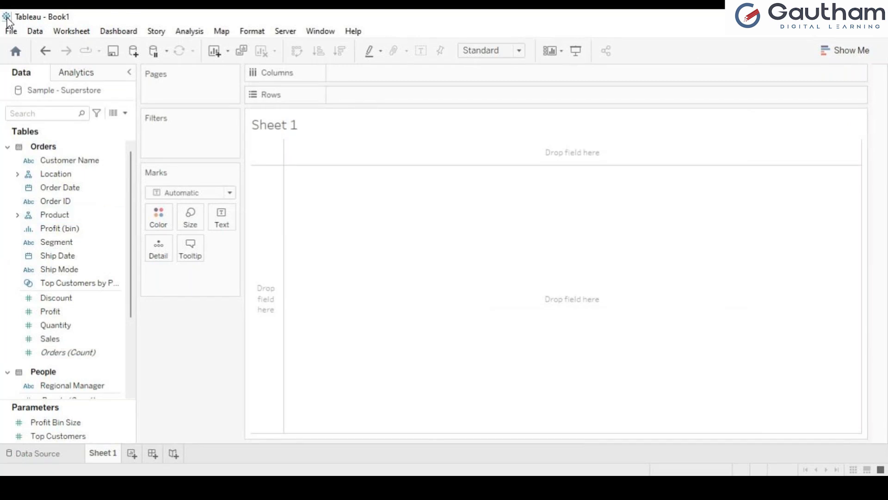
click(15, 51)
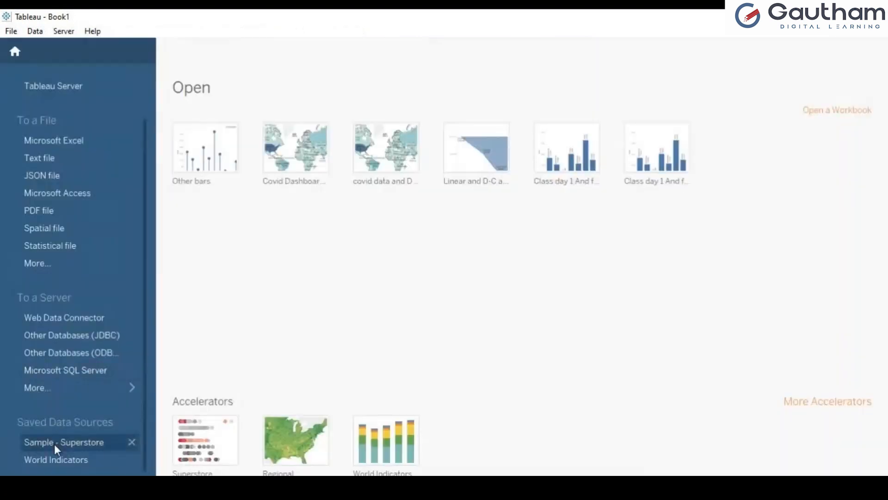
click(15, 52)
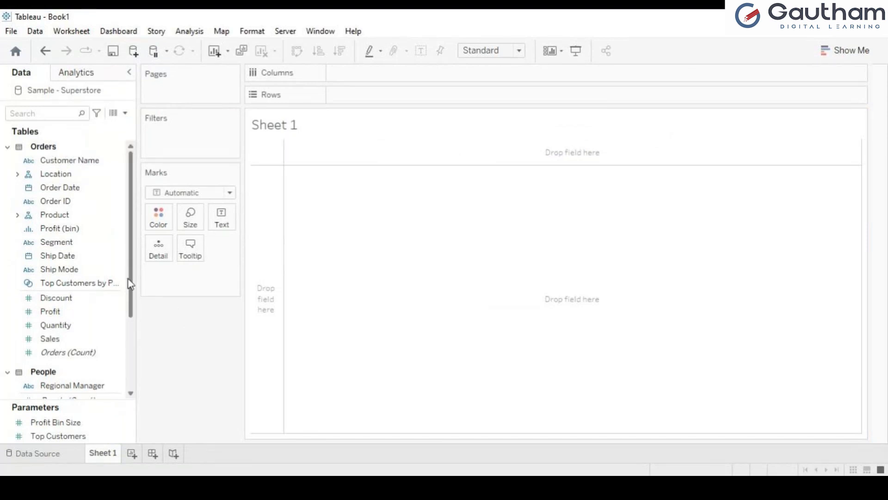
Scroll the Data pane to select the Profit Ratio field, then scroll back up
drag(130, 283, 131, 352)
click(41, 347)
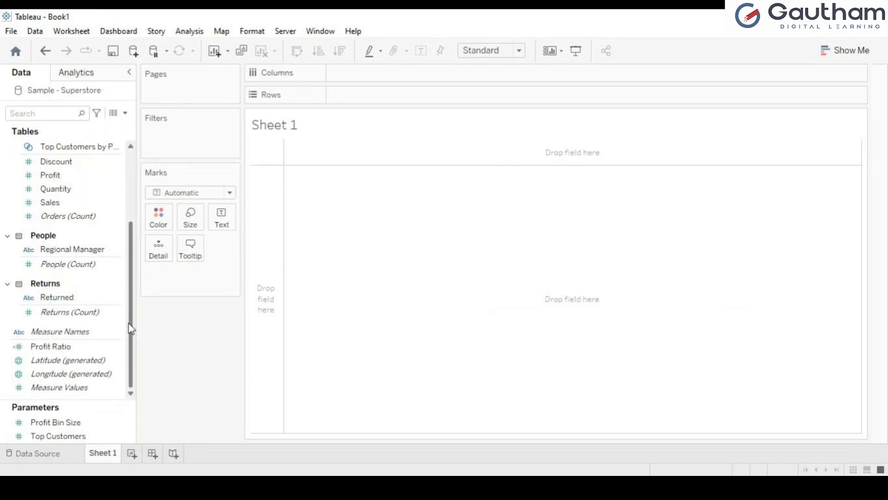
drag(128, 324, 131, 224)
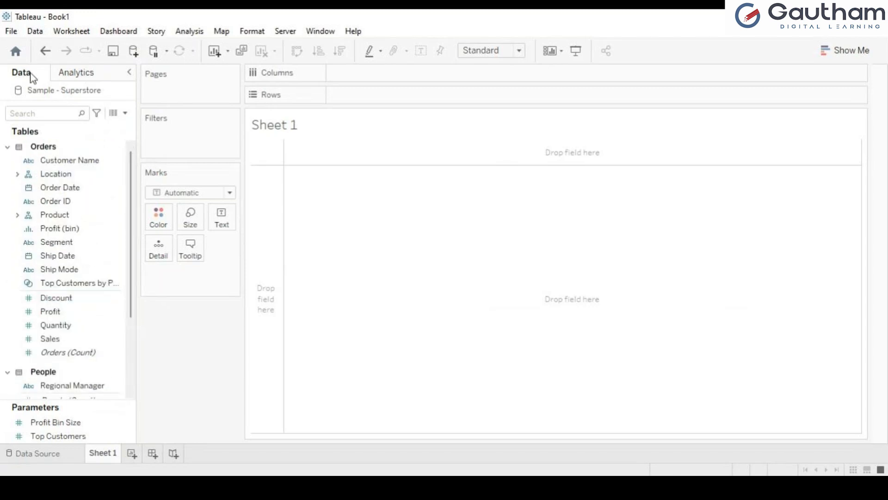
Go to the start page and back to Sheet 1, then open the Sample - Superstore data source page
click(16, 51)
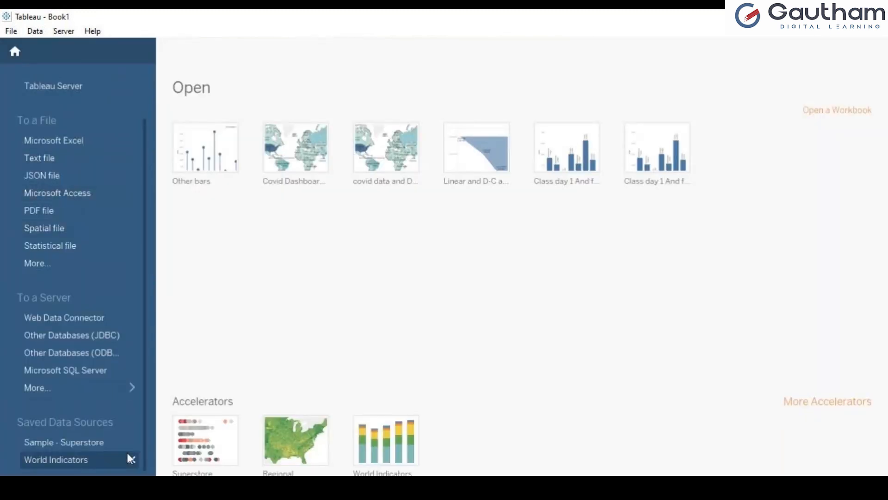
click(15, 51)
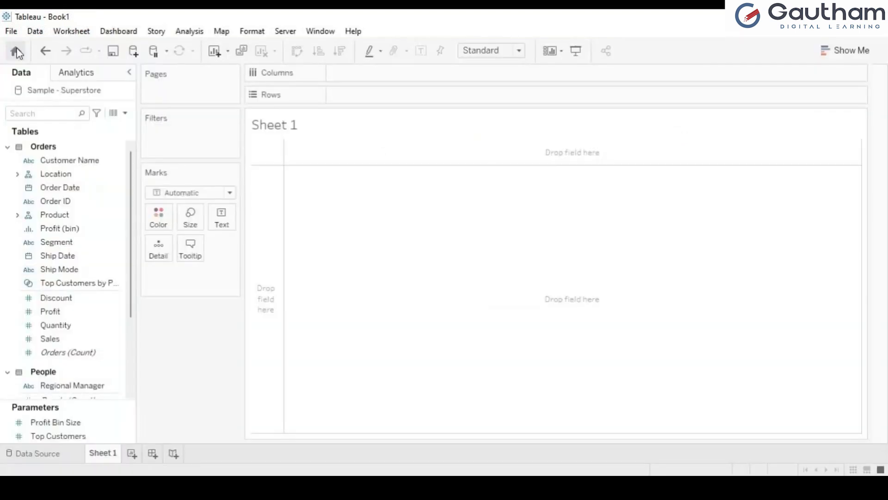
click(54, 464)
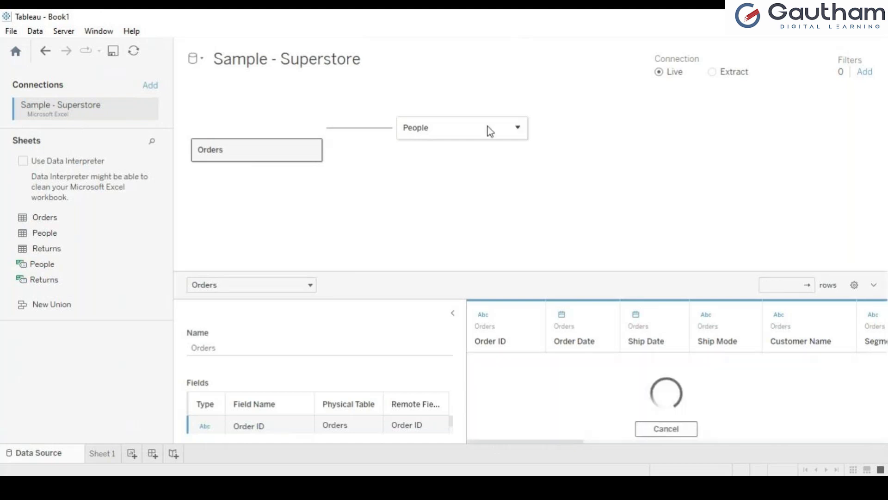
Preview the People table's rows, then switch to the empty Sheet 1 worksheet
click(490, 132)
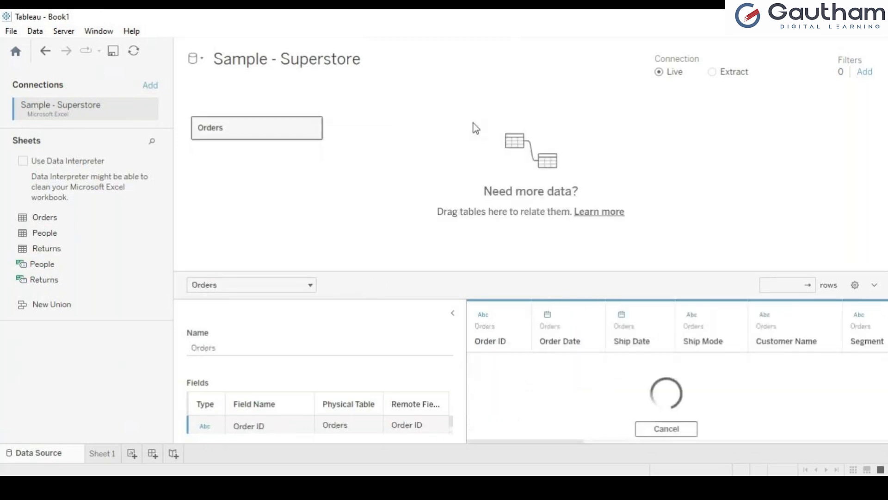
click(101, 460)
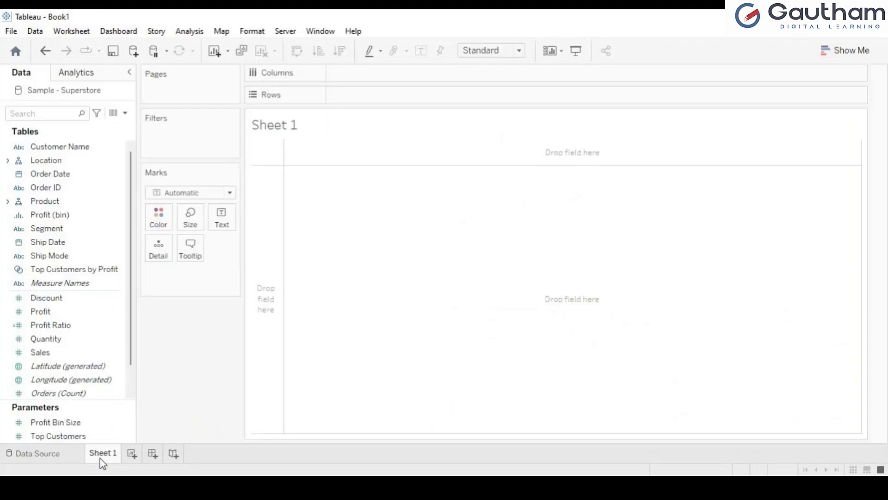
drag(132, 298, 141, 202)
drag(132, 245, 130, 320)
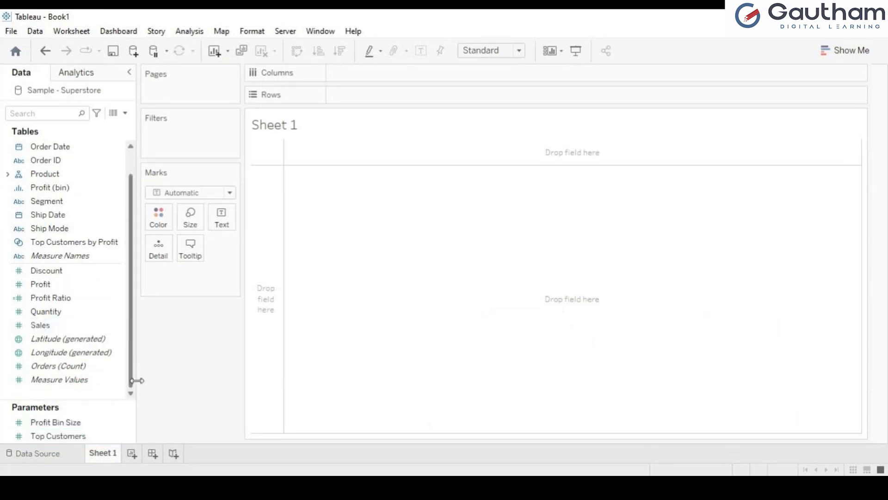
click(120, 270)
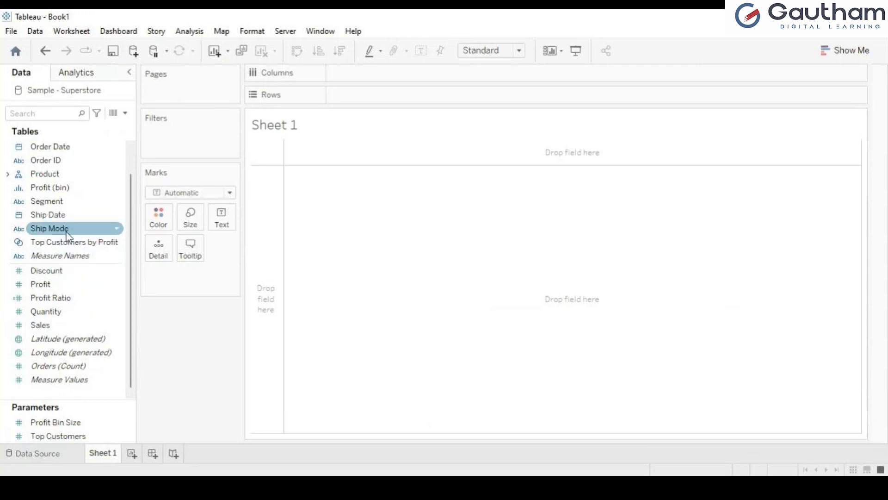
drag(131, 225, 147, 154)
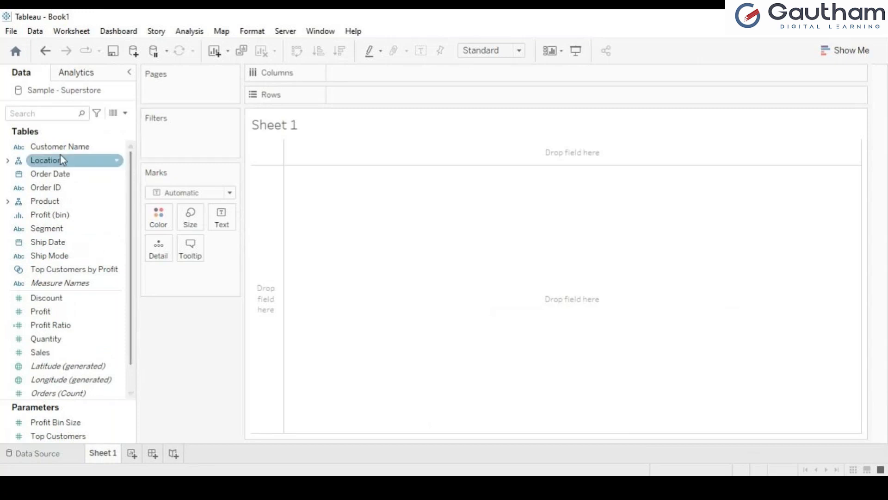
Expand the Location and Product hierarchies in the Data pane and scroll through their fields
click(8, 161)
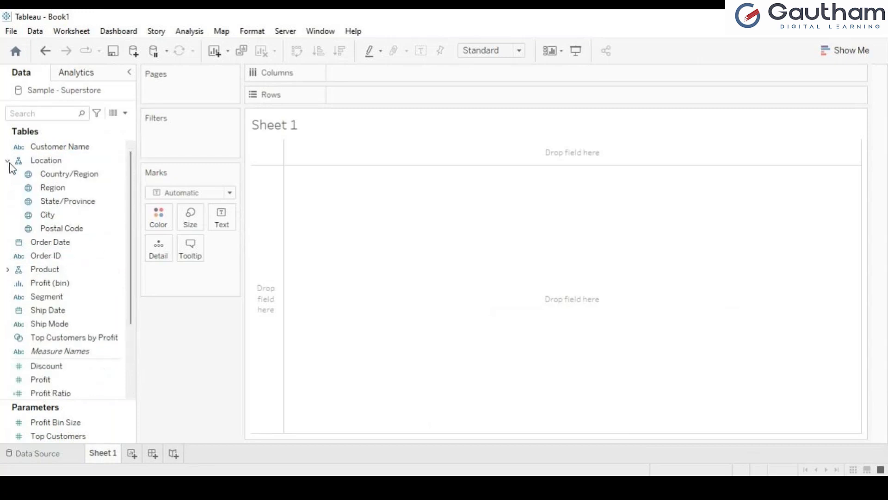
click(7, 269)
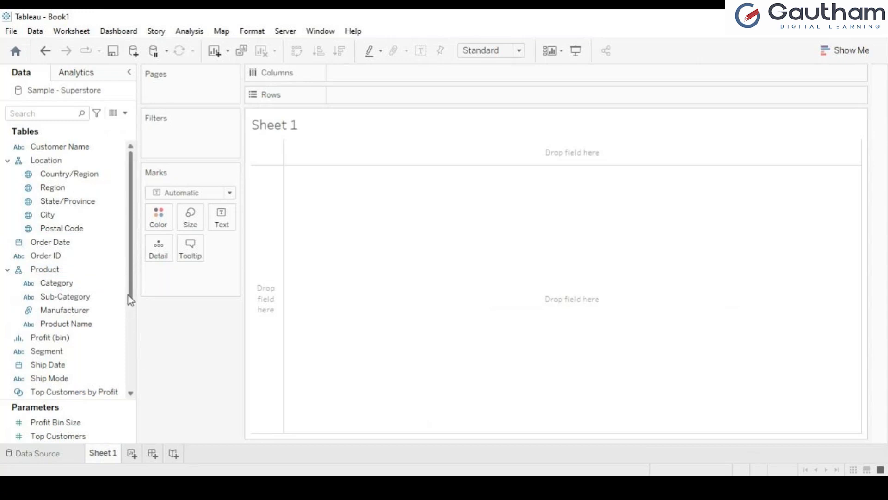
drag(134, 302, 133, 380)
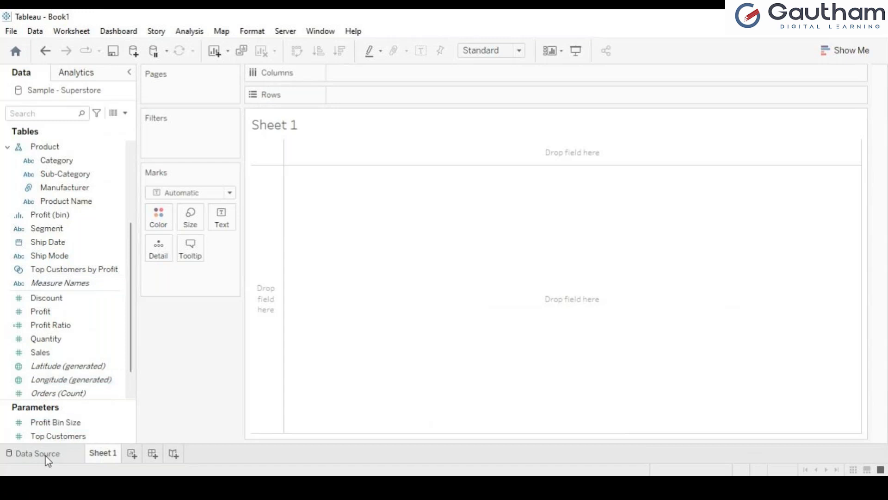
click(49, 232)
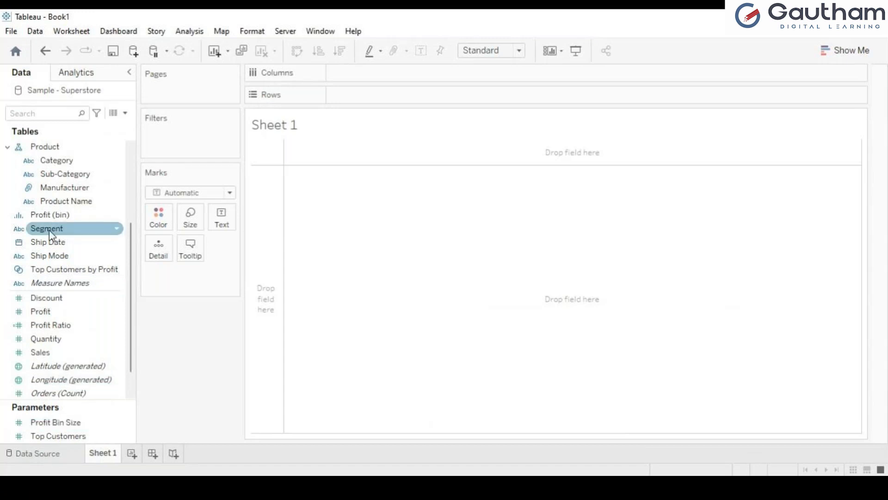
click(54, 272)
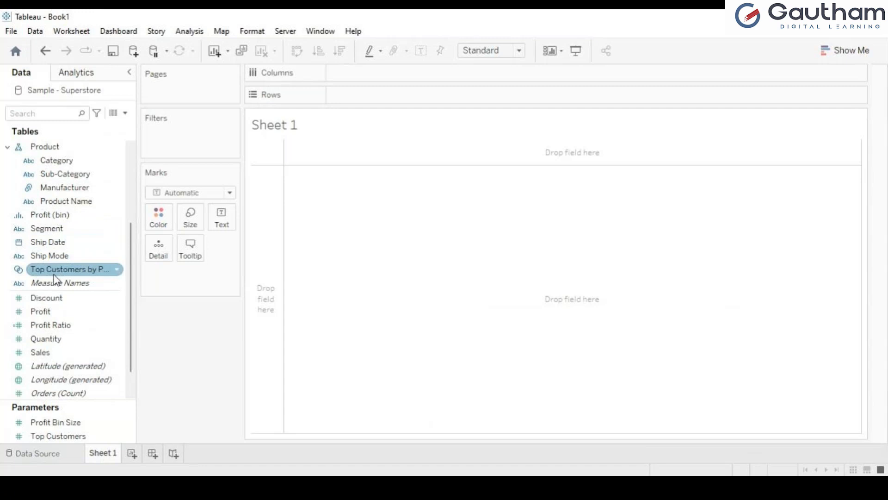
click(68, 286)
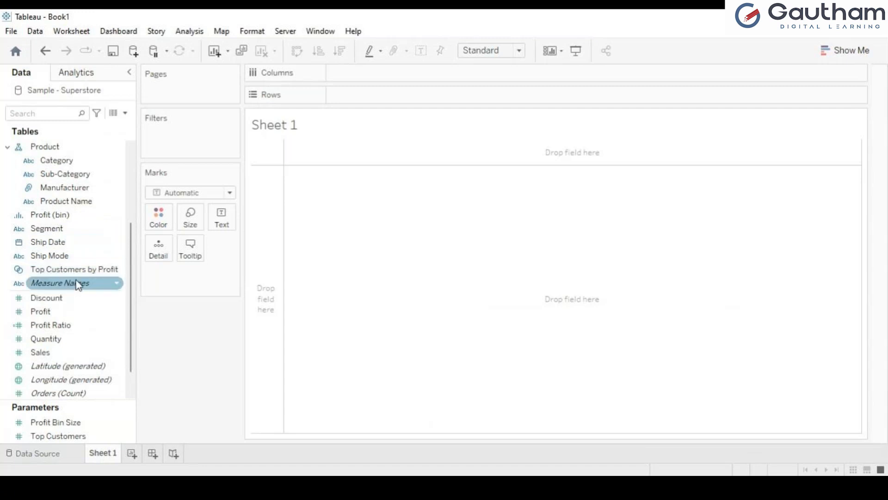
click(78, 342)
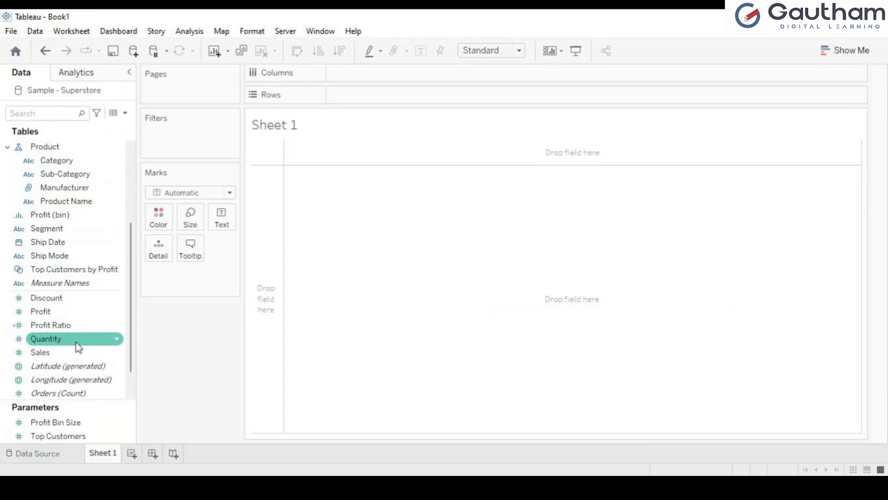
click(73, 352)
click(67, 368)
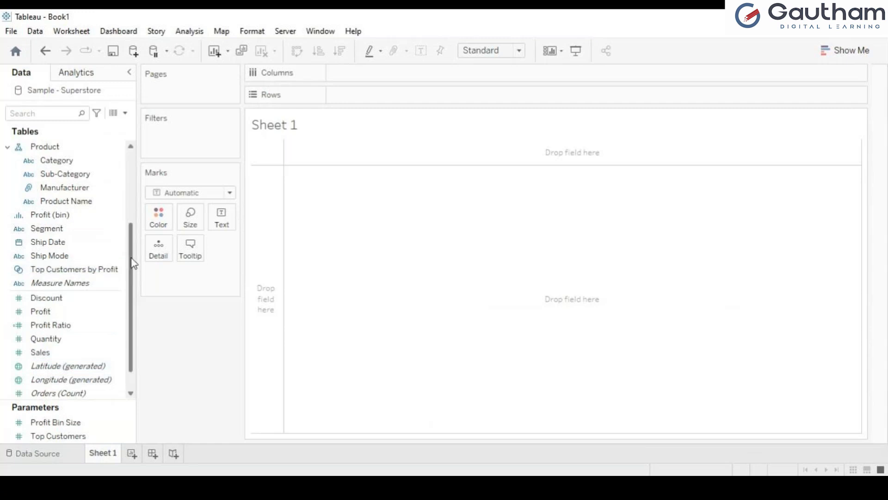
drag(131, 259, 138, 149)
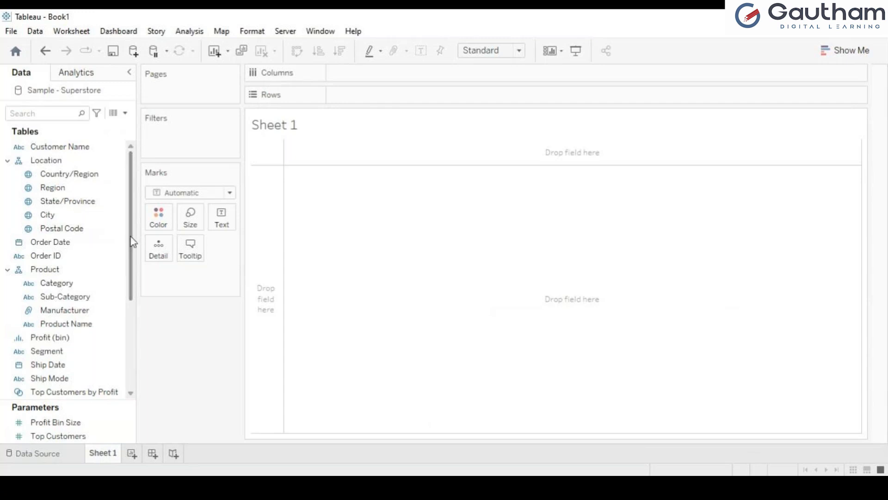
drag(132, 242, 133, 355)
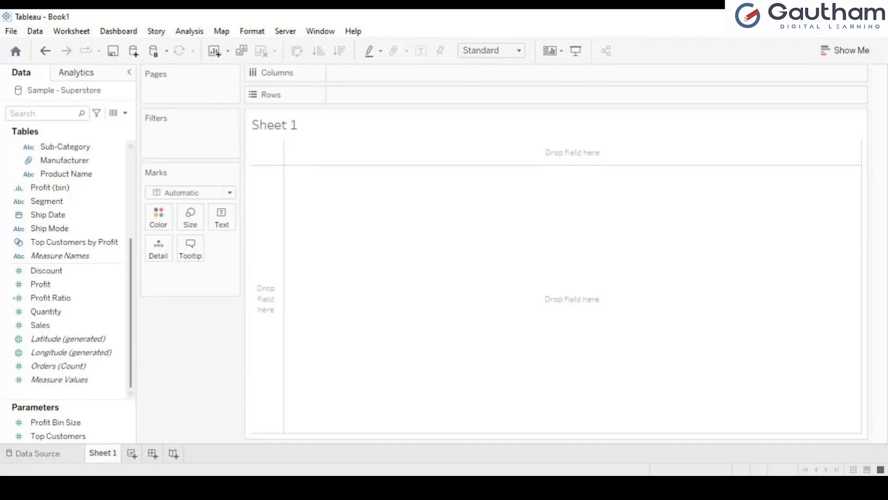
click(56, 453)
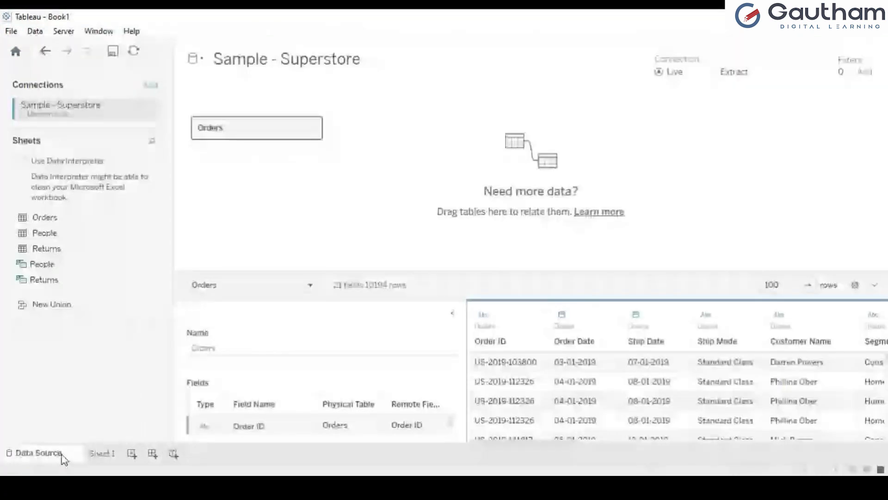
click(104, 454)
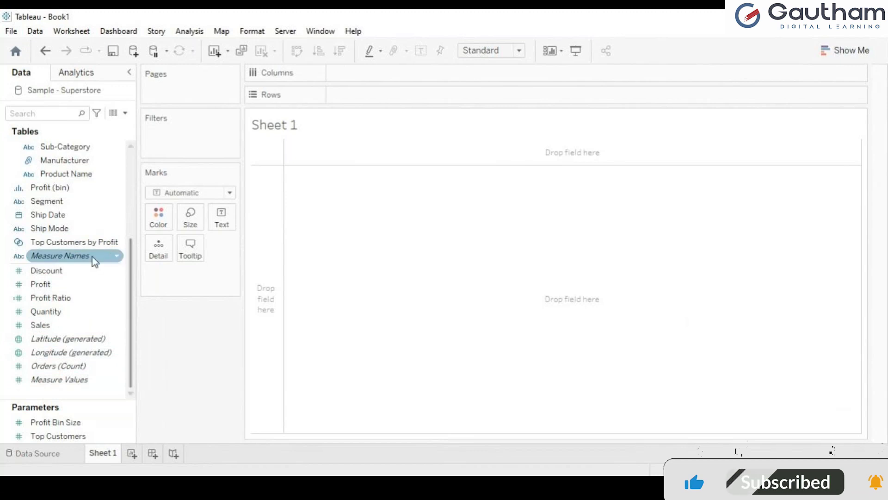
drag(90, 264, 397, 101)
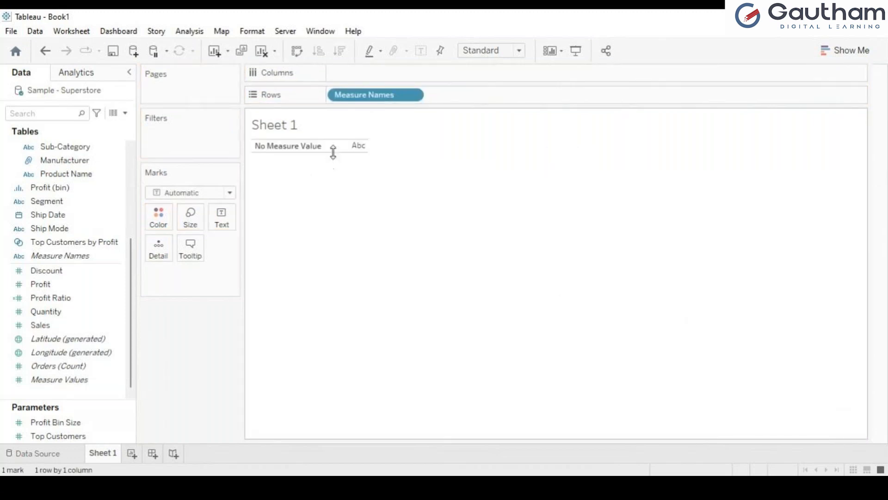
drag(62, 384, 220, 218)
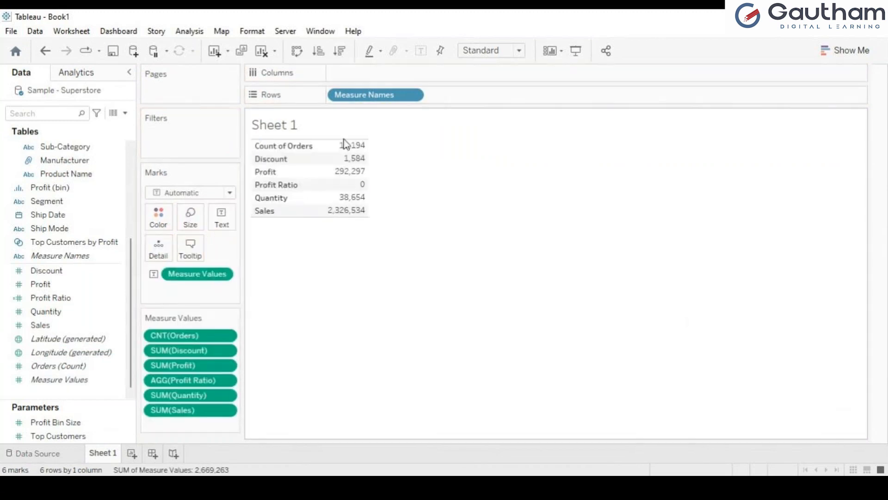
mouse_move(316, 173)
drag(316, 174, 371, 173)
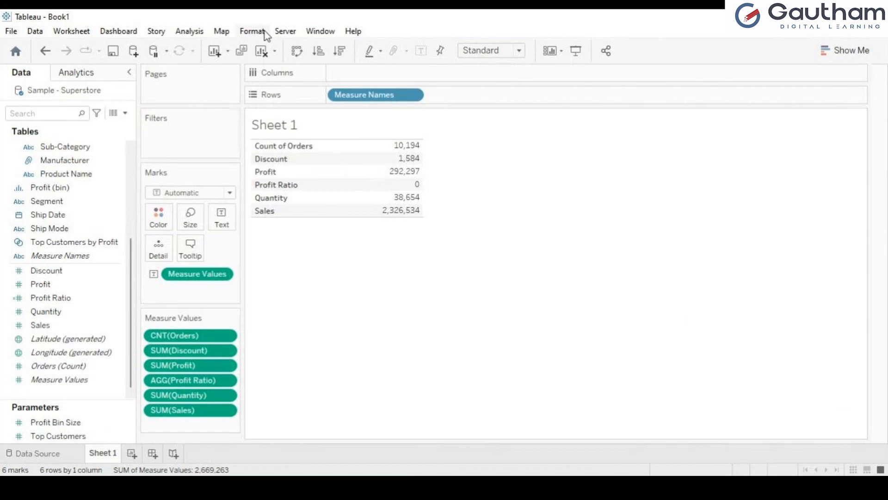
click(265, 53)
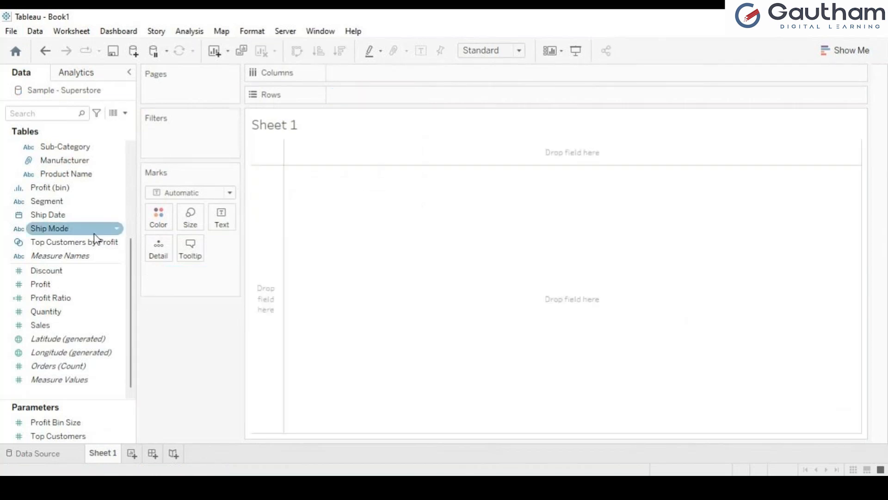
drag(85, 255, 388, 77)
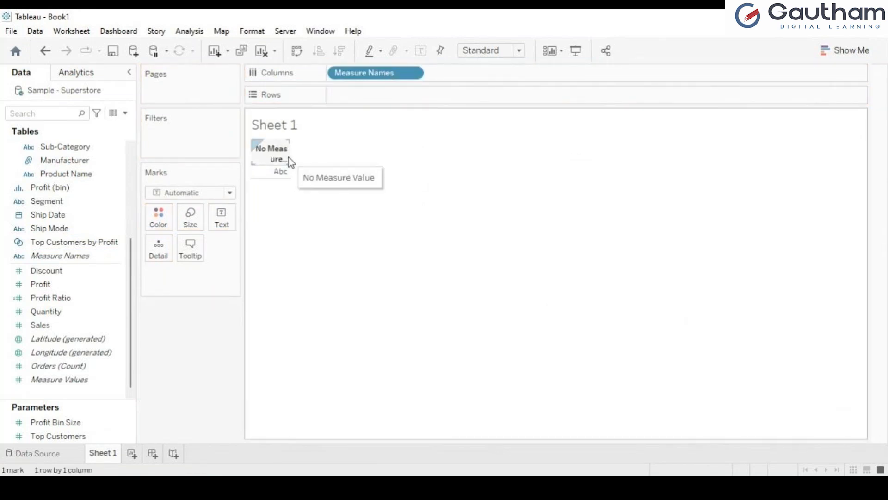
drag(288, 157, 397, 156)
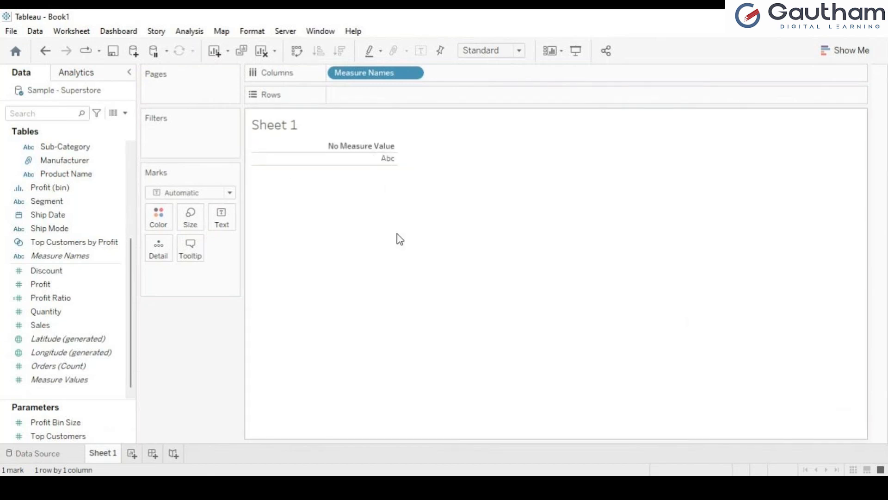
drag(51, 379, 372, 97)
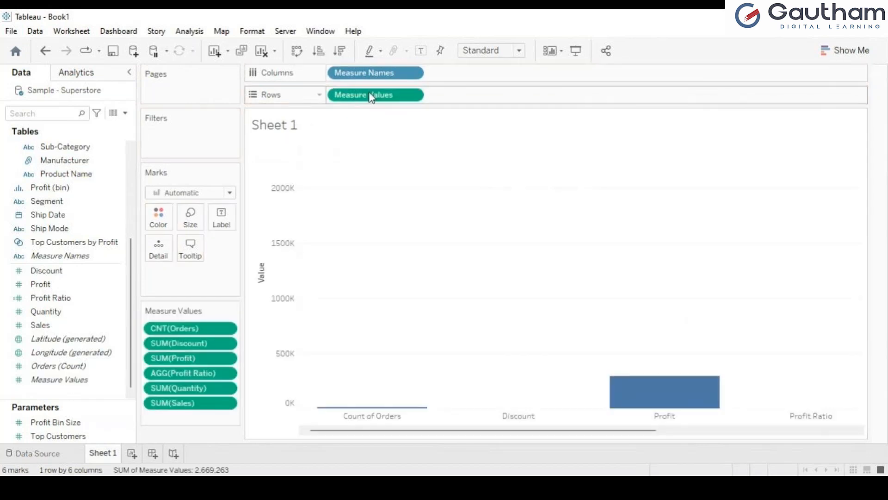
click(262, 54)
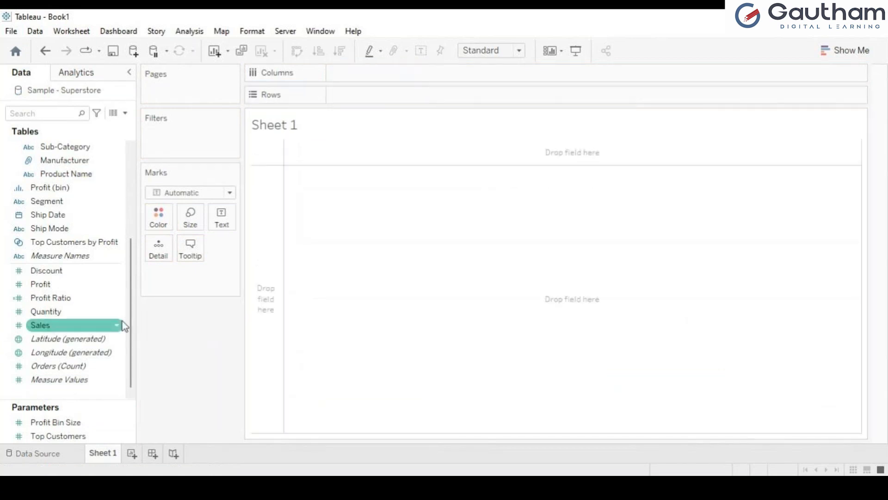
click(89, 256)
drag(90, 260, 381, 98)
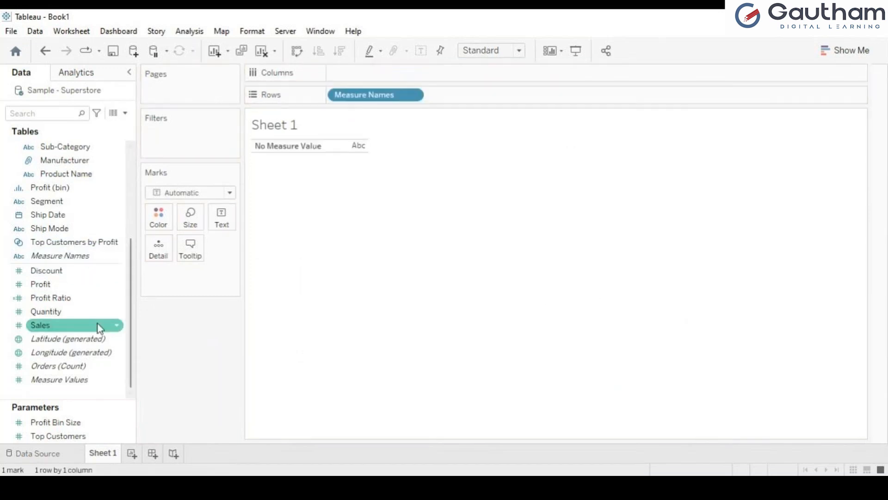
drag(59, 380, 362, 73)
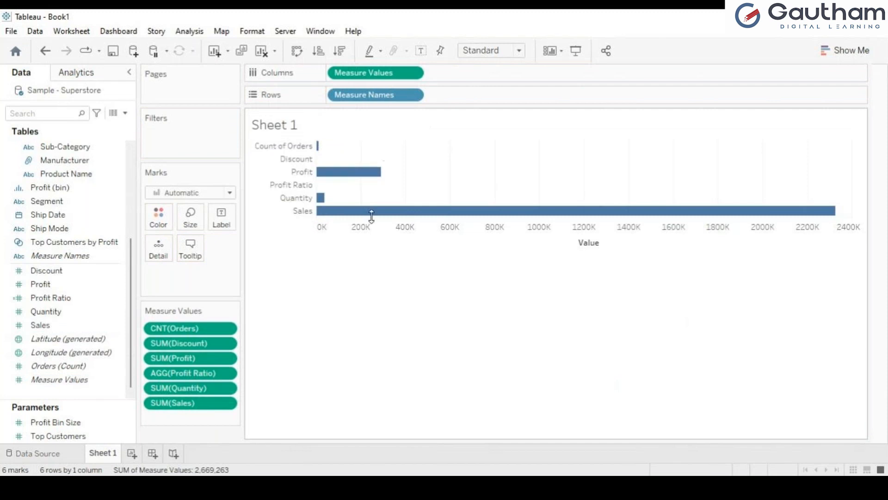
click(421, 51)
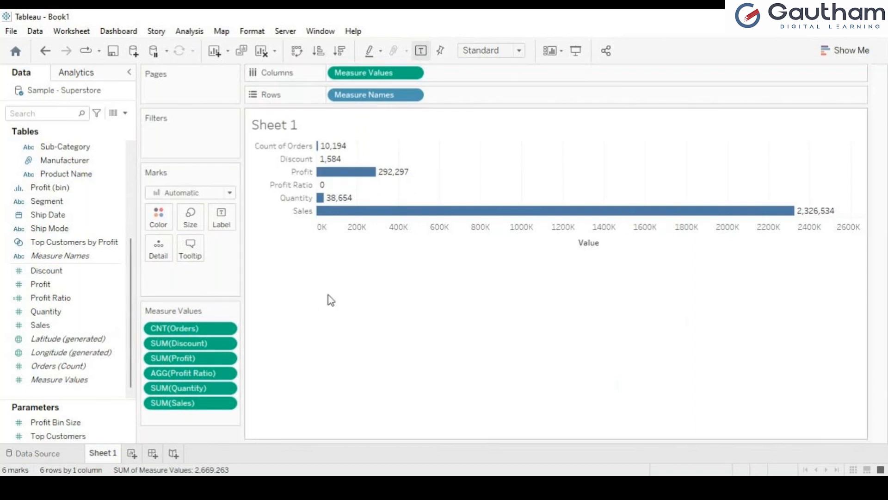
click(262, 51)
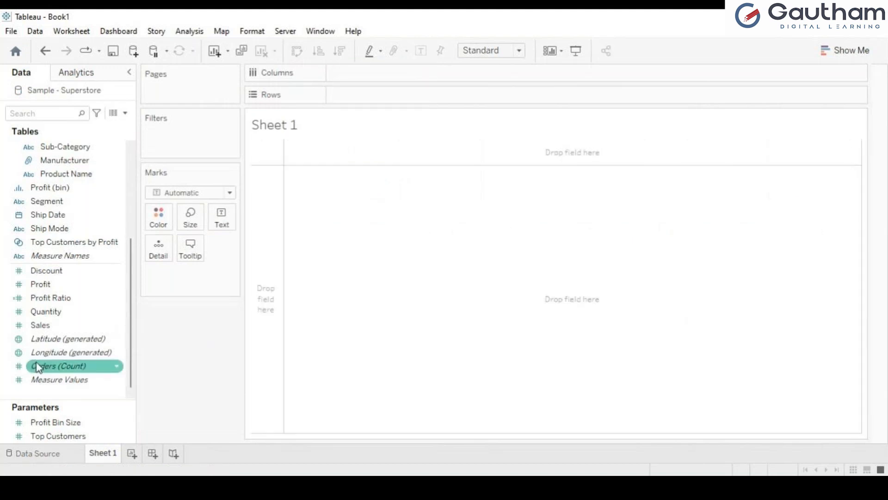
Put Measure Names on Rows and Measure Values in the view, trying Entire View then reverting to Standard
drag(52, 262, 362, 99)
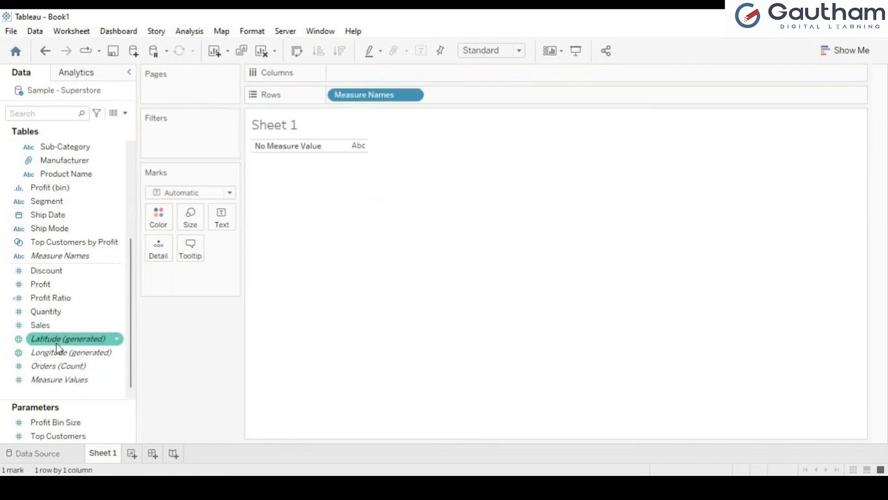
drag(68, 385, 360, 146)
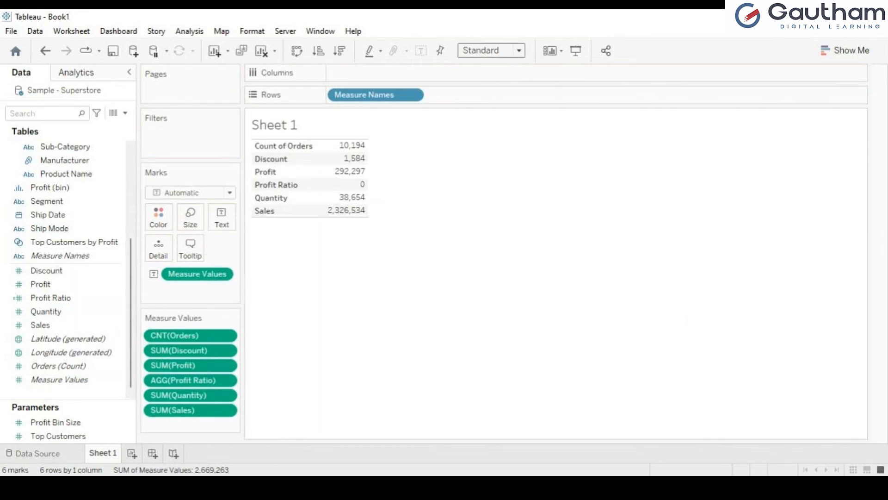
click(498, 101)
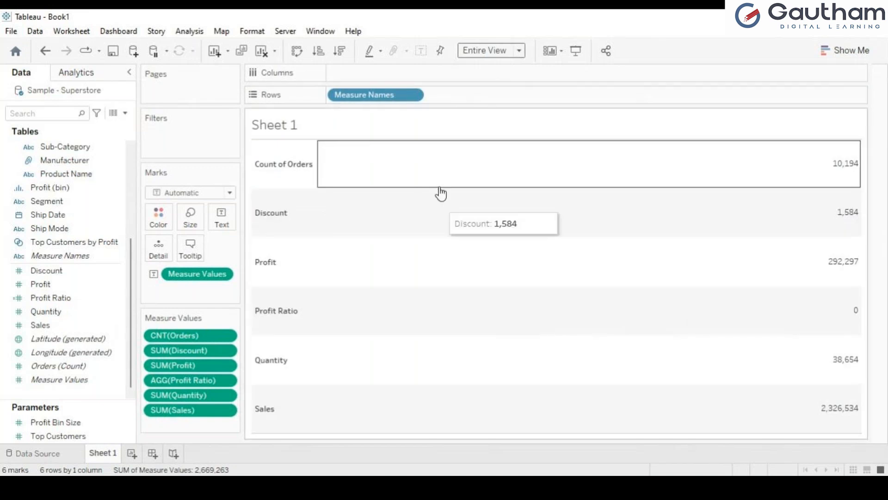
key(ctrl+z)
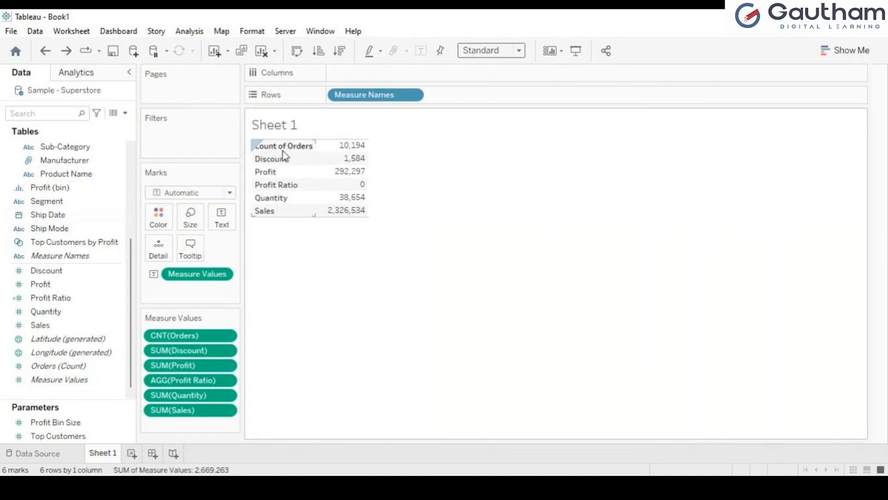
click(55, 300)
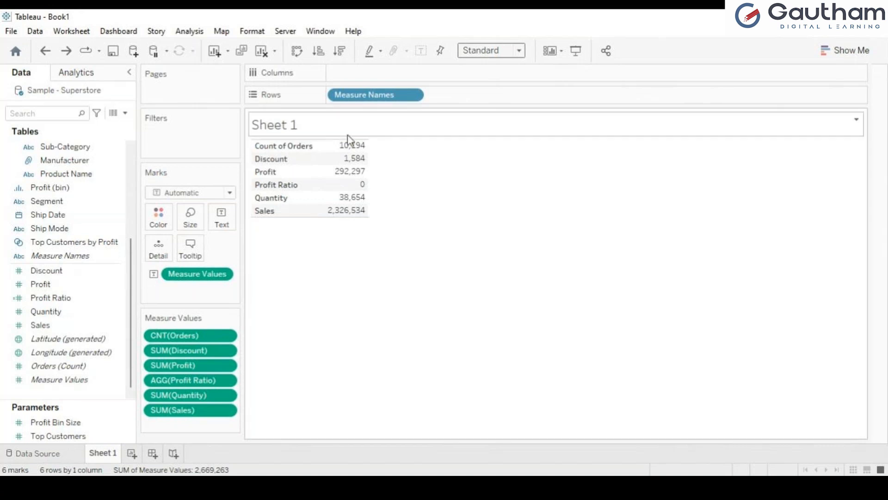
mouse_move(364, 148)
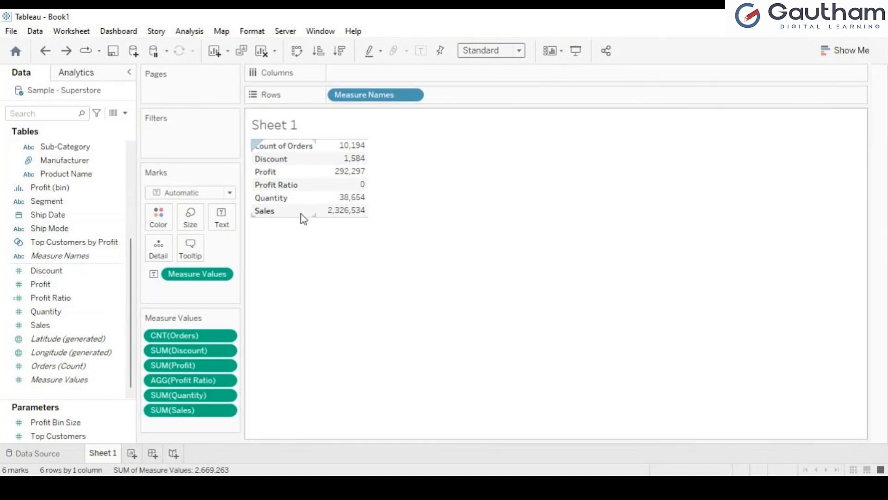
click(40, 286)
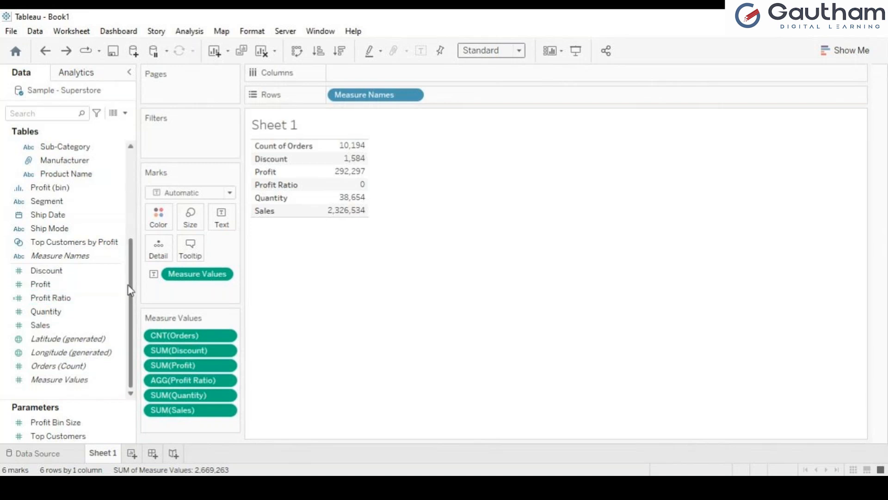
drag(130, 291, 133, 346)
click(102, 277)
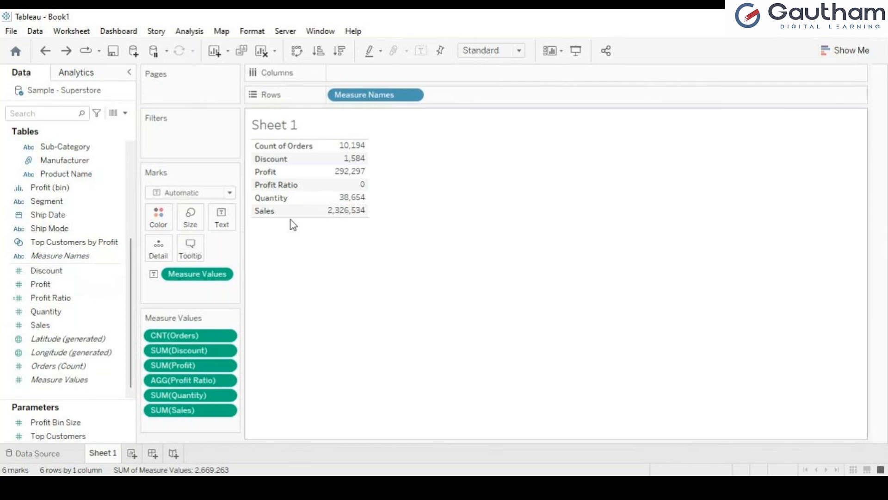
mouse_move(332, 189)
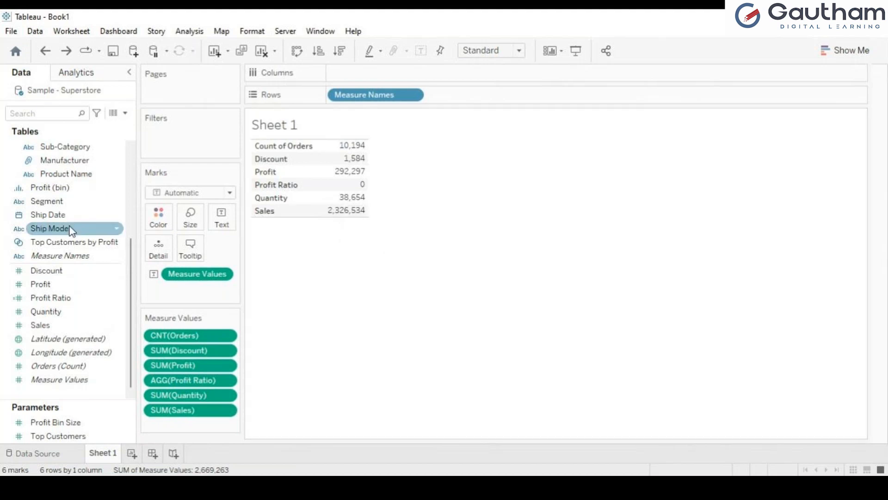
mouse_move(353, 157)
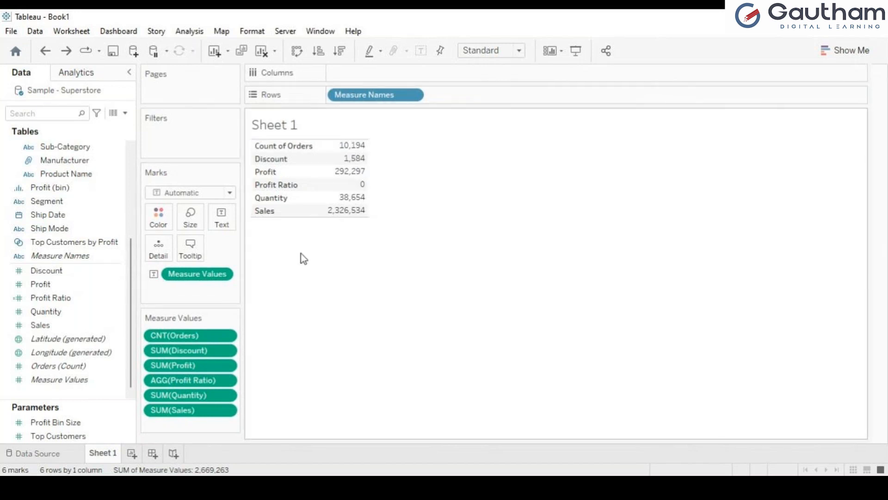
click(230, 192)
click(194, 219)
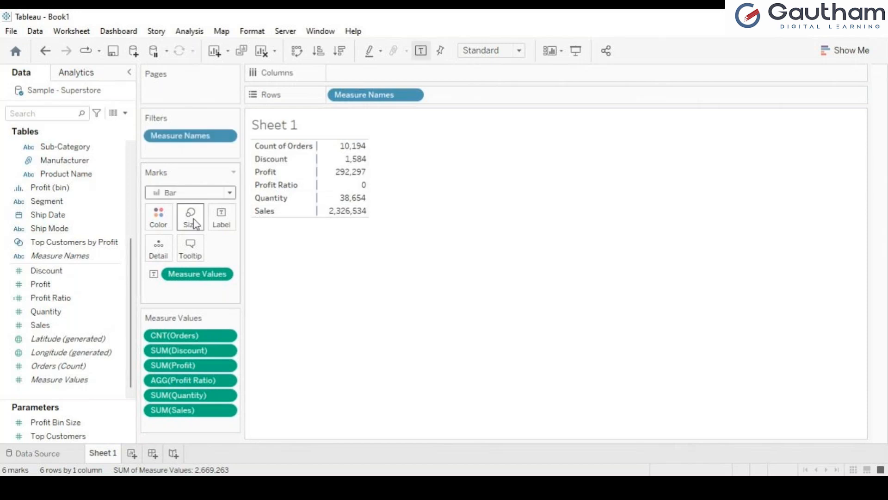
key(ctrl+z)
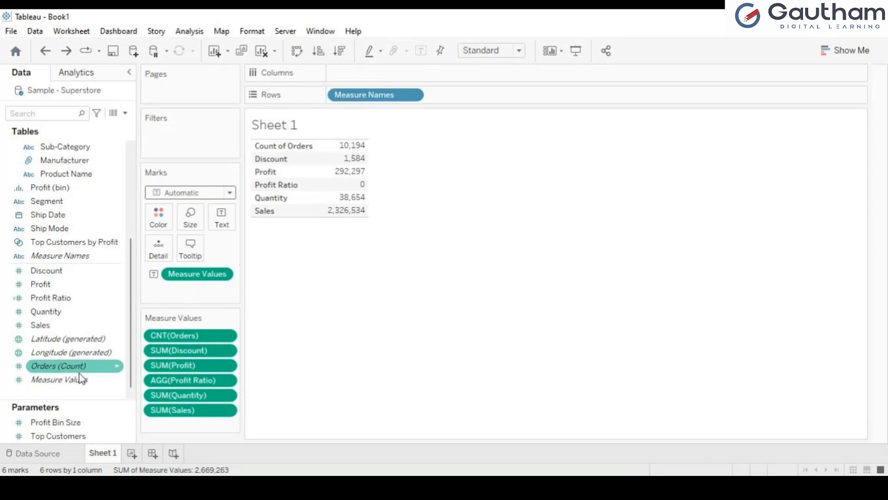
click(40, 453)
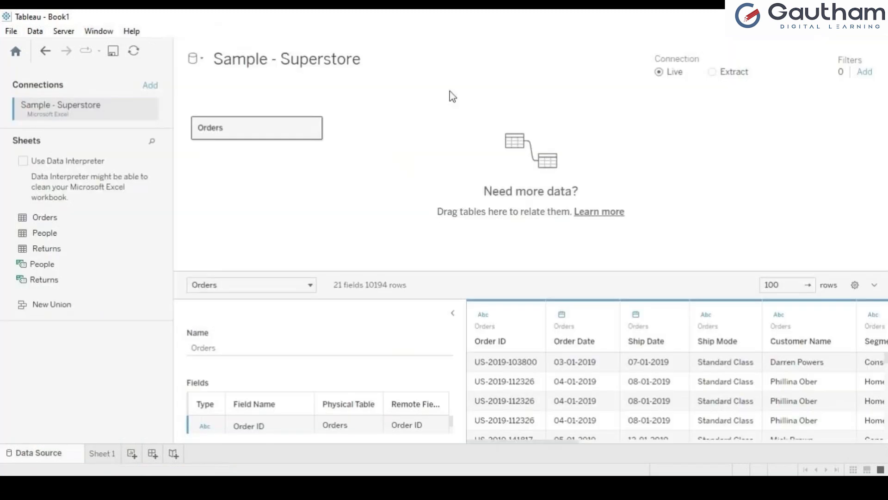
click(111, 450)
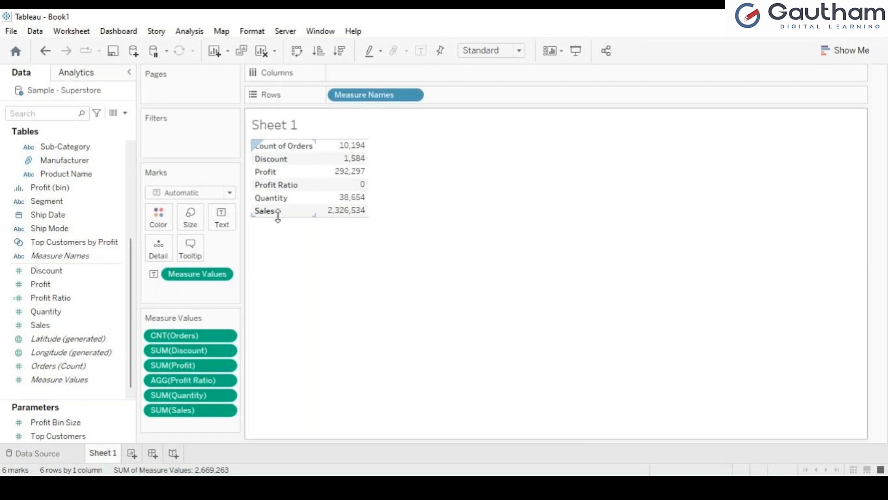
mouse_move(318, 154)
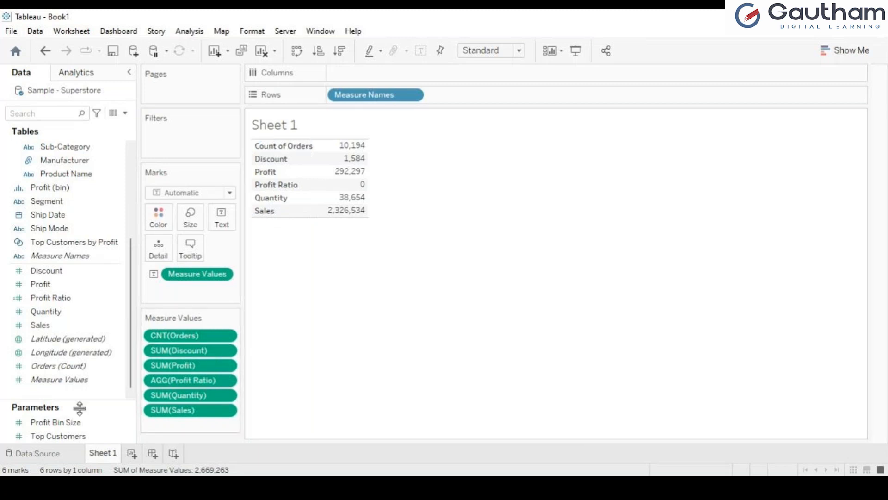
click(37, 453)
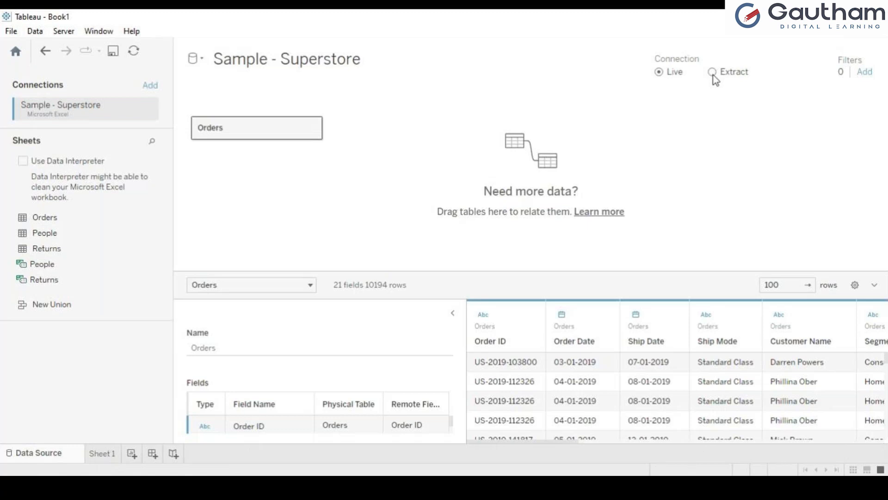
click(100, 454)
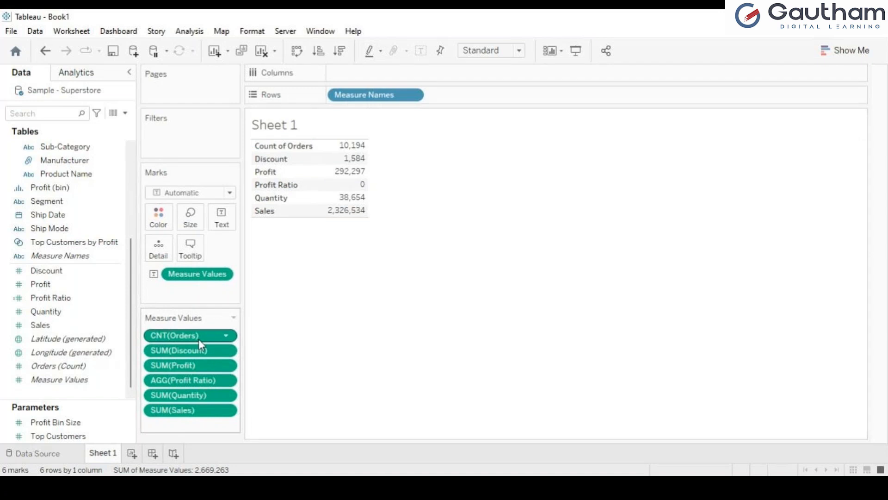
Remove Count of Orders, Discount, Profit Ratio and Quantity from Measure Values, leaving Profit 292,297 and Sales 2,326,534
drag(199, 339, 36, 352)
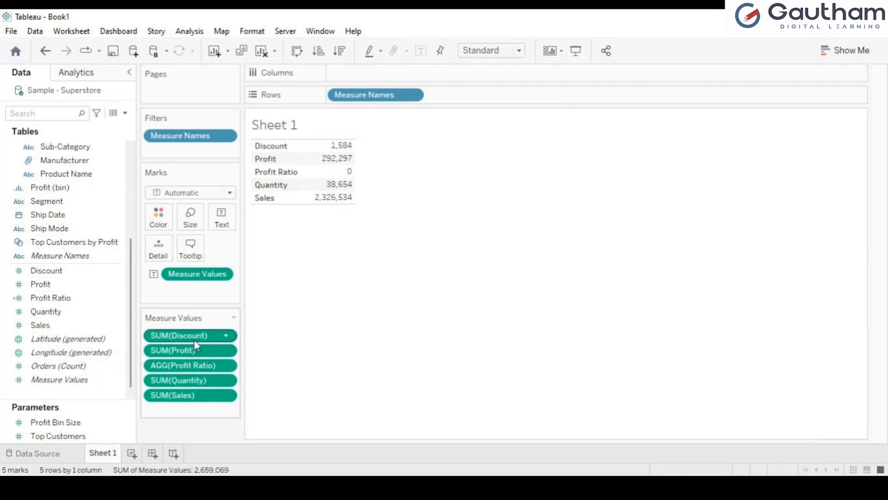
drag(195, 340, 10, 316)
drag(166, 354, 2, 348)
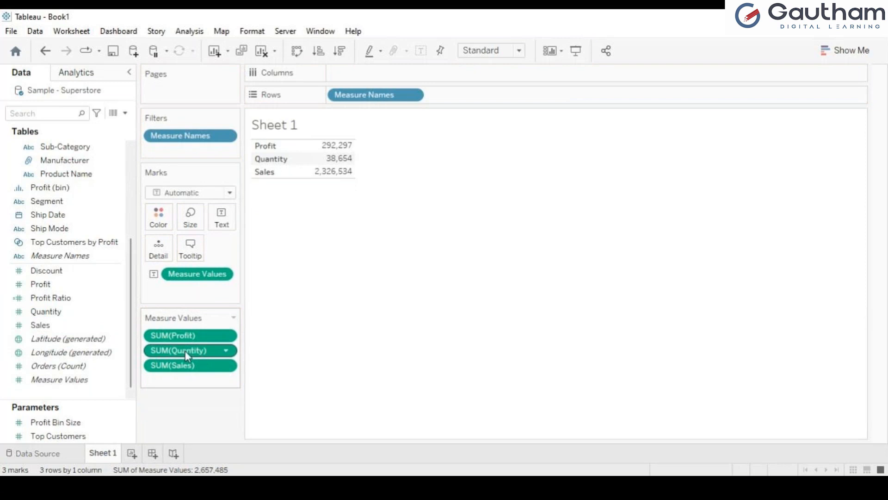
drag(185, 350, 55, 342)
mouse_move(327, 165)
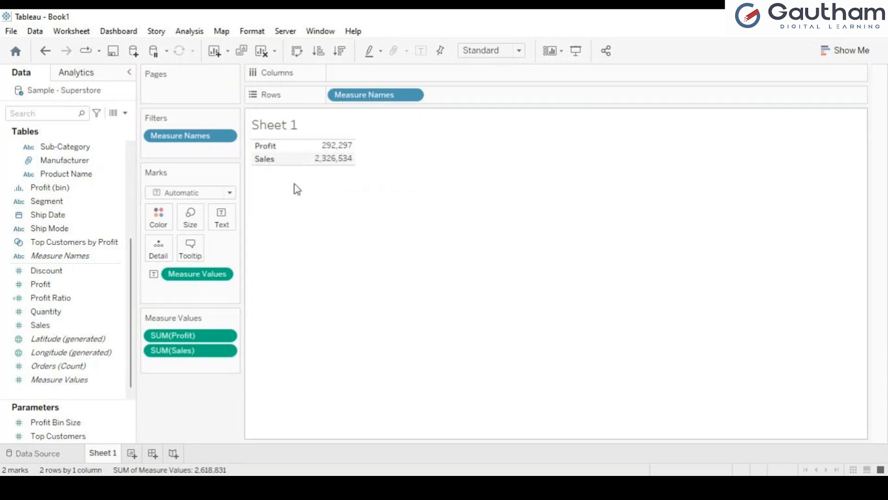
Select and clear the Profit value, open and close Show Me, then go to the data source page
click(329, 157)
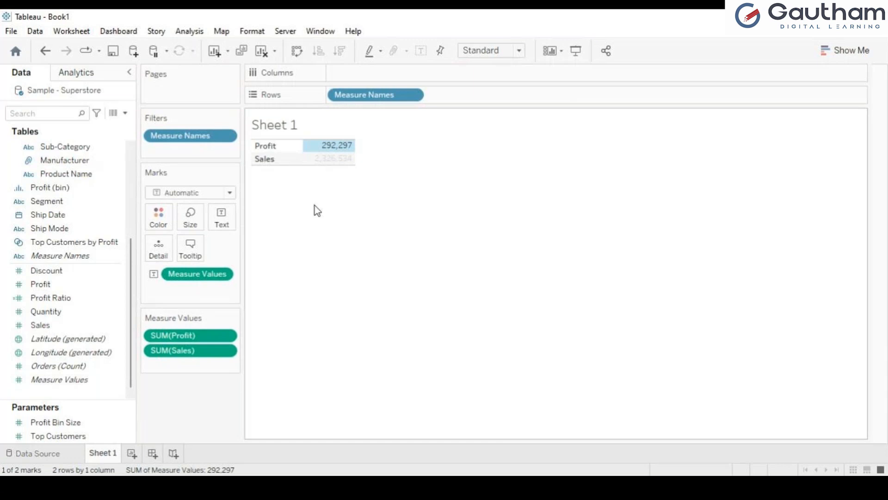
click(323, 218)
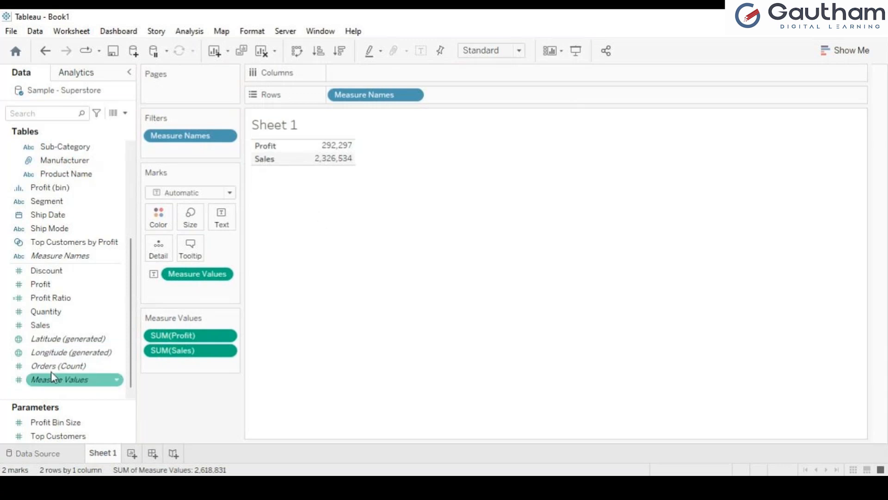
click(59, 458)
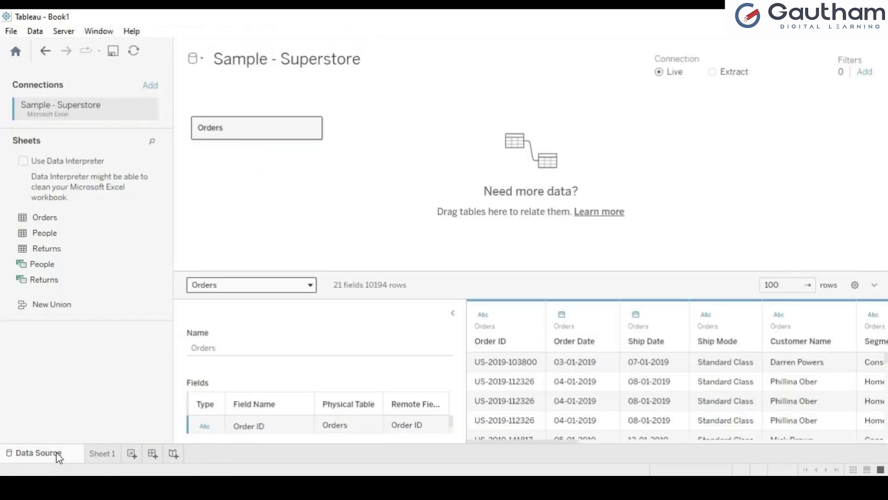
click(103, 454)
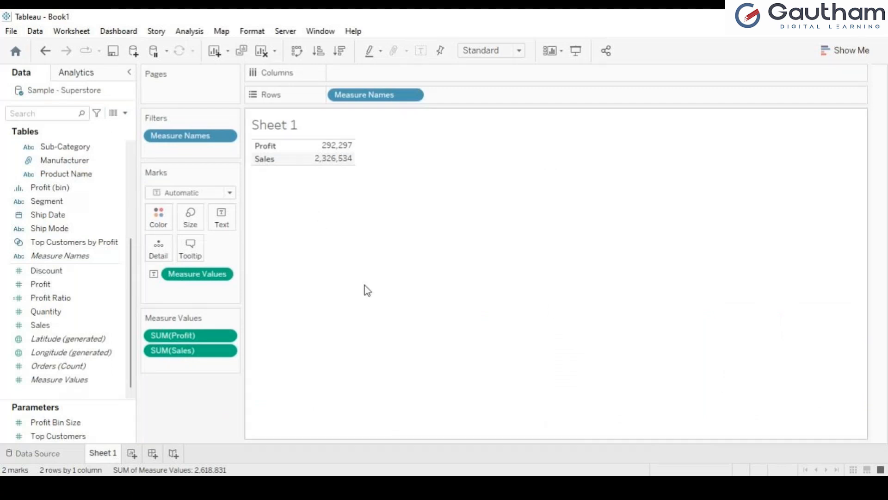
click(851, 52)
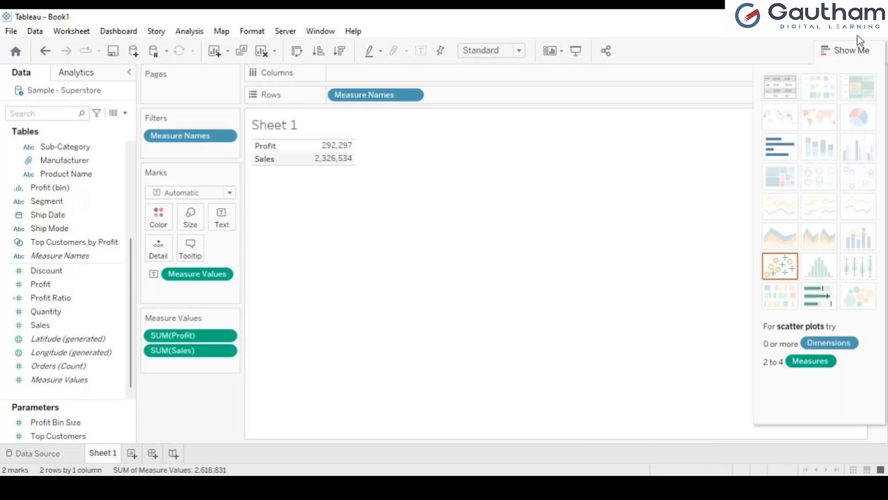
click(853, 50)
click(28, 451)
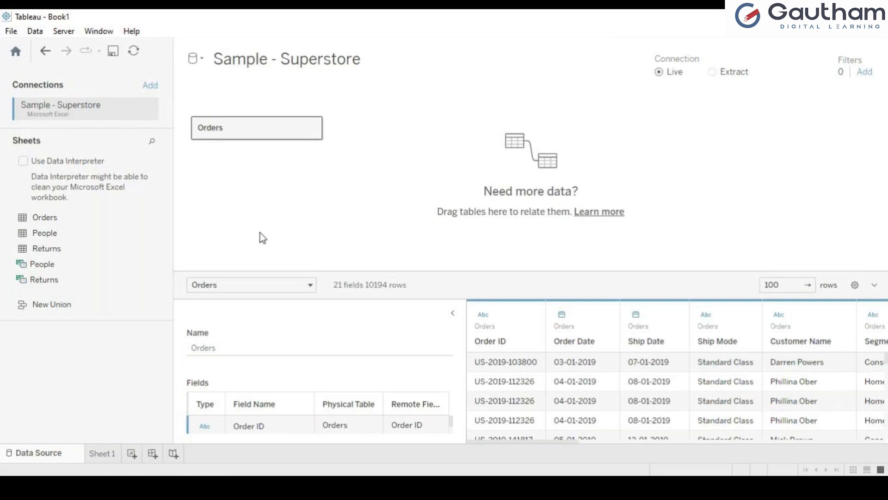
Switch back and forth between Sheet 1 and the data source page, selecting the Top Customers parameter
click(102, 454)
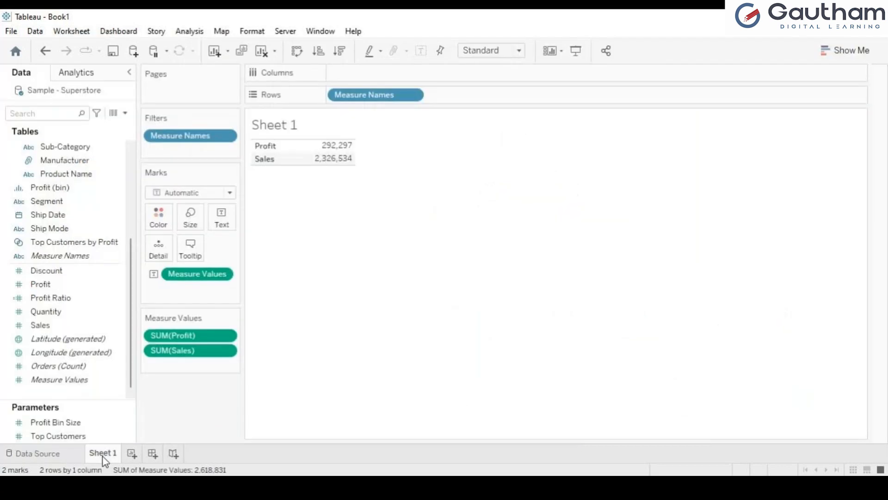
click(69, 461)
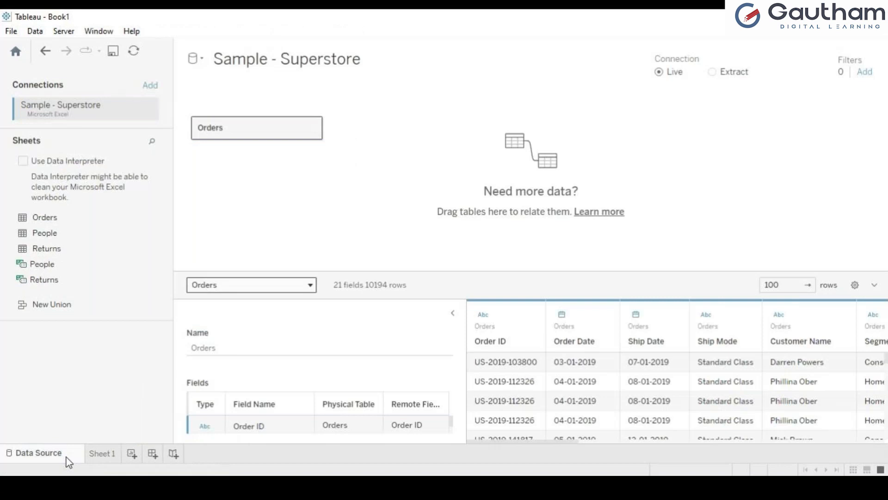
click(100, 456)
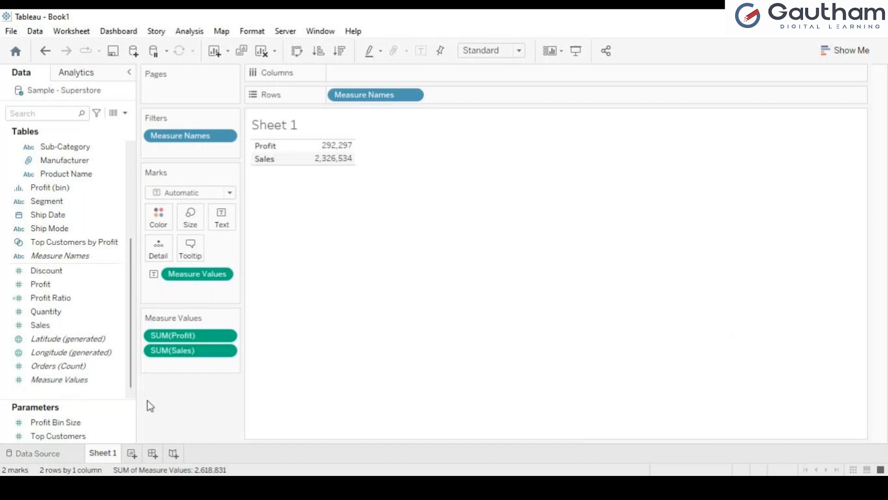
click(97, 437)
click(37, 453)
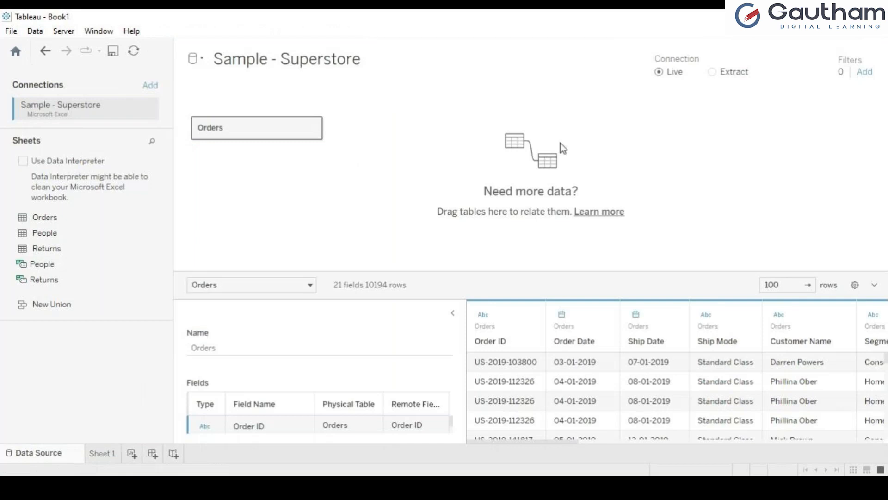
click(102, 453)
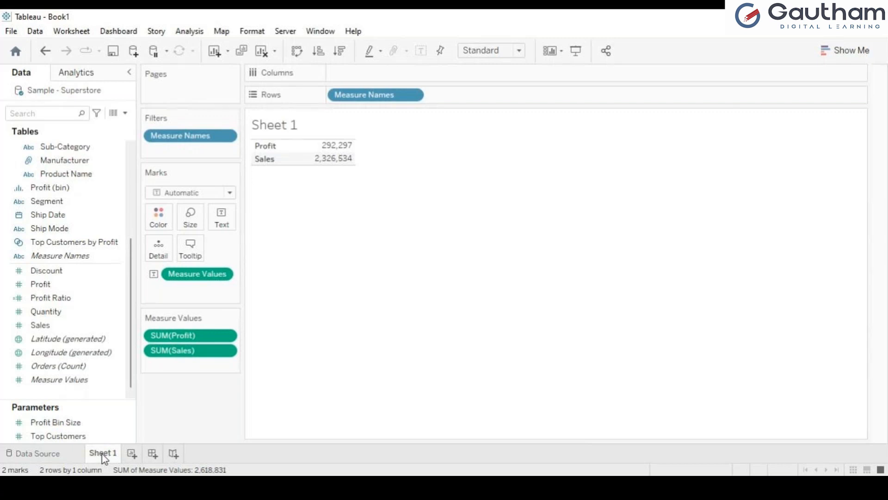
click(60, 458)
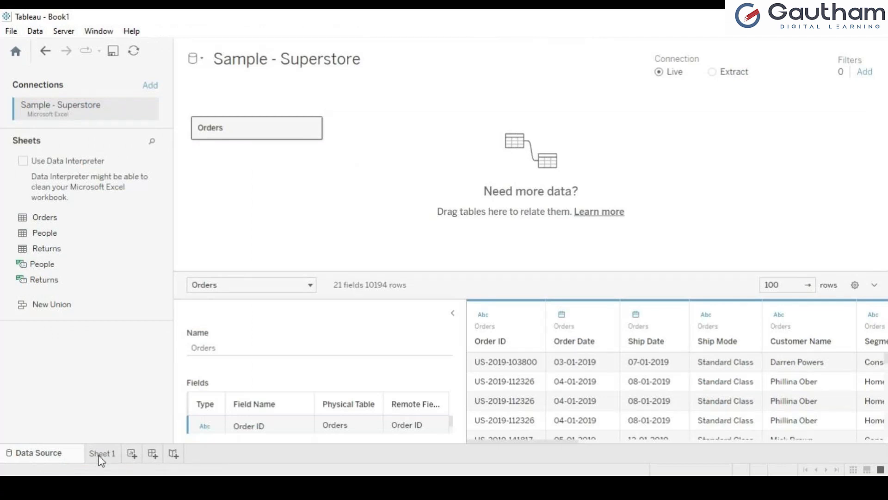
click(111, 457)
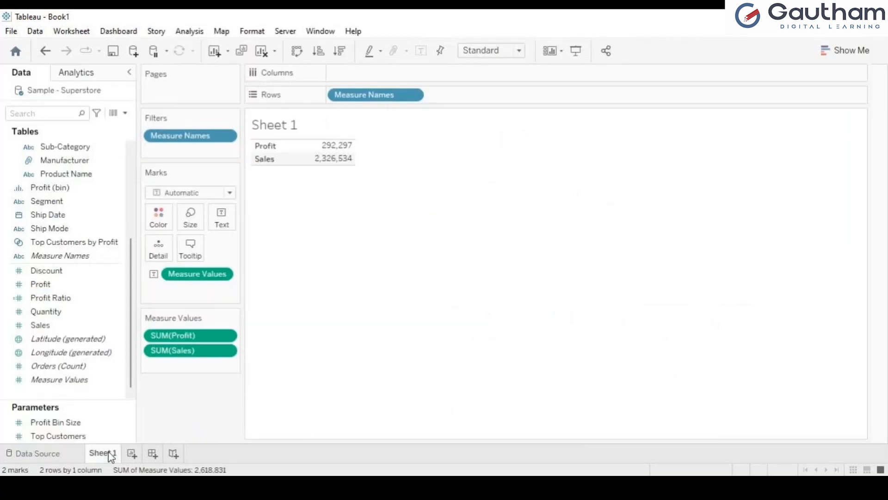
click(68, 454)
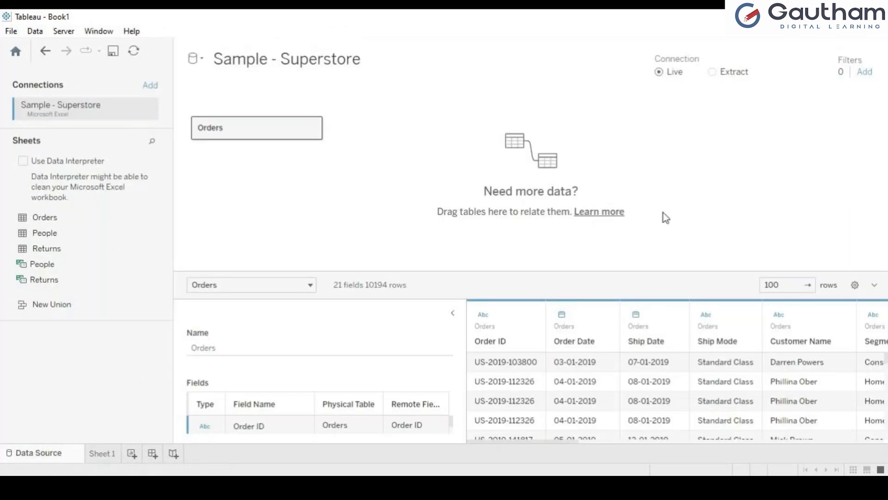
Edit the preview row count and collapse the Orders field details to widen the data grid
click(781, 285)
click(452, 314)
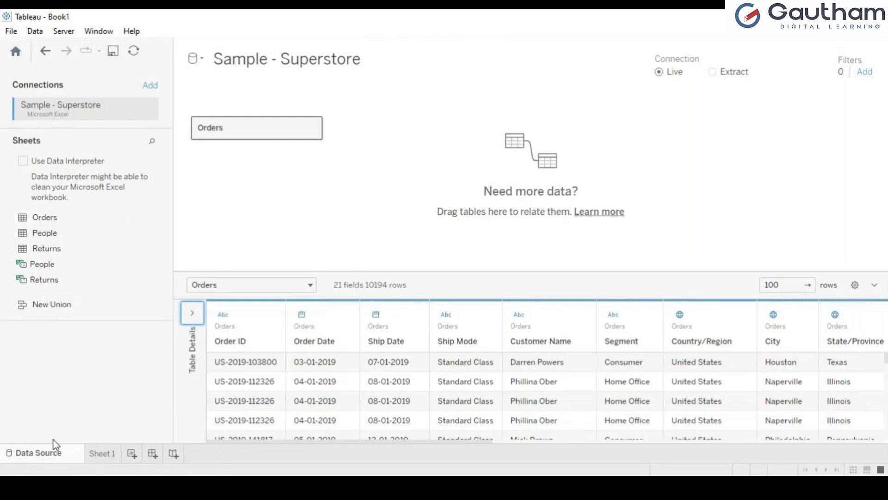
click(102, 453)
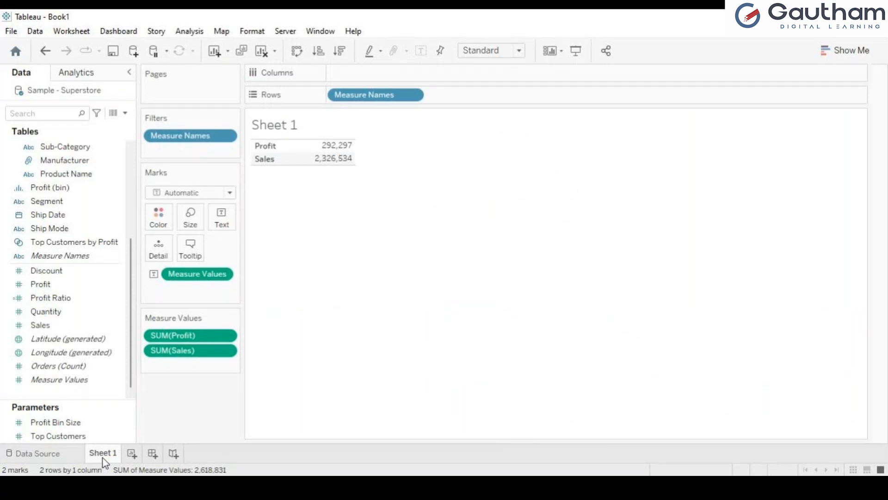
click(54, 459)
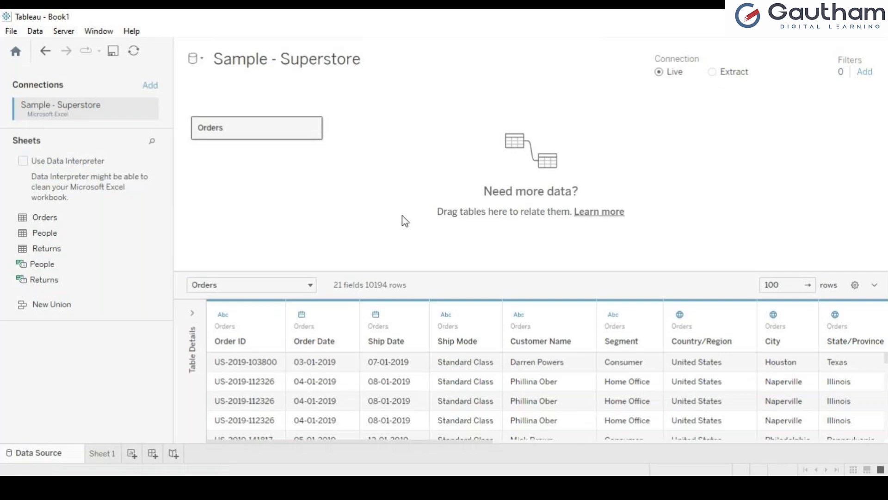
Return to Sheet 1's text table showing Profit 292,297 and Sales 2,326,534
click(104, 455)
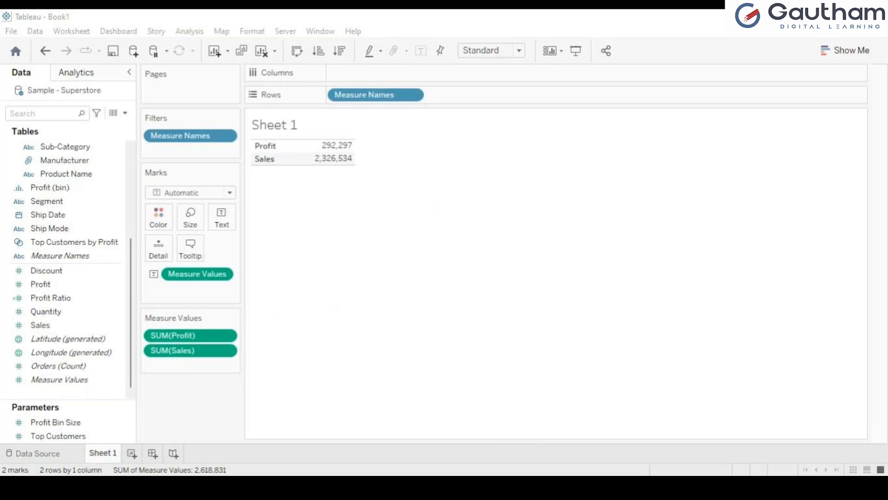
click(158, 245)
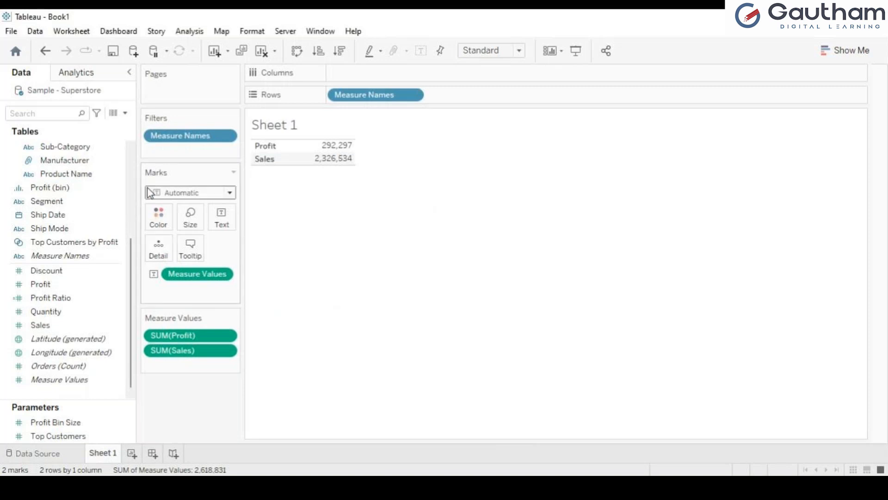
On a new Sheet 2, plot SUM(Sales) across Sub-Category as a labelled line chart
click(132, 454)
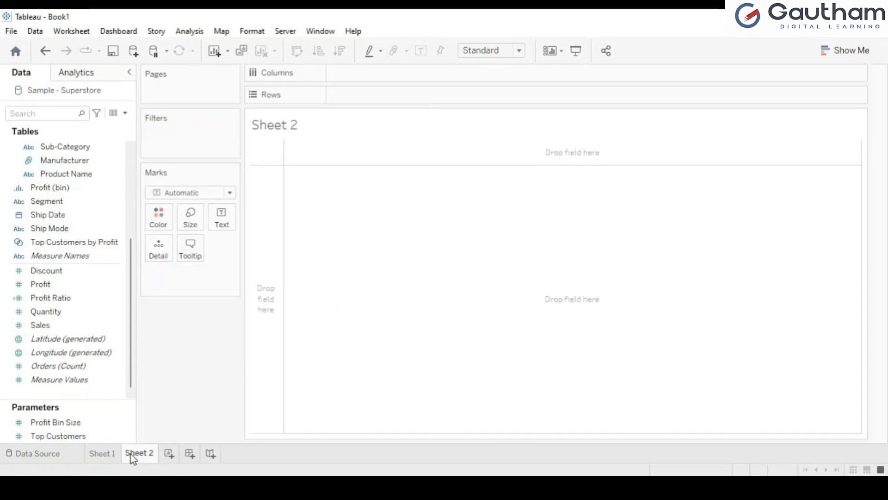
click(80, 152)
drag(80, 157, 372, 84)
drag(69, 326, 380, 96)
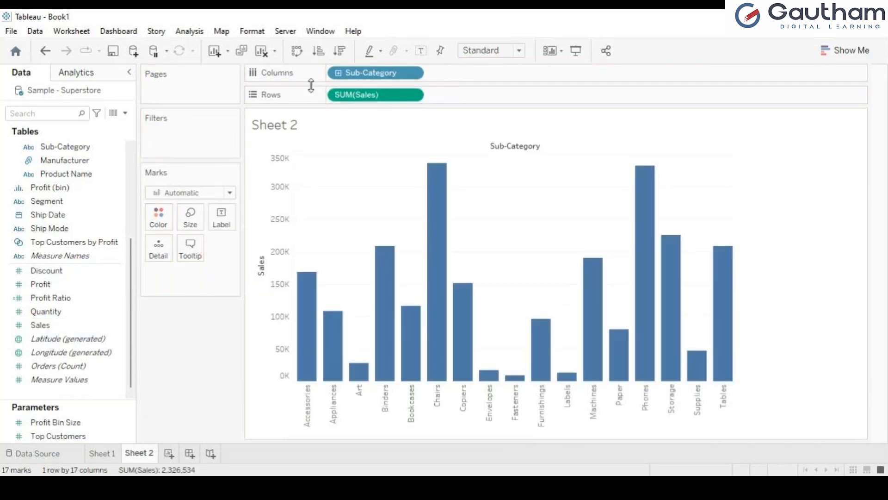
click(169, 244)
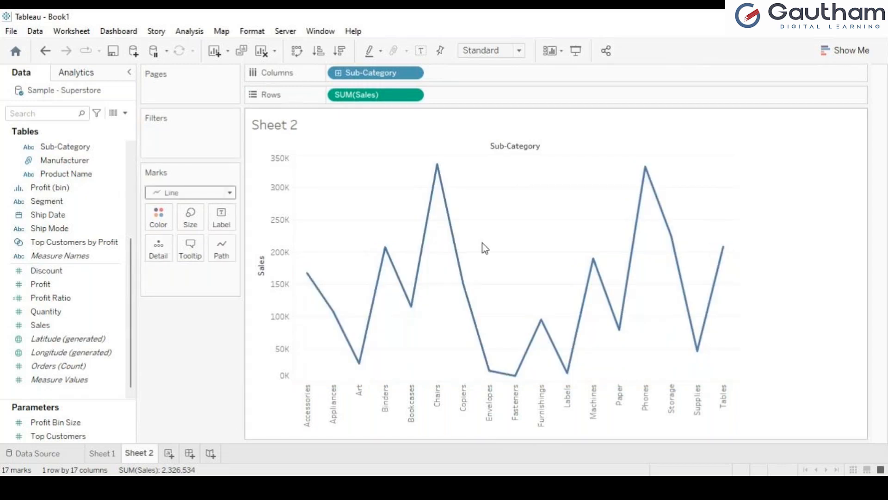
click(422, 49)
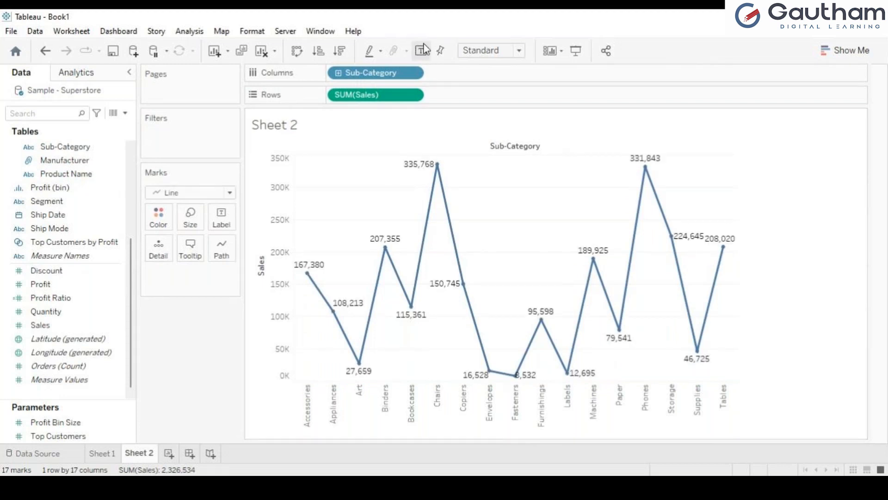
Browse the Analytics pane items, then return to the Data pane
click(104, 76)
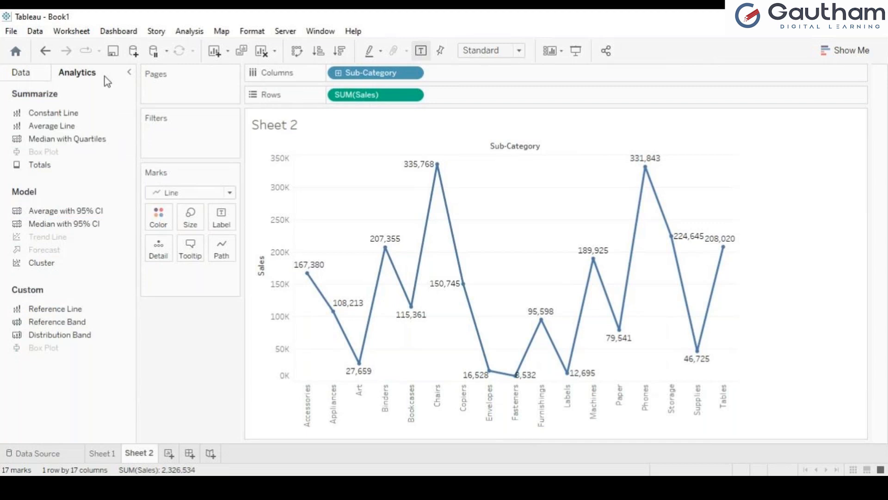
click(33, 79)
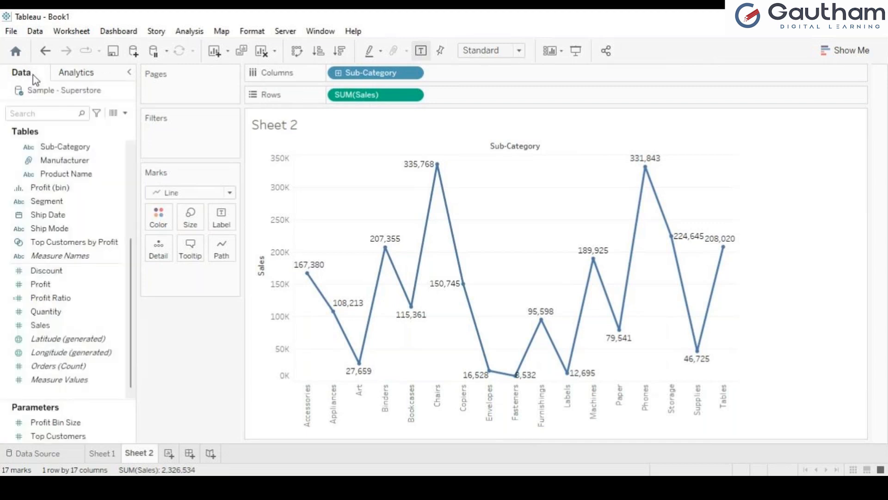
click(66, 74)
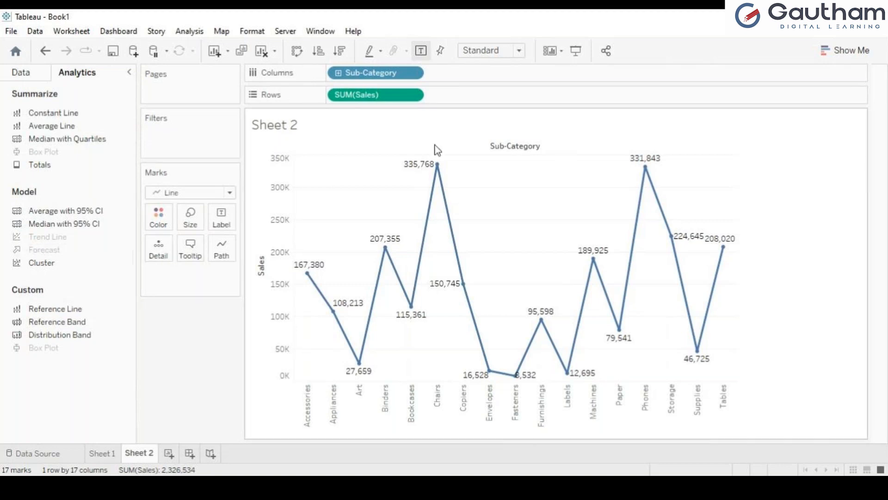
click(22, 73)
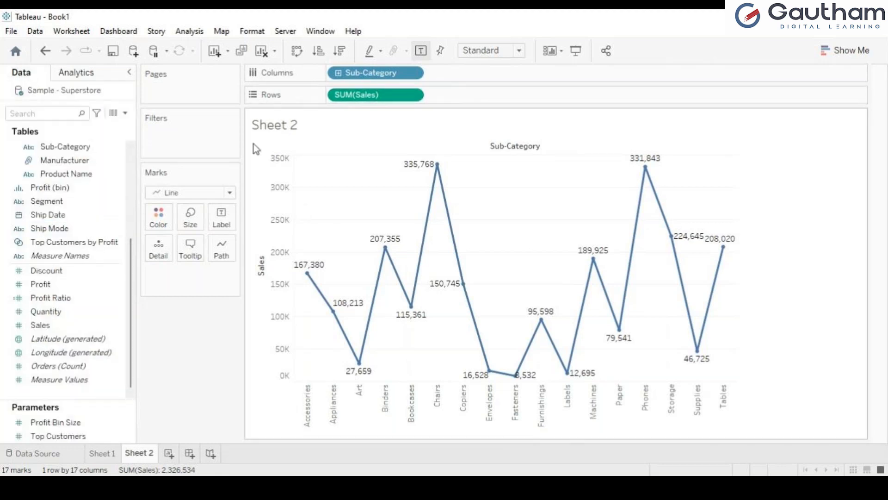
Undo the value labels and glance at the Analytics pane before returning to Data
key(ctrl+z)
key(ctrl+z)
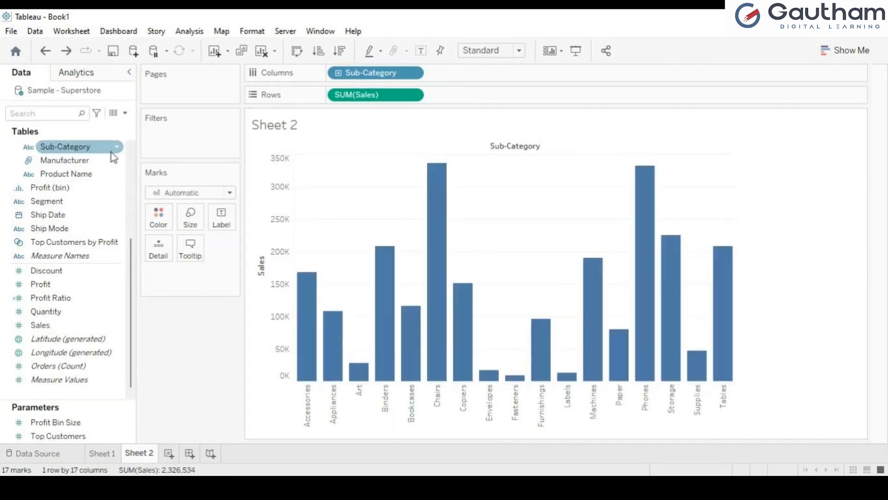
click(105, 74)
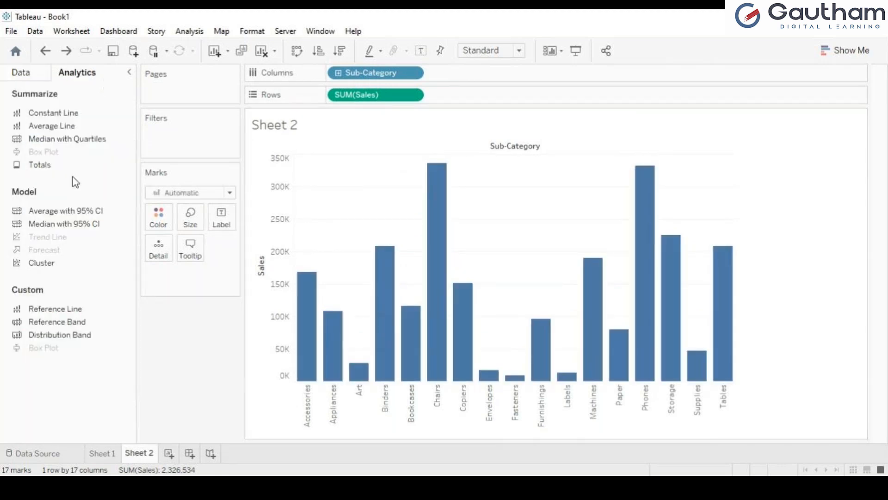
click(32, 79)
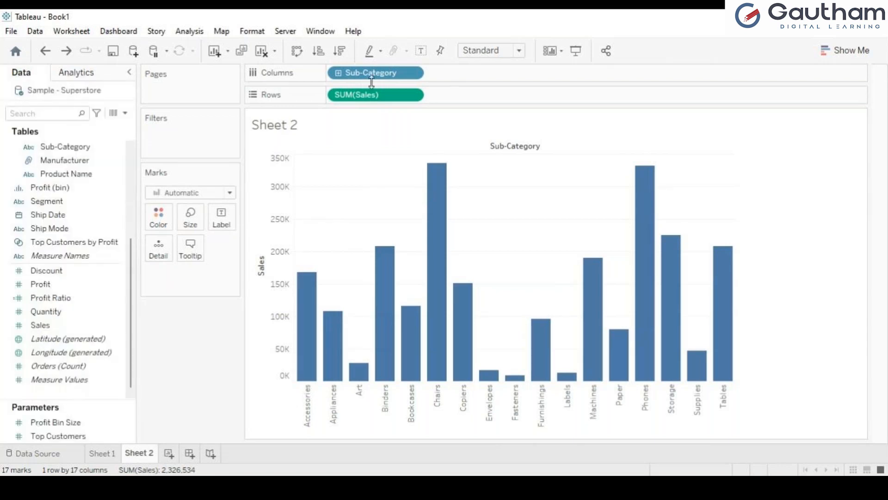
Remove Sales and Sub-Category from the view and put Region on Columns for Profit bars
drag(398, 102, 351, 95)
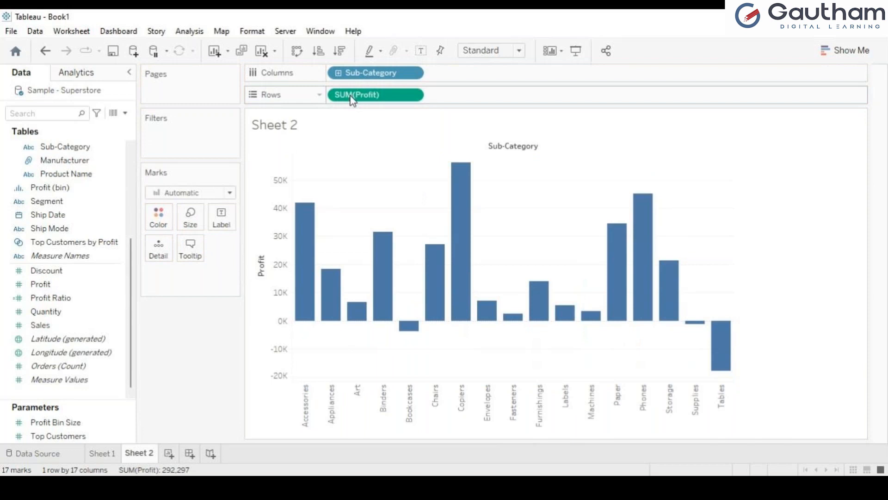
drag(370, 79, 68, 279)
scroll(131, 271, up, 3)
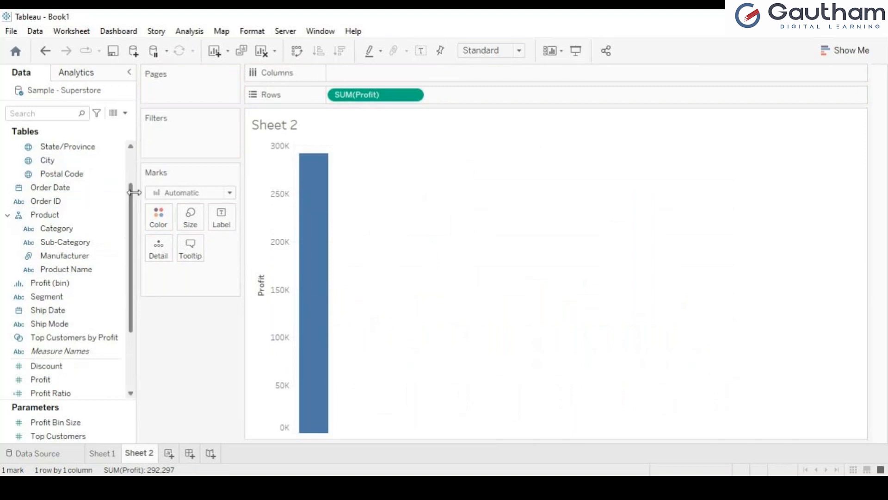
scroll(134, 200, up, 3)
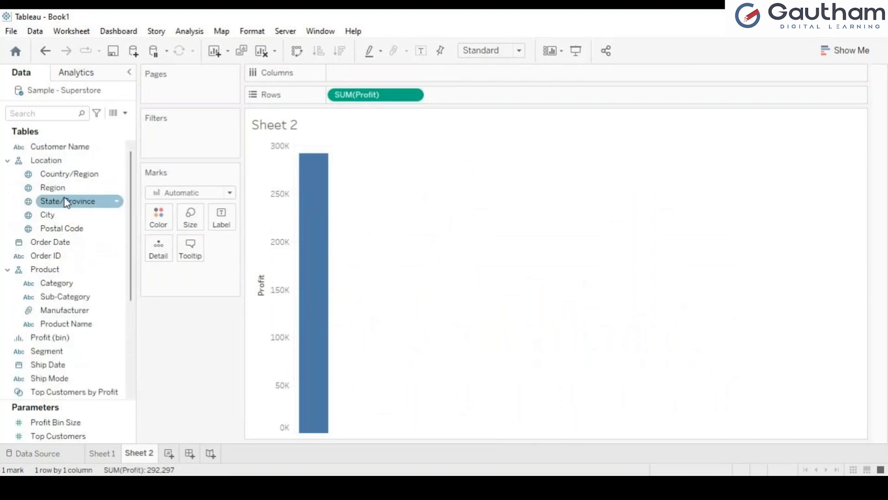
drag(74, 197, 377, 78)
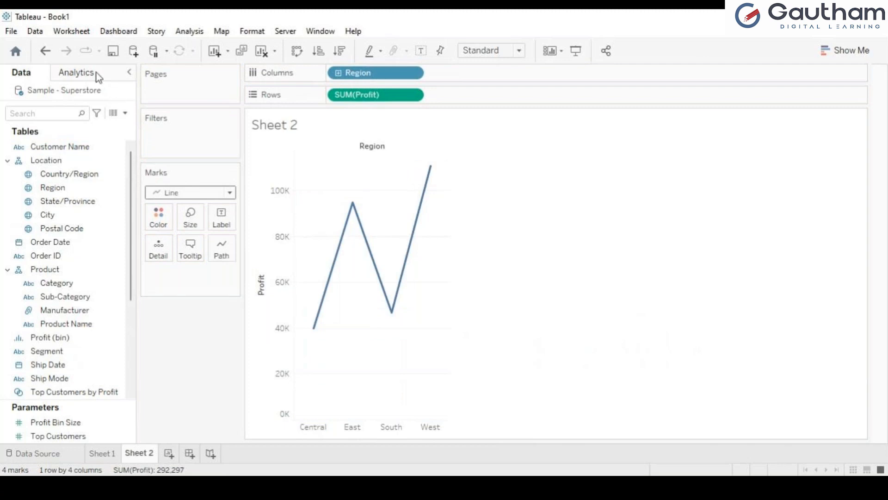
Add YEAR(Order Date) after Region on Columns to plot yearly Profit lines, 2019–2022
click(97, 74)
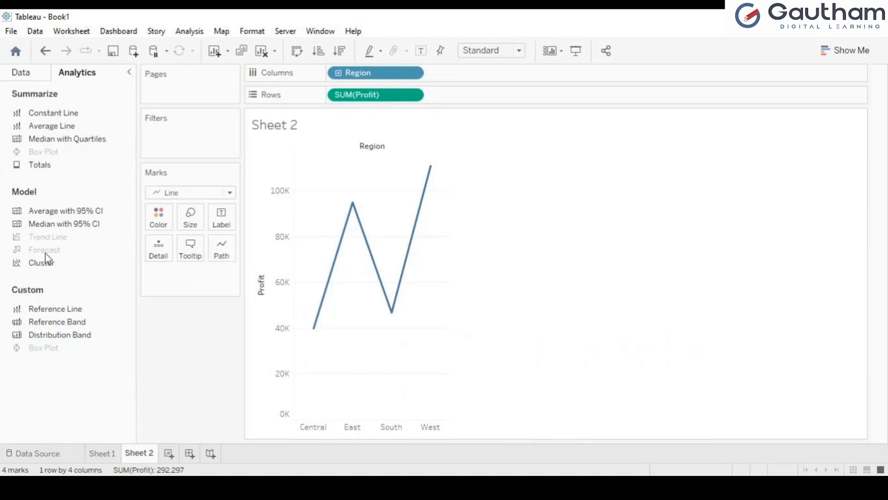
click(33, 74)
click(74, 72)
click(37, 73)
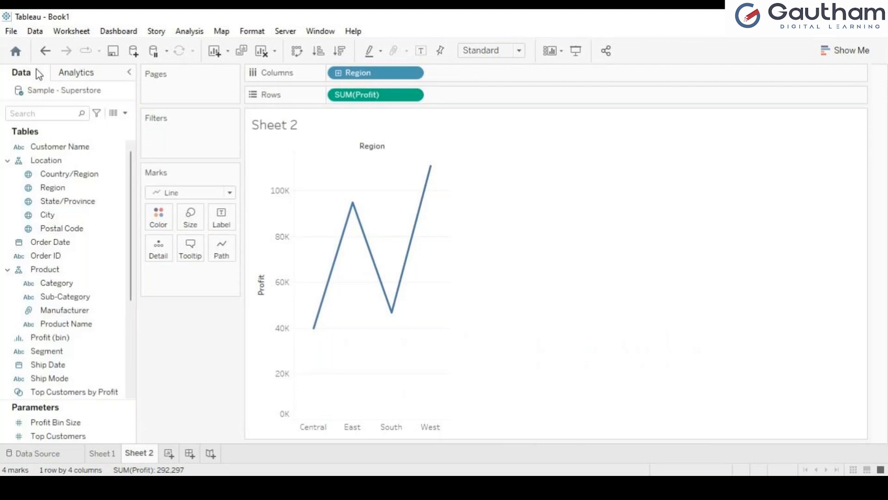
click(60, 242)
drag(60, 244, 467, 76)
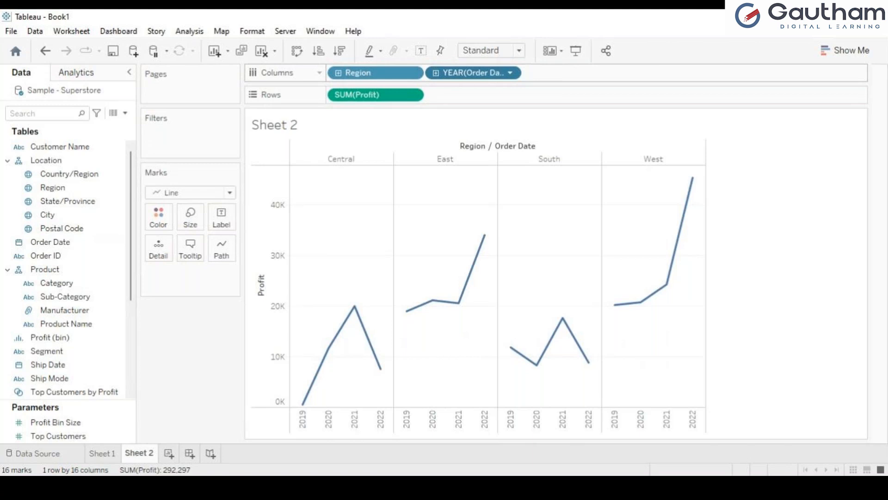
Set the Order Date pill's custom date detail to Month / Day / Year
click(578, 369)
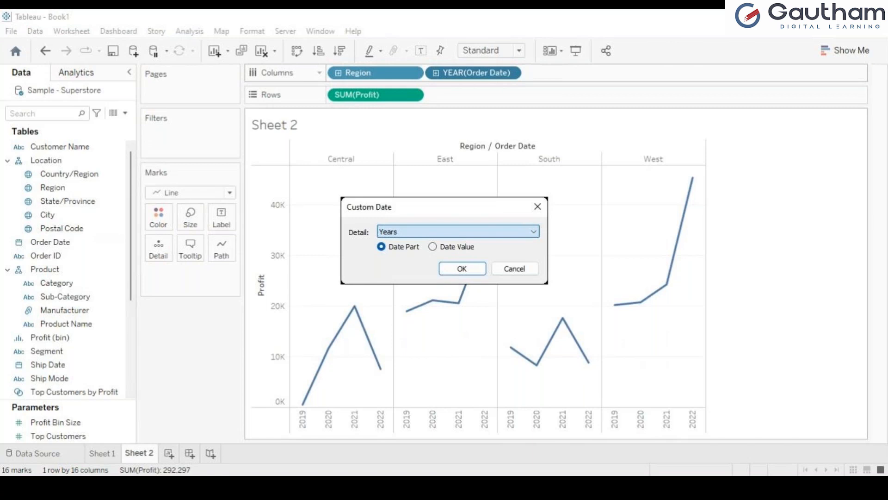
click(432, 299)
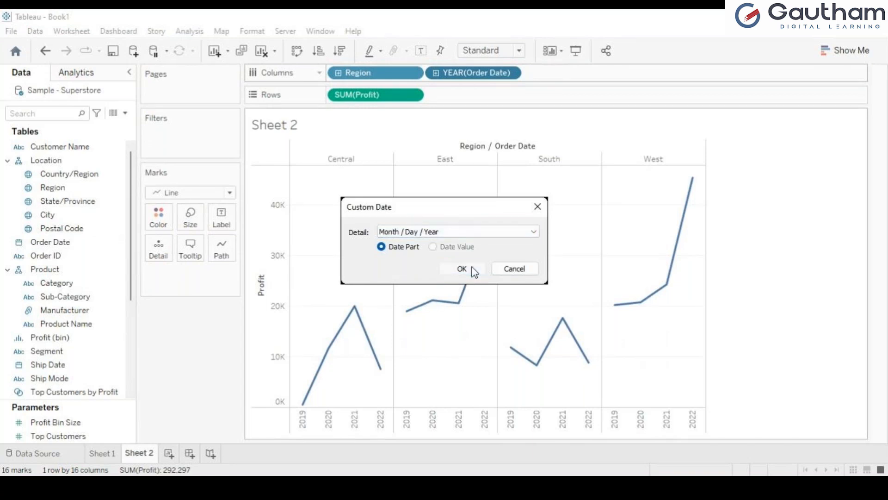
click(463, 270)
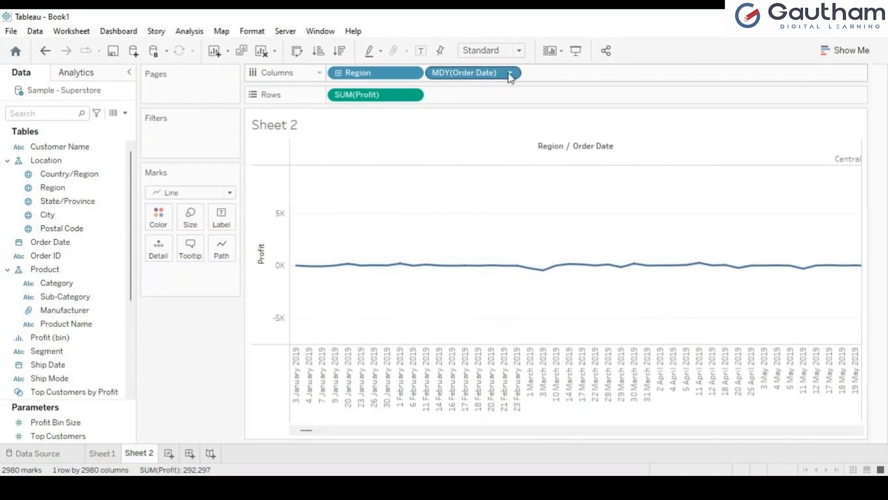
click(74, 78)
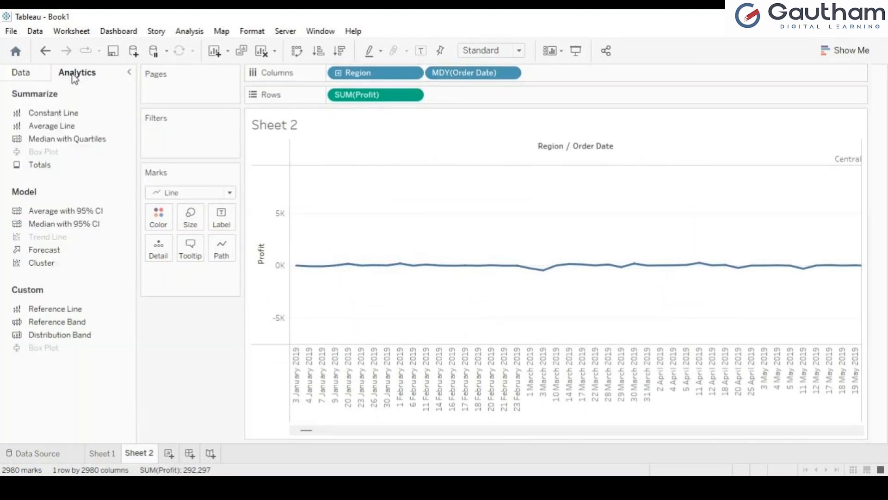
click(36, 74)
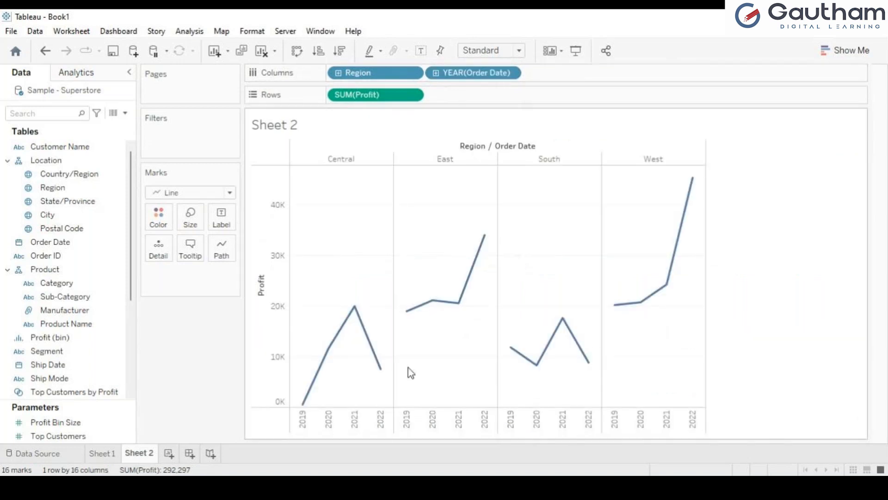
Change the Order Date custom date detail to Months for monthly Profit marks
click(513, 73)
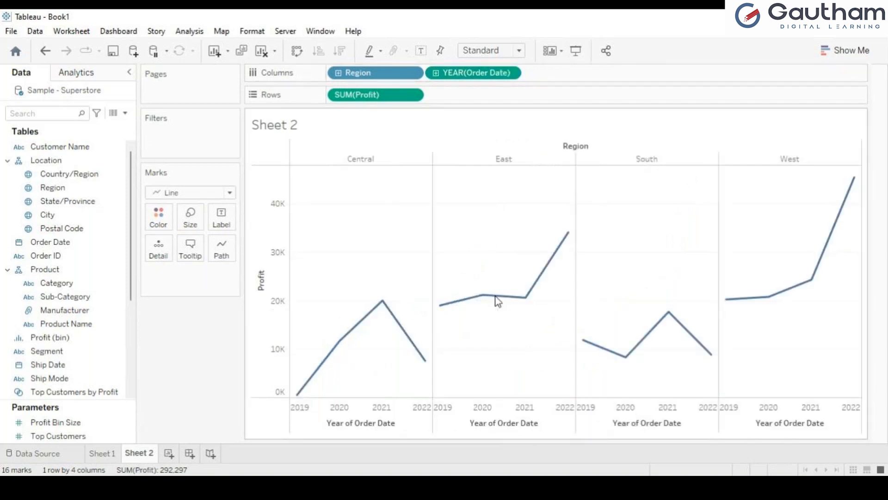
click(584, 370)
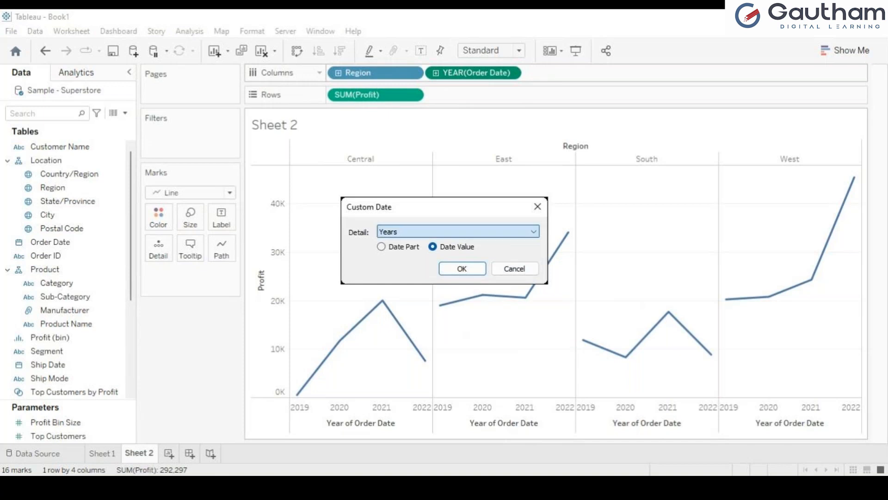
click(475, 262)
click(477, 268)
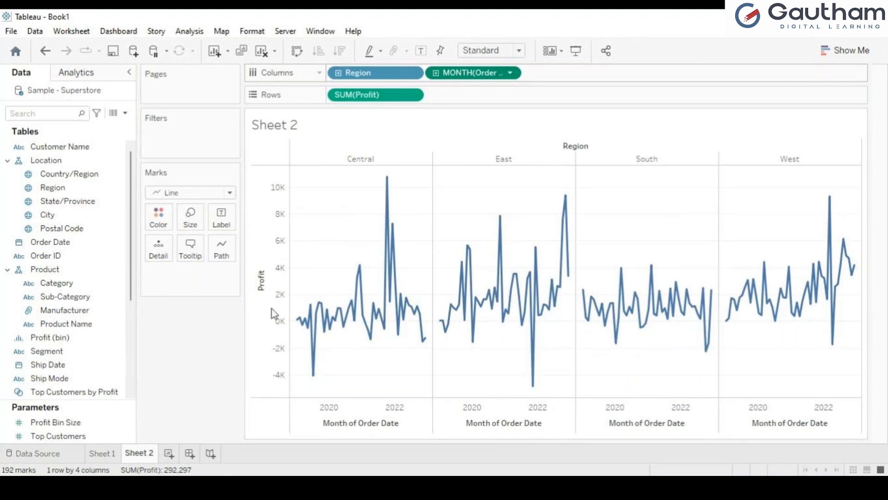
Label every profit point and filter Region to keep only East and West
click(423, 51)
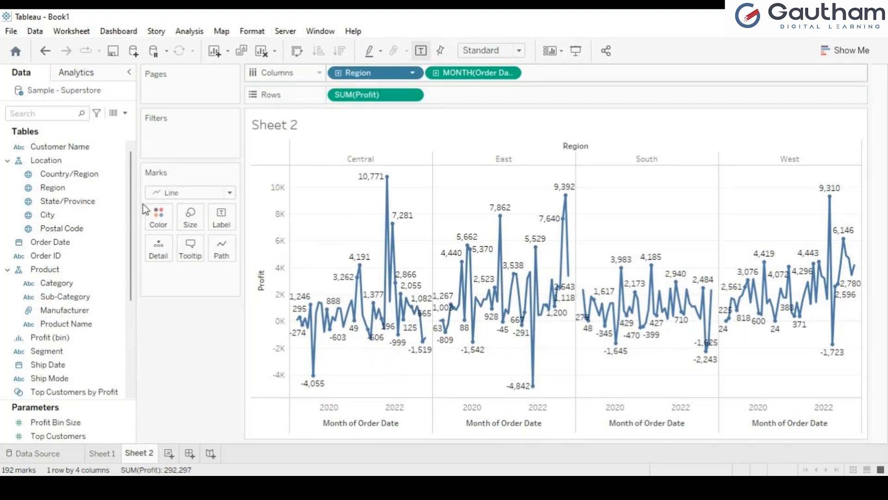
drag(56, 190, 174, 131)
click(320, 152)
click(322, 176)
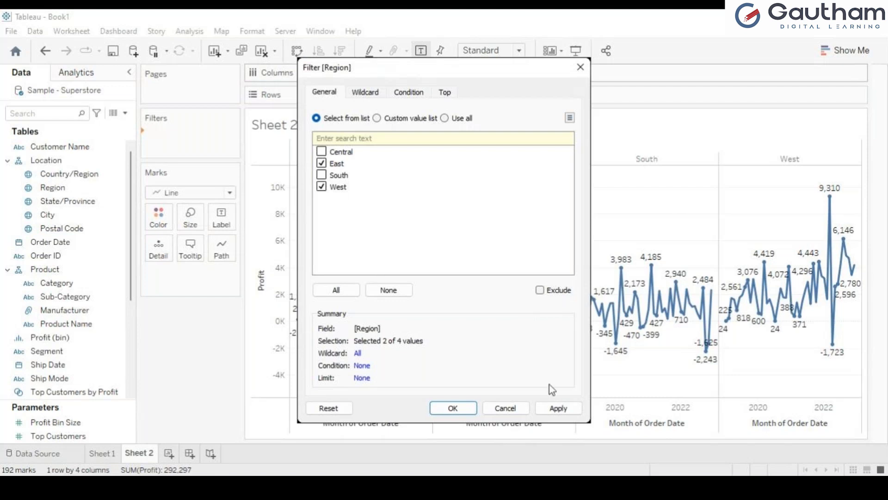
click(558, 408)
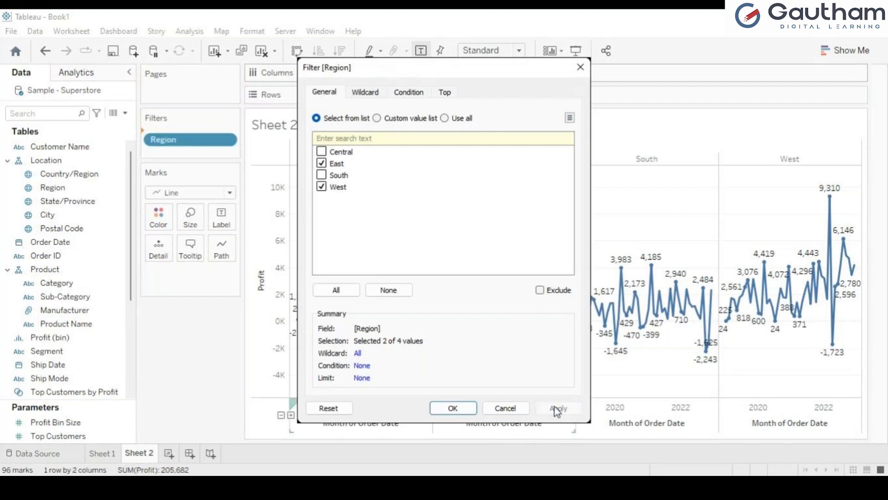
click(453, 408)
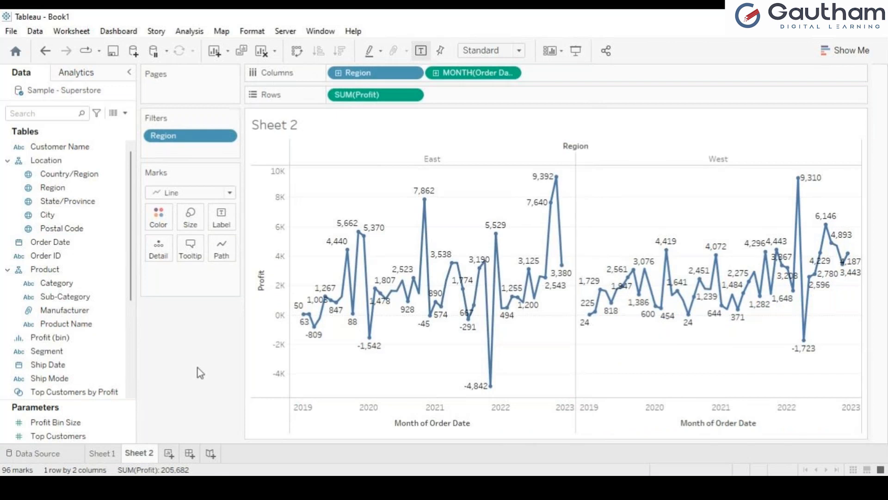
Switch to the Analytics pane and start dragging Forecast onto the chart
mouse_move(493, 384)
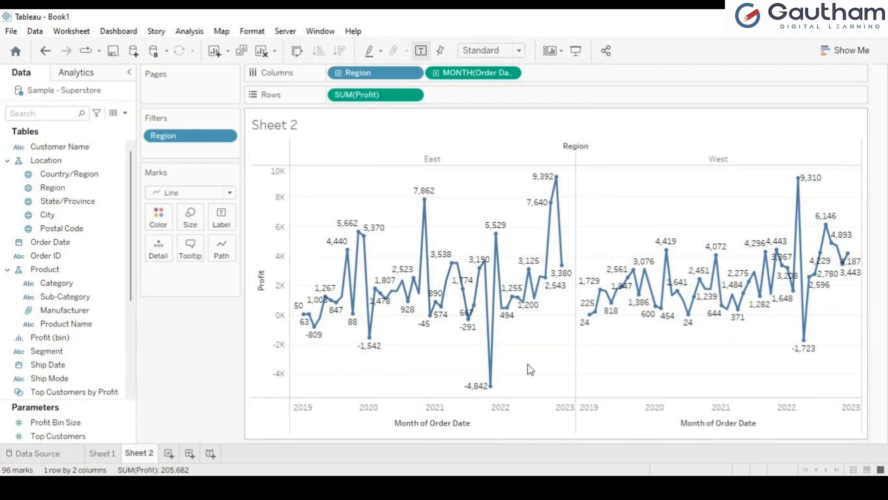
mouse_move(568, 261)
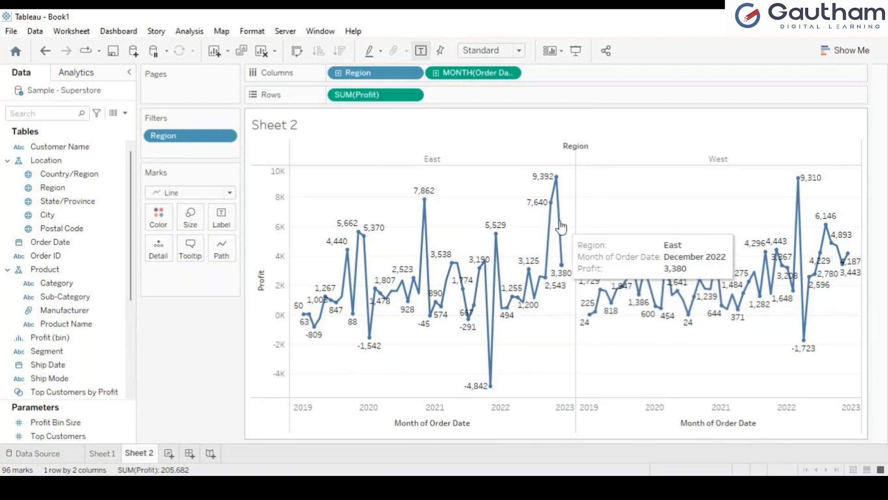
click(76, 72)
drag(32, 255, 57, 291)
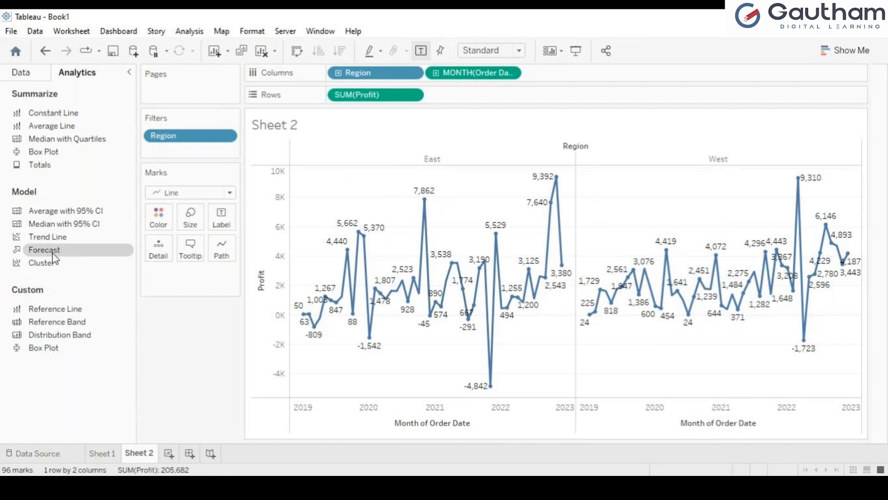
drag(55, 257, 368, 170)
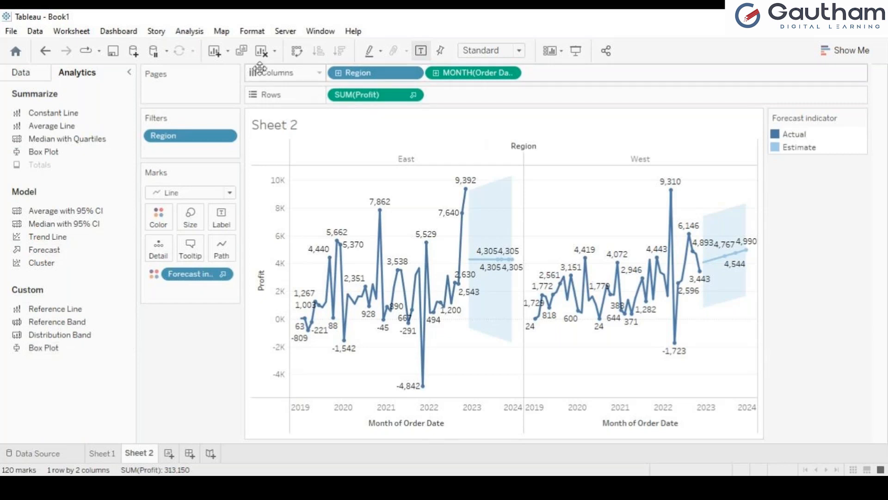
key(ctrl+z)
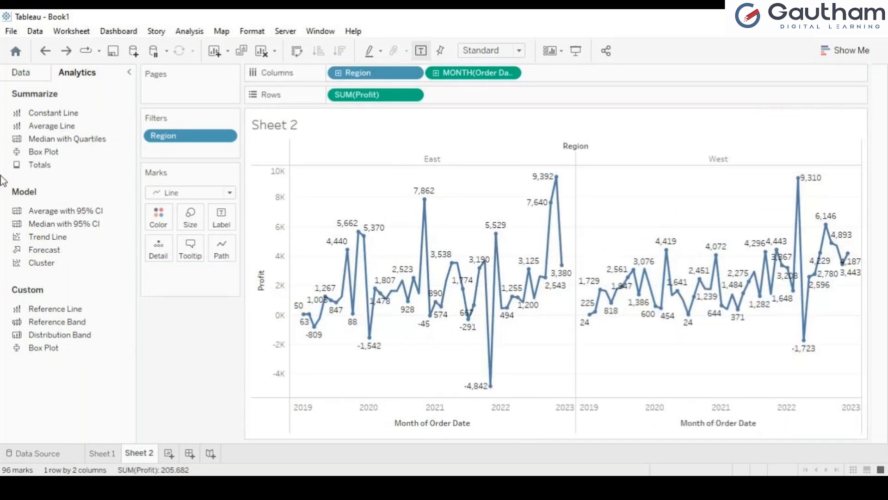
drag(44, 249, 360, 182)
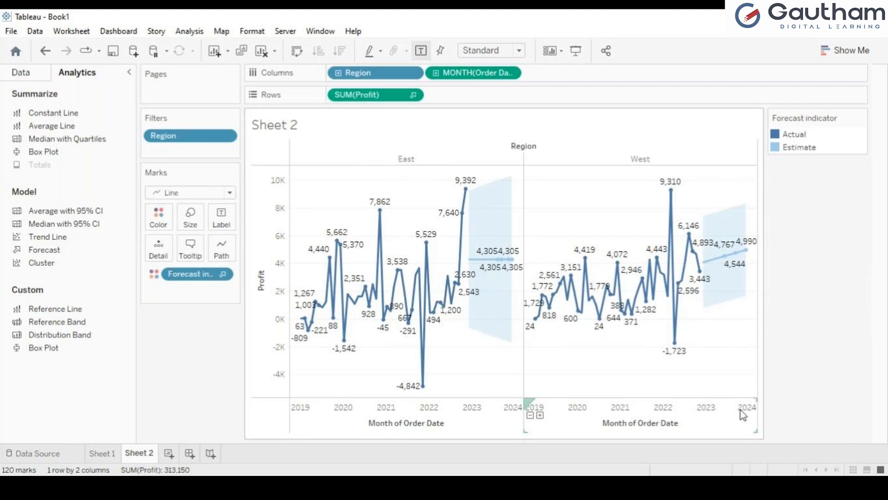
key(ctrl+z)
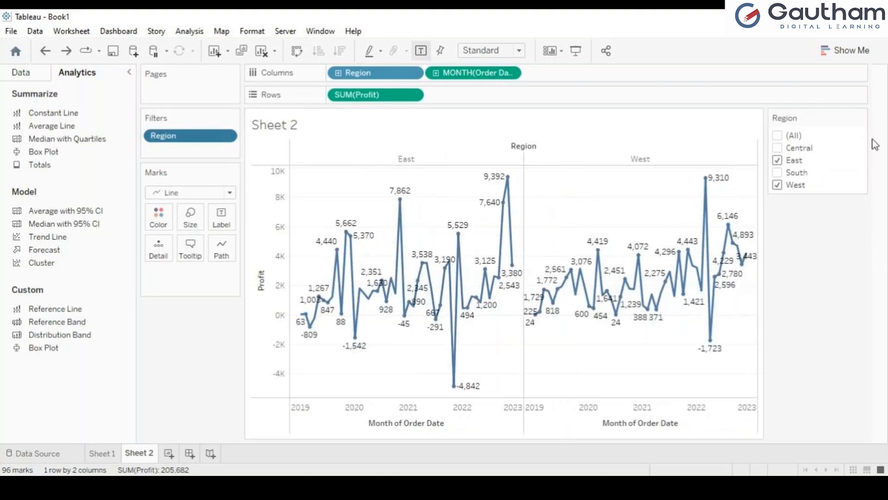
Uncheck East in the Region filter and fit the West chart to Entire View
click(776, 161)
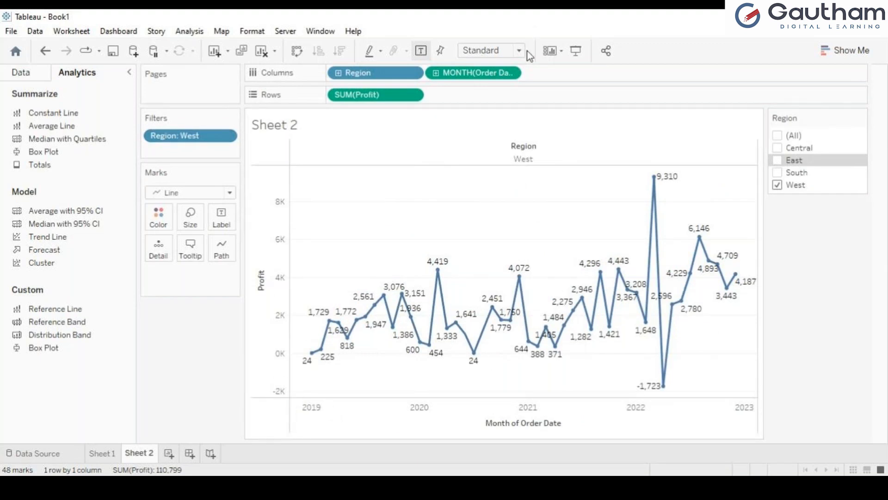
click(505, 92)
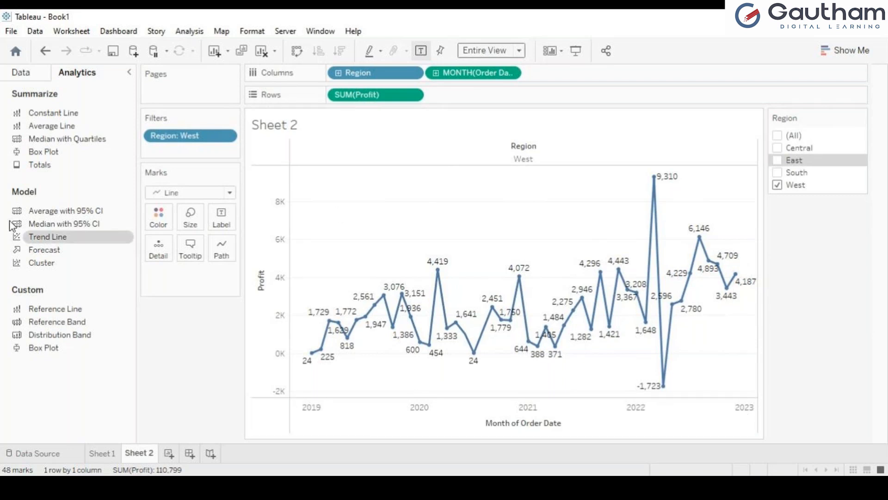
Drop Forecast onto the West profit chart, extending it into 2024 with an estimate band
drag(39, 252, 357, 173)
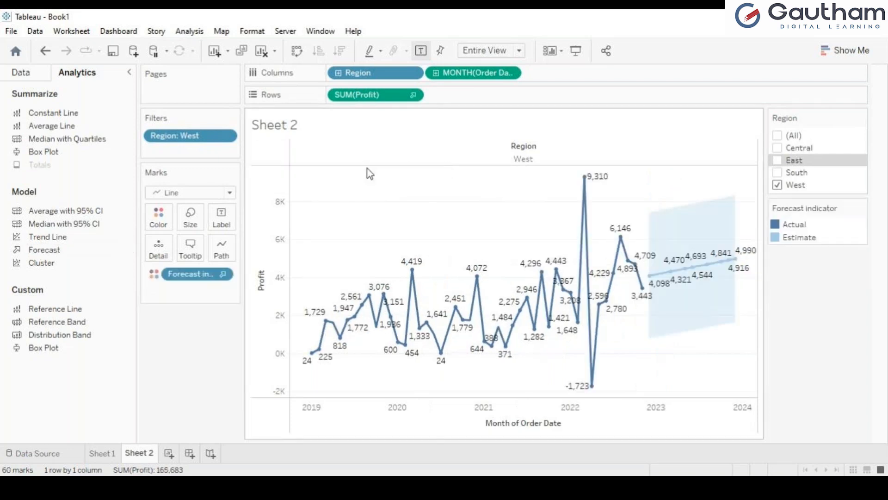
mouse_move(649, 286)
mouse_move(738, 265)
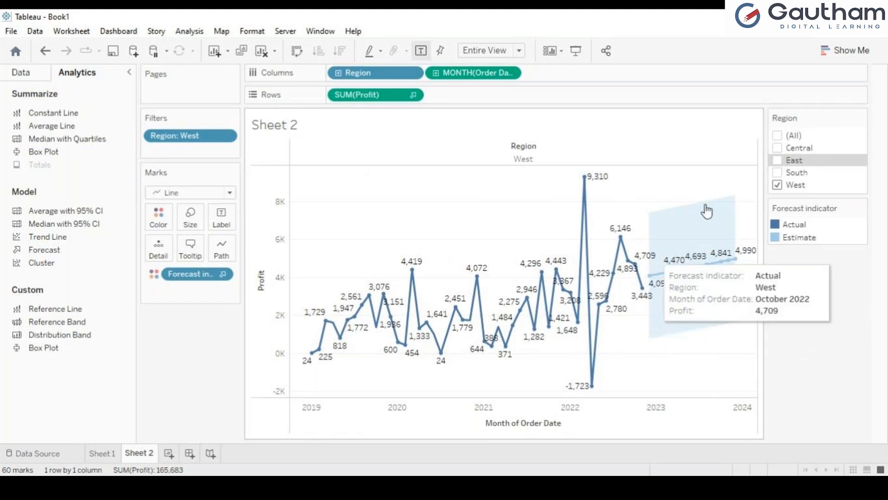
click(777, 185)
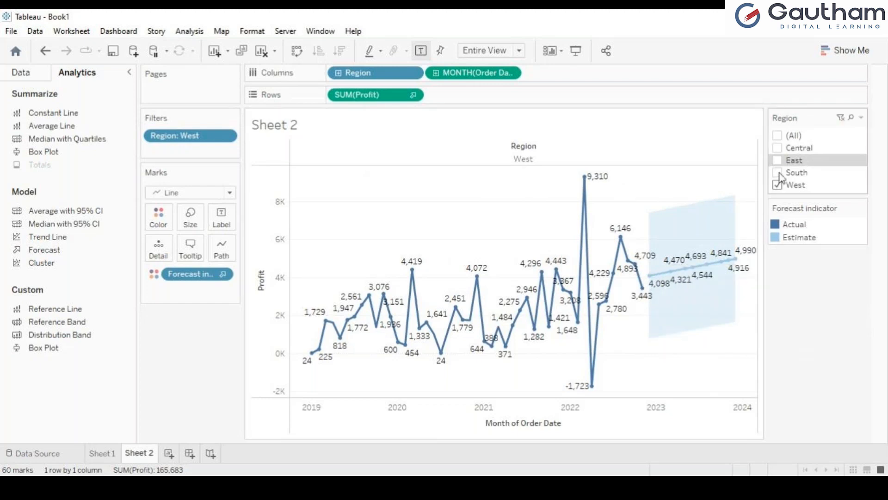
click(779, 174)
click(778, 173)
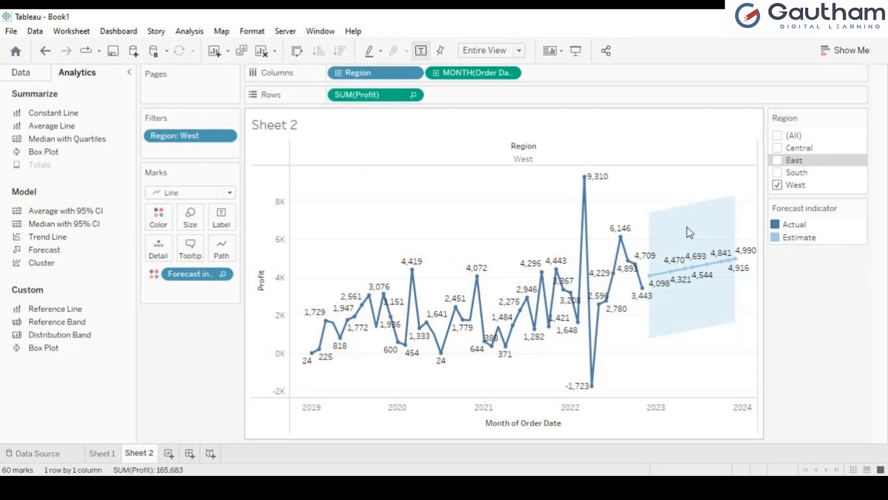
click(779, 150)
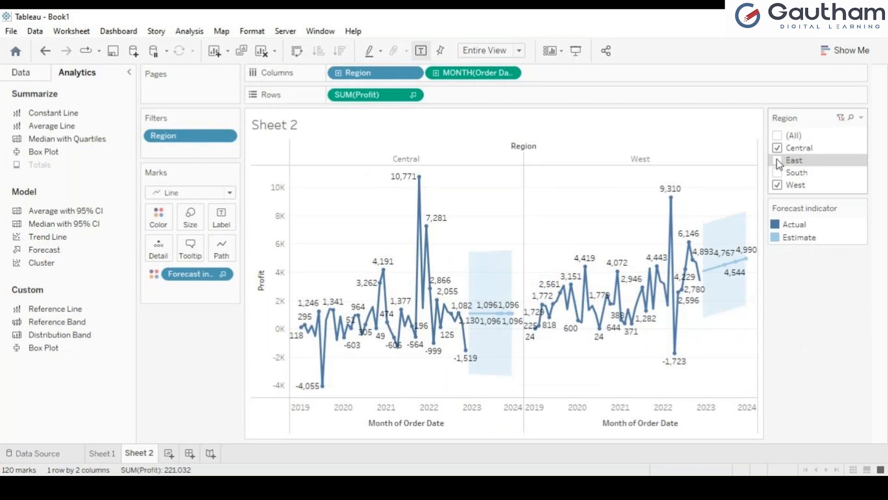
click(779, 162)
click(778, 173)
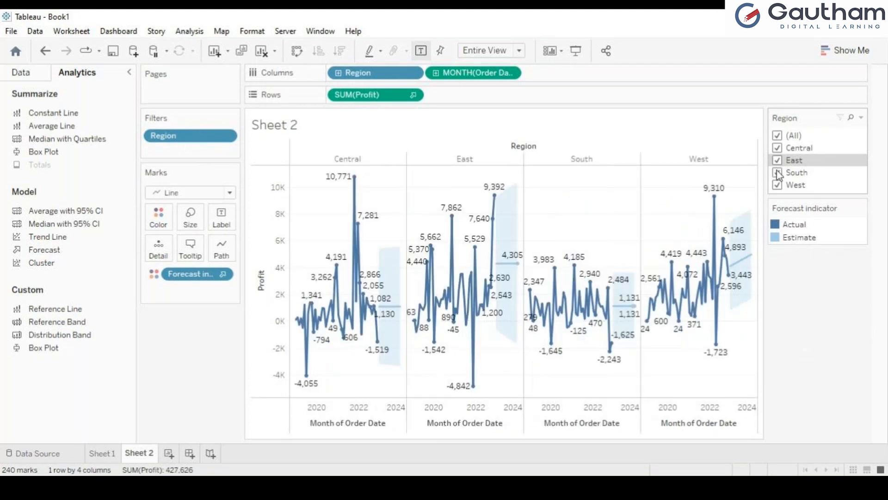
click(778, 173)
click(778, 160)
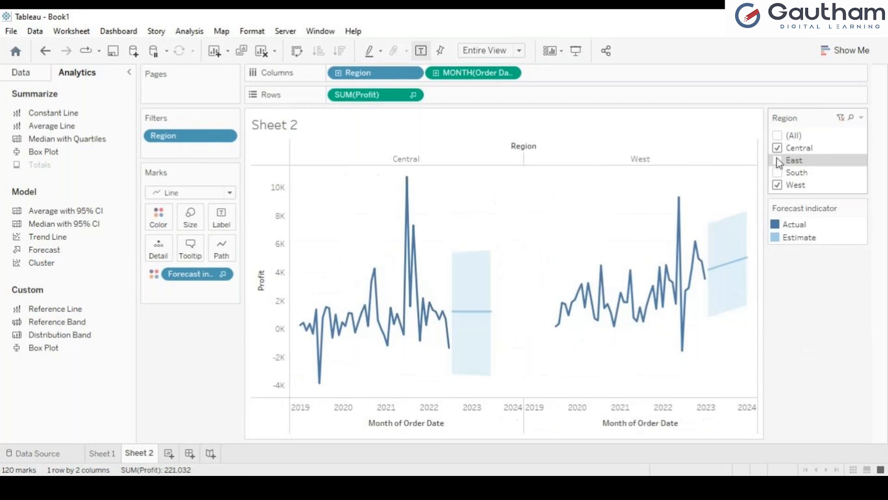
click(778, 148)
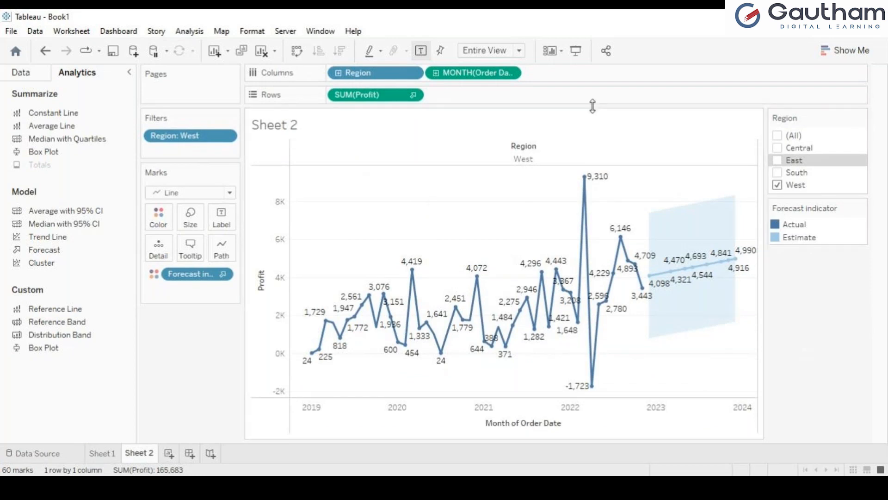
Enter presentation mode and tick South in the Region filter alongside West
click(575, 50)
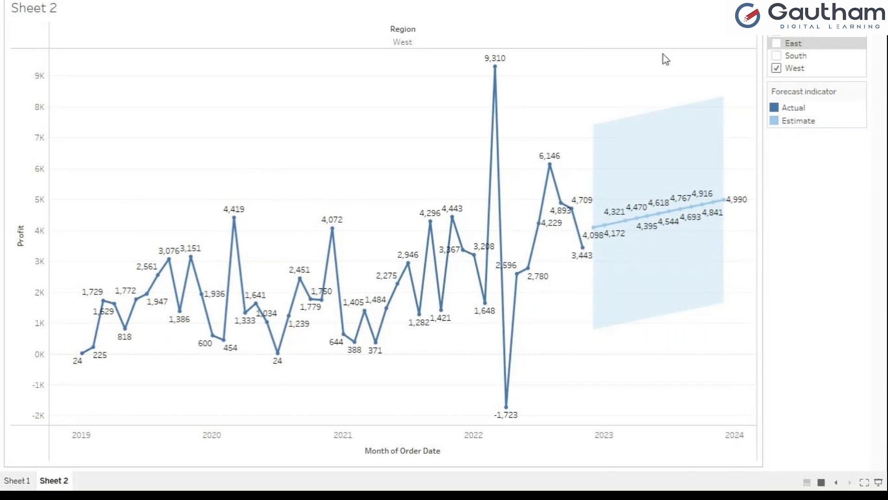
click(776, 56)
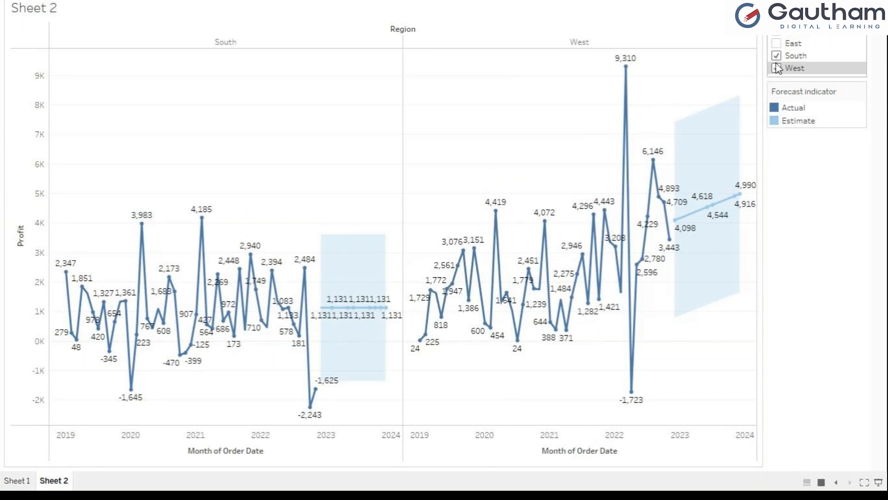
double_click(775, 123)
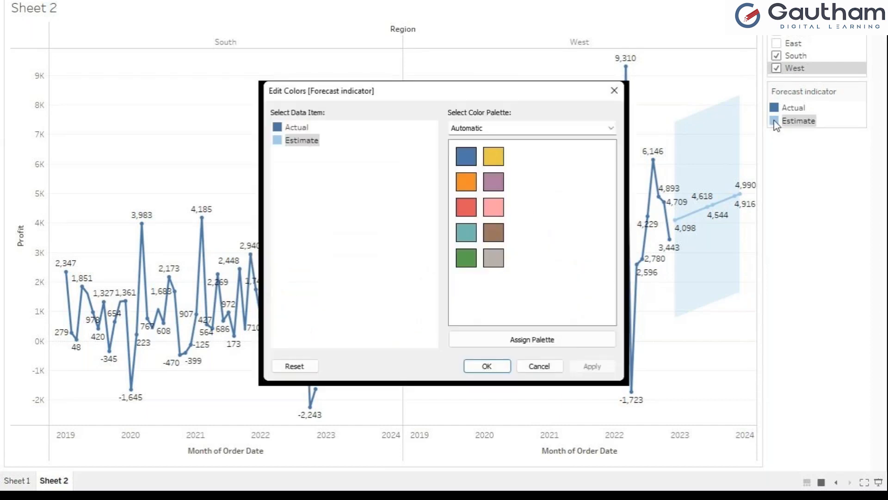
click(607, 95)
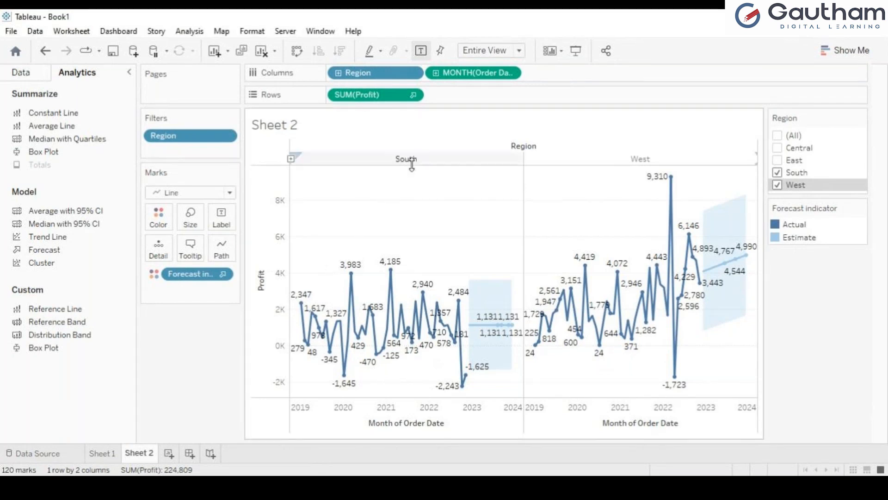
mouse_move(393, 292)
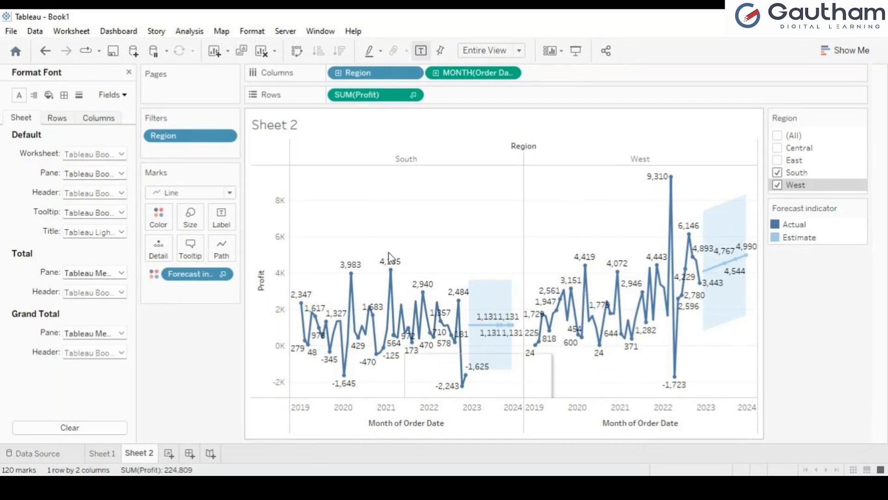
mouse_move(347, 280)
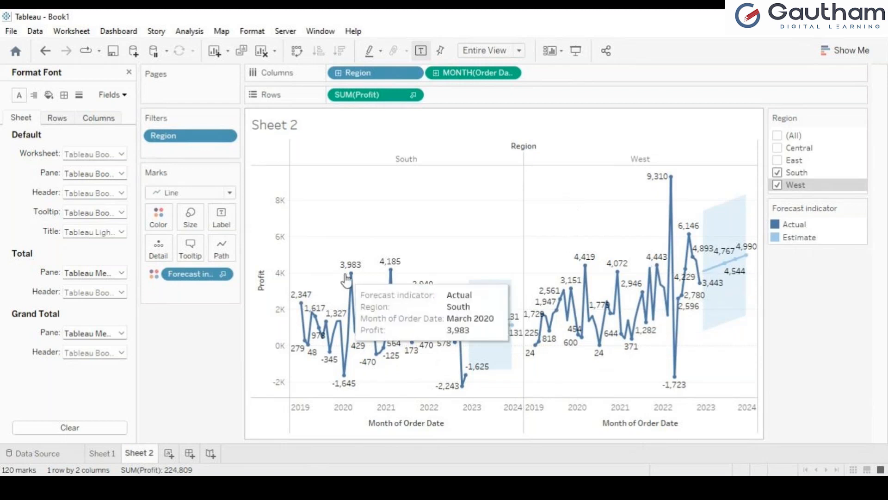
Set the Sheet 2 worksheet font to bold, italic, underlined, size 12
click(102, 158)
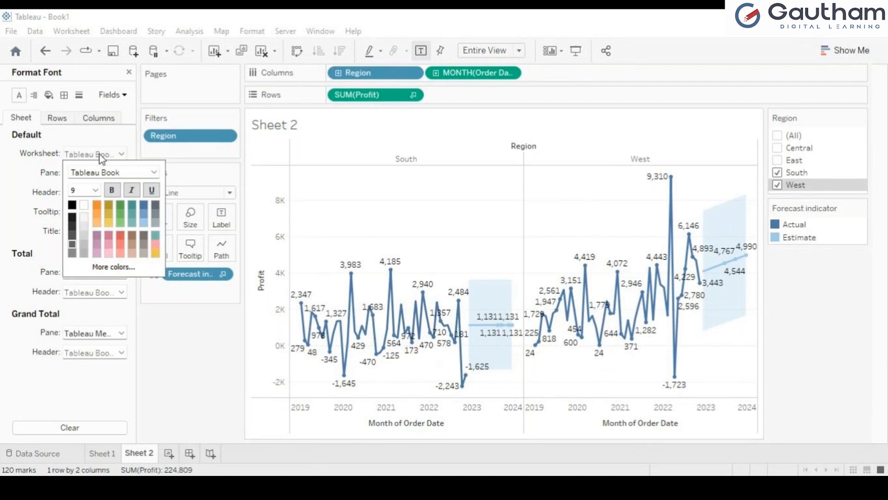
click(113, 191)
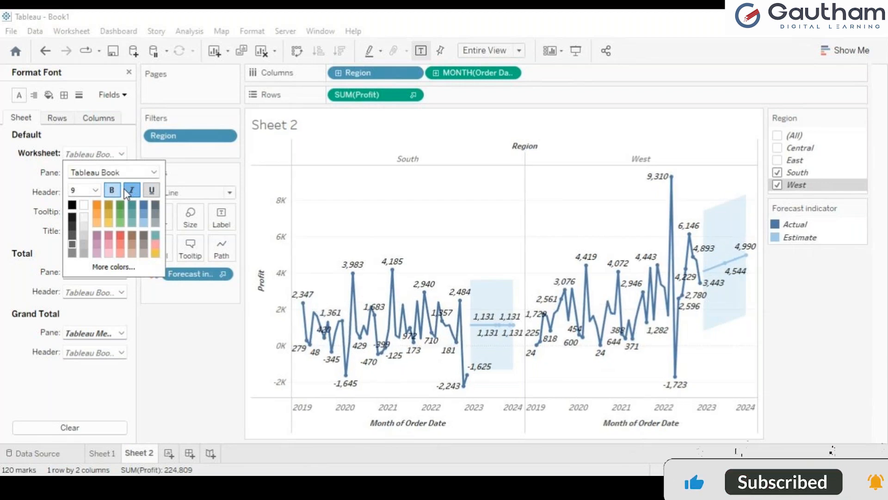
click(151, 190)
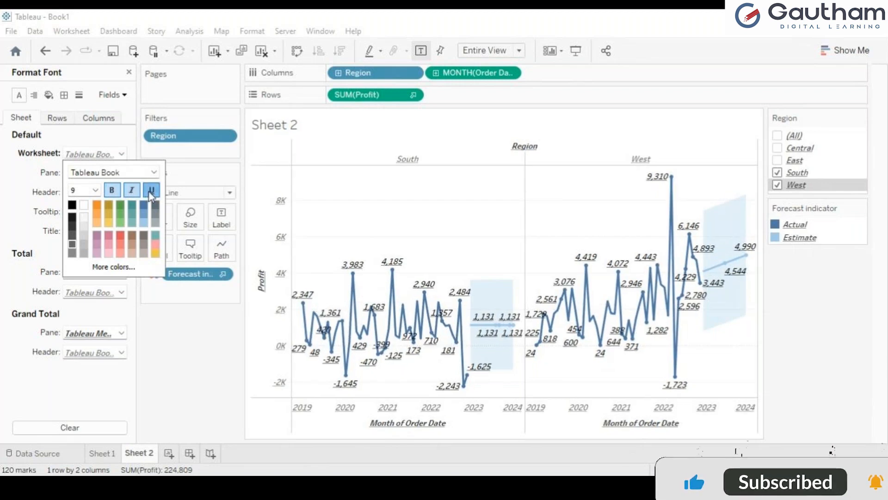
click(151, 190)
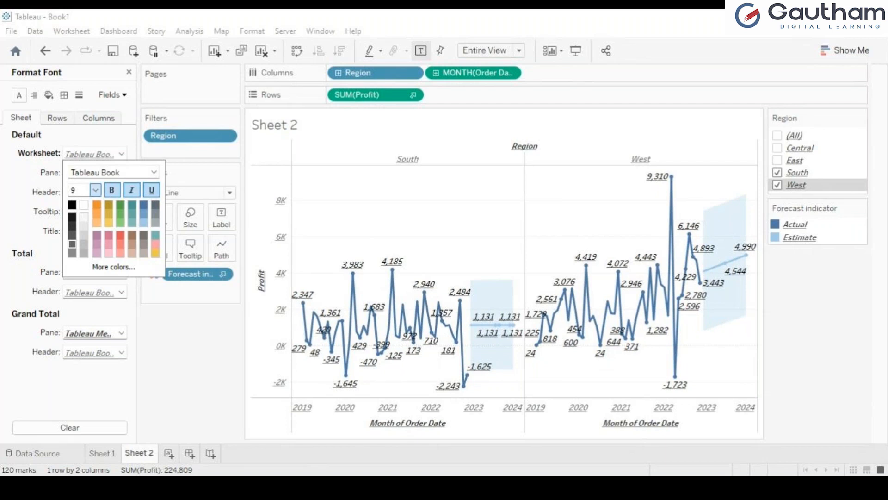
click(82, 238)
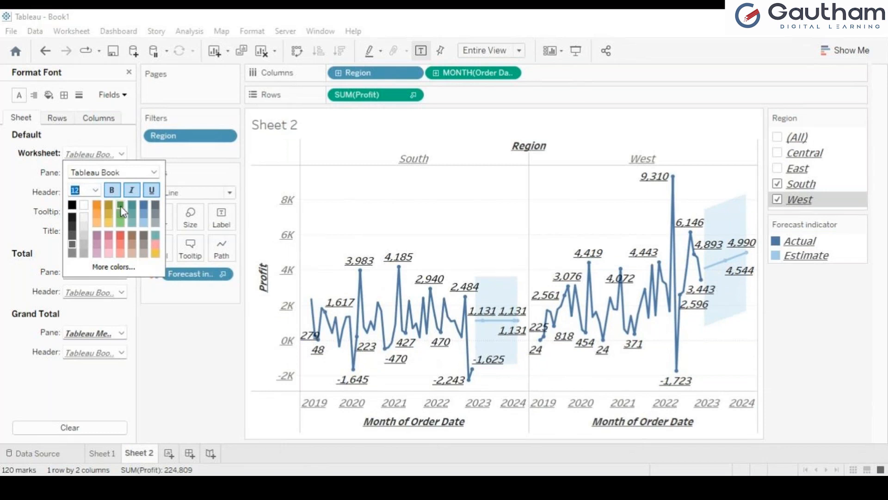
Colour all the Sheet 2 worksheet text red
click(120, 237)
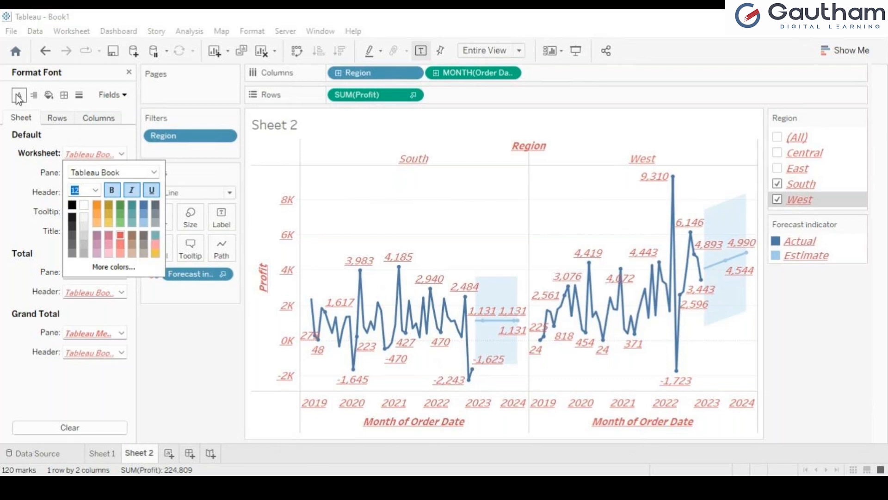
click(9, 169)
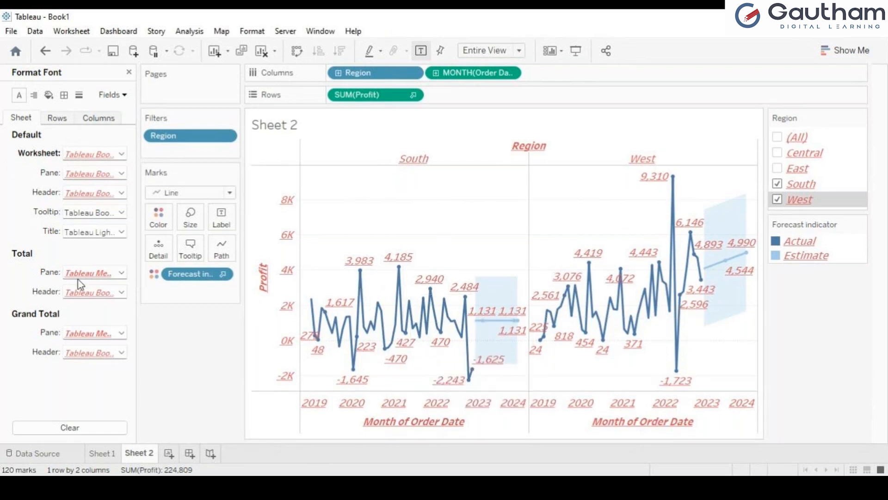
Review the worksheet and pane font settings without changing them
click(122, 154)
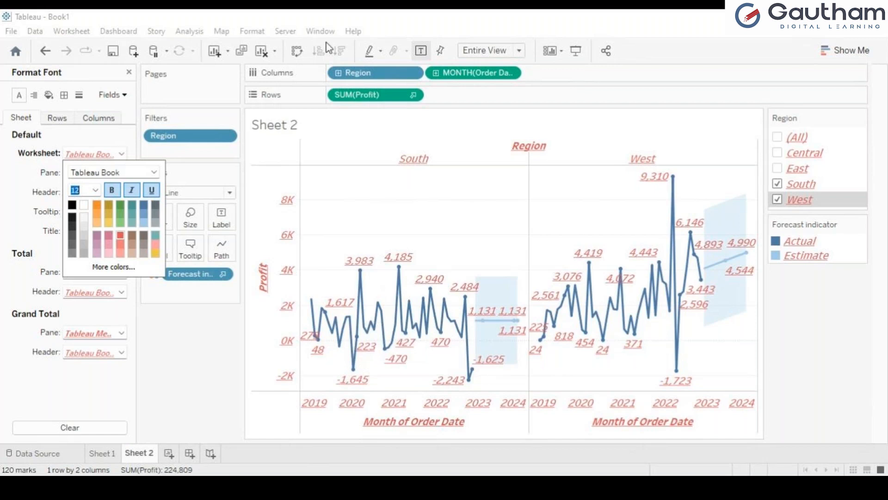
click(150, 297)
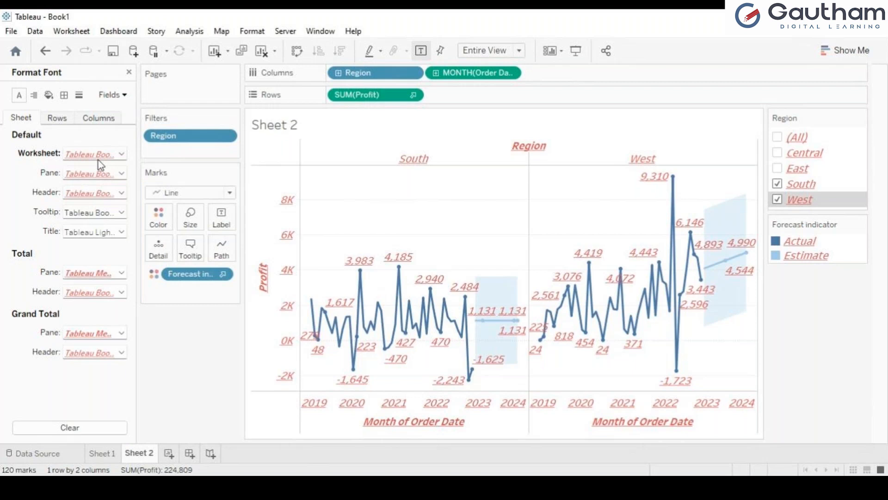
click(121, 174)
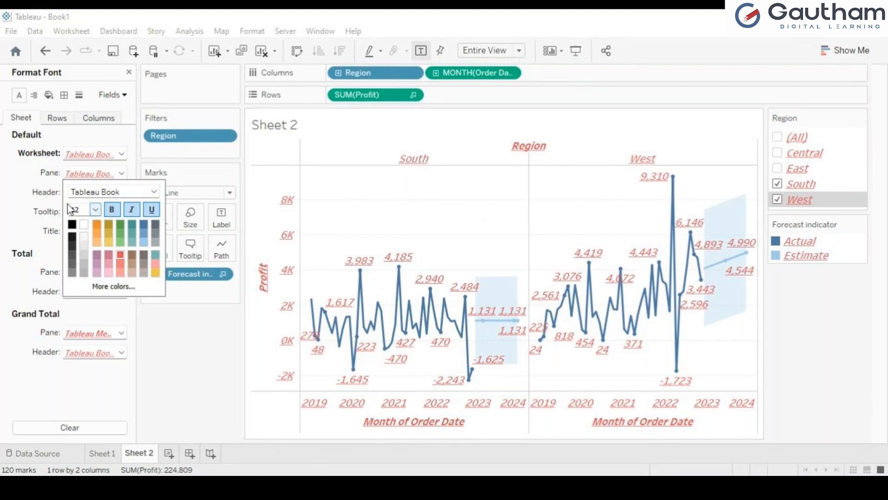
click(30, 196)
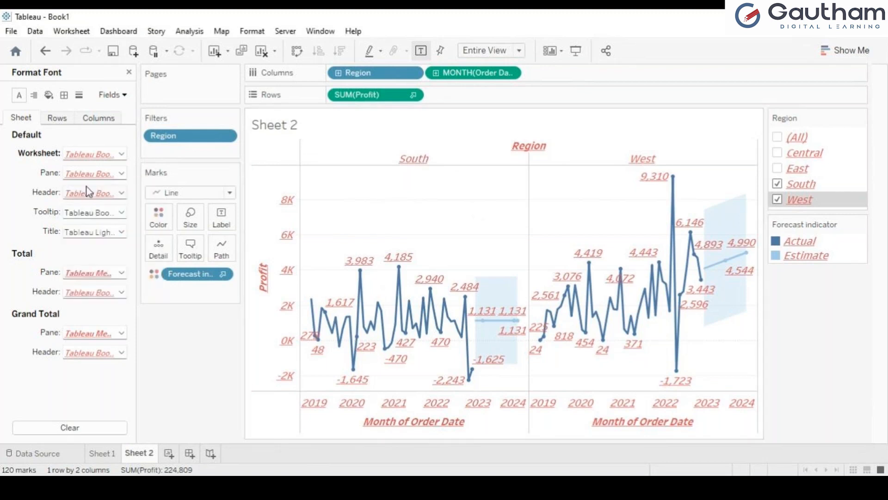
Set the header font to yellow Tableau Semibold, keeping it italic
click(122, 193)
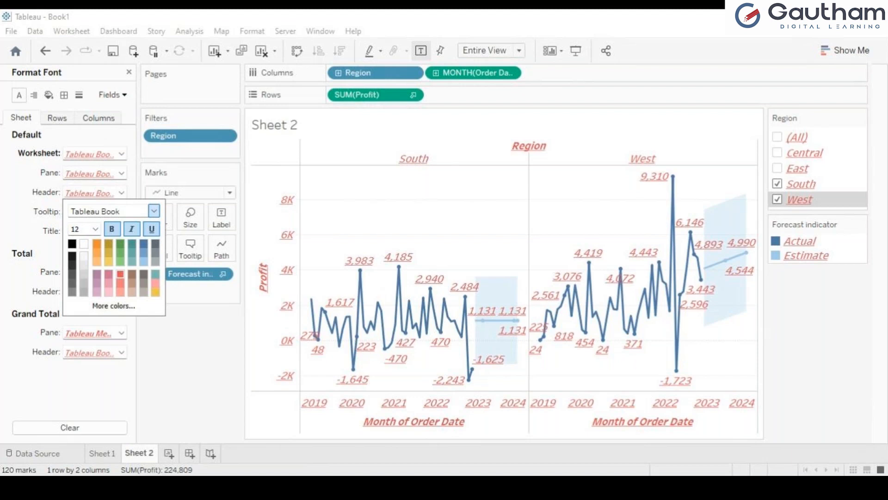
click(106, 265)
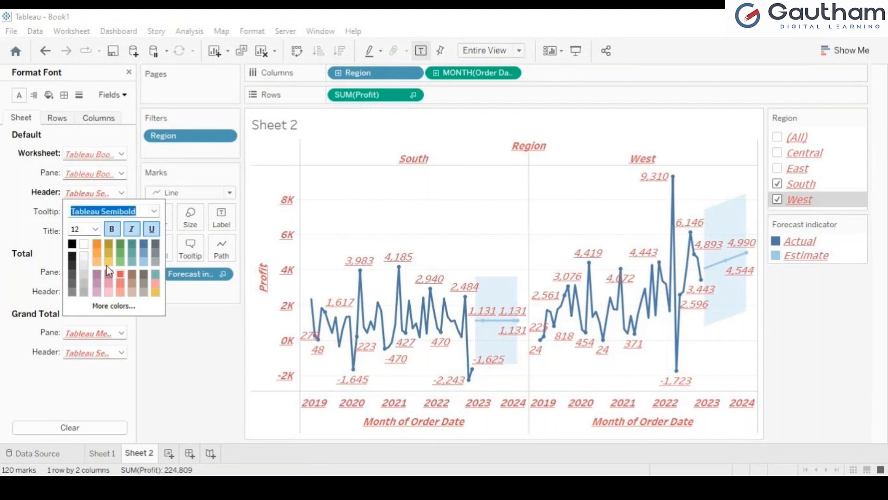
click(107, 258)
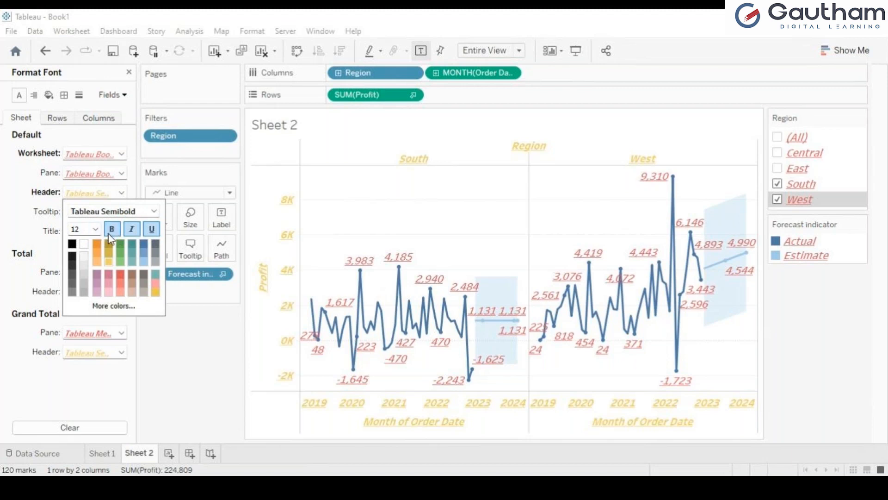
click(131, 229)
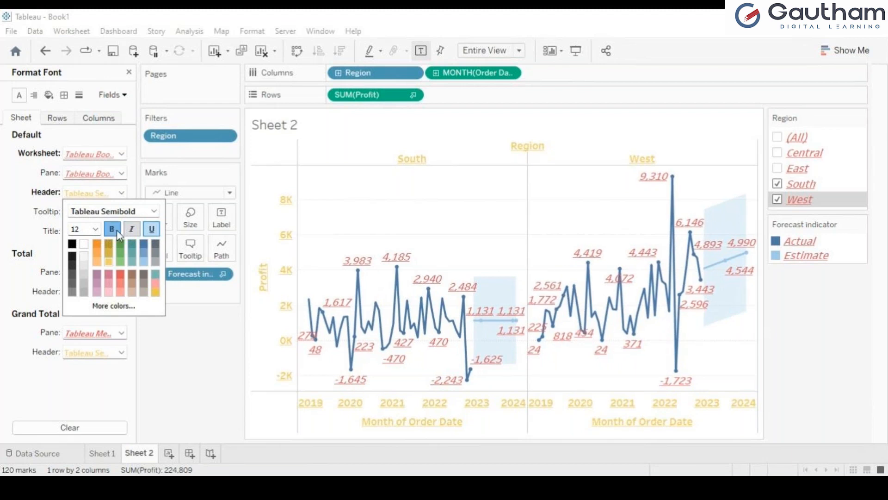
click(134, 229)
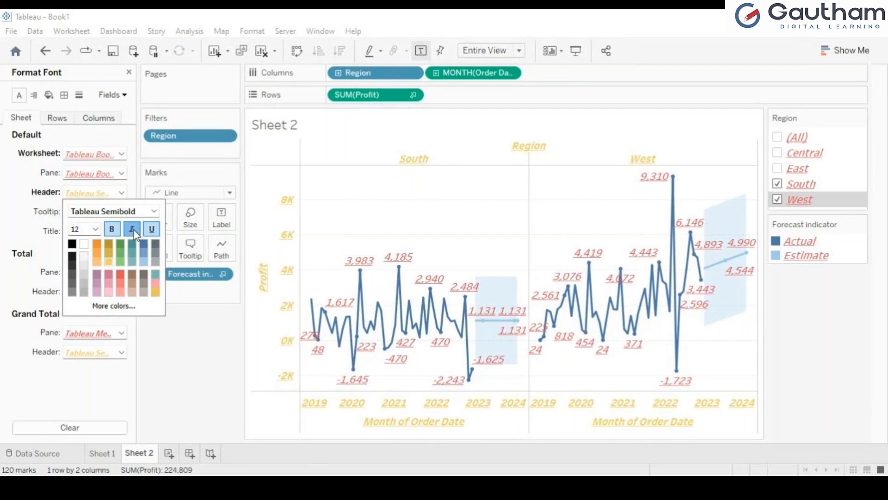
click(15, 218)
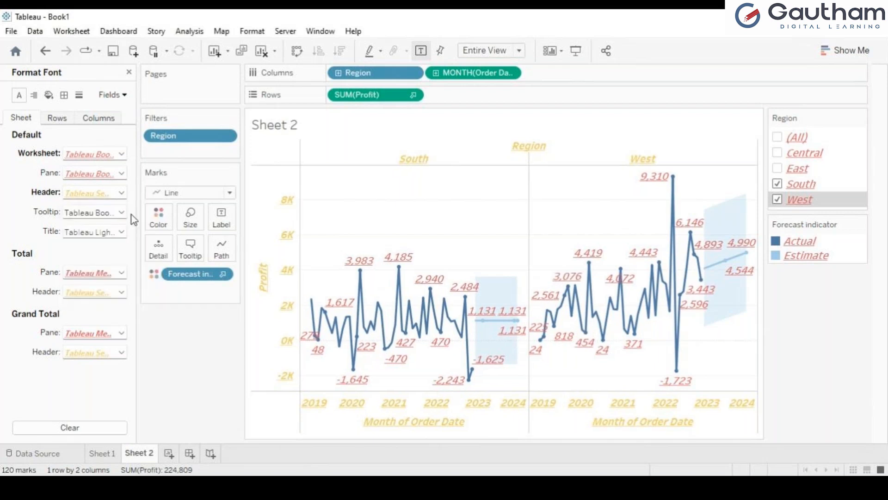
click(121, 212)
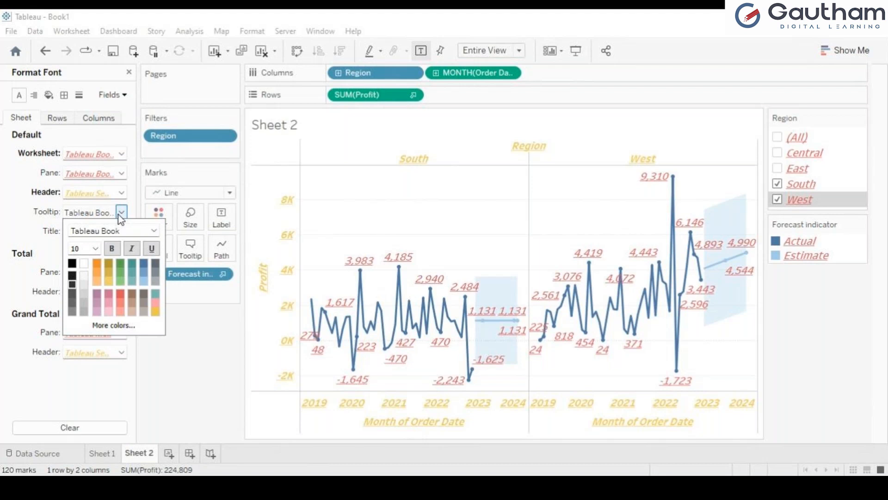
Make the tooltip text bold, italic and underlined
click(26, 212)
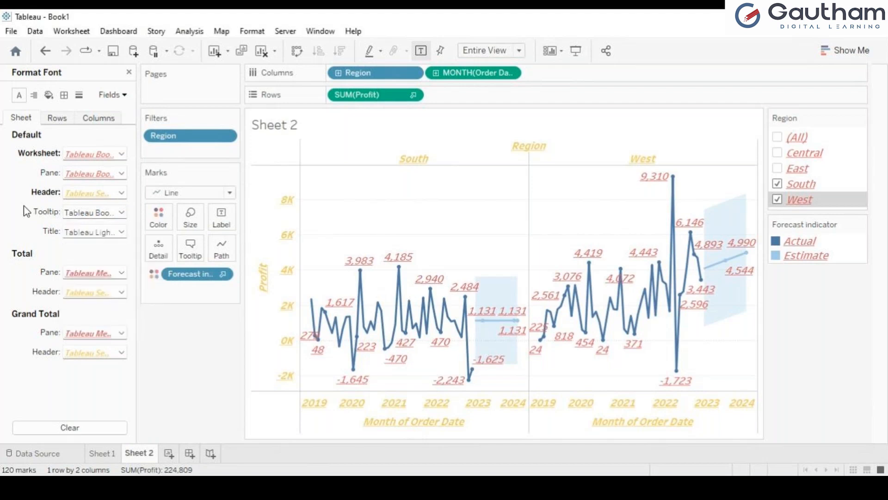
click(122, 234)
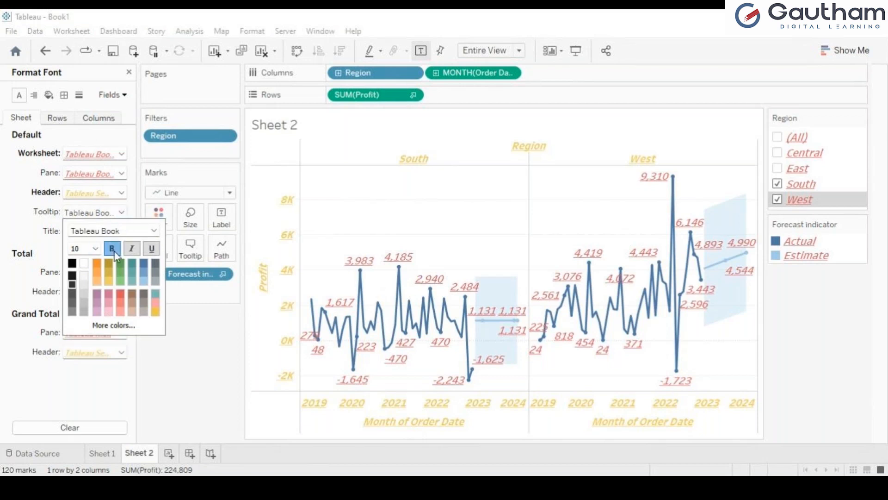
click(114, 250)
click(134, 252)
click(152, 252)
click(177, 333)
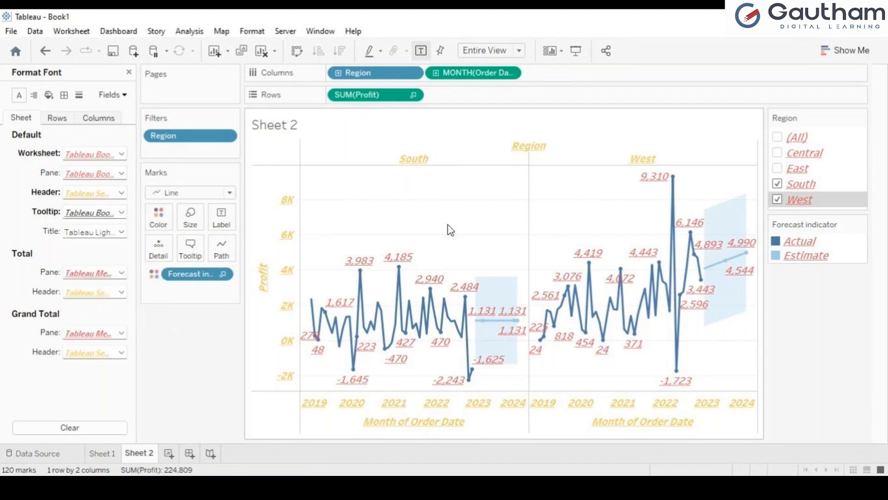
mouse_move(437, 283)
mouse_move(580, 263)
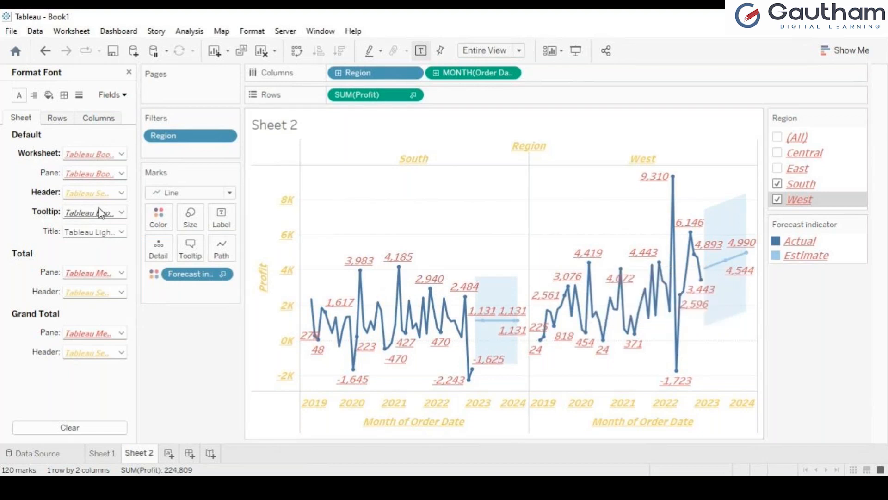
Remove bold and underline from the tooltip text so it stays italic only
click(122, 212)
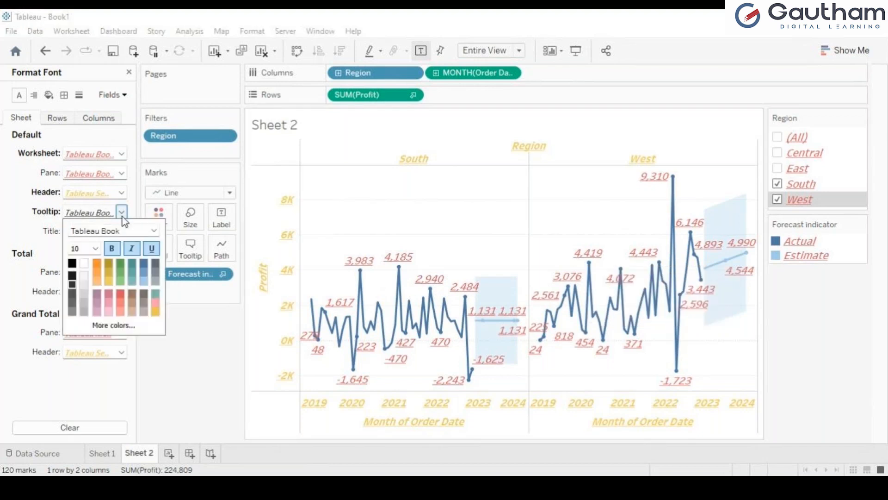
click(113, 250)
click(147, 249)
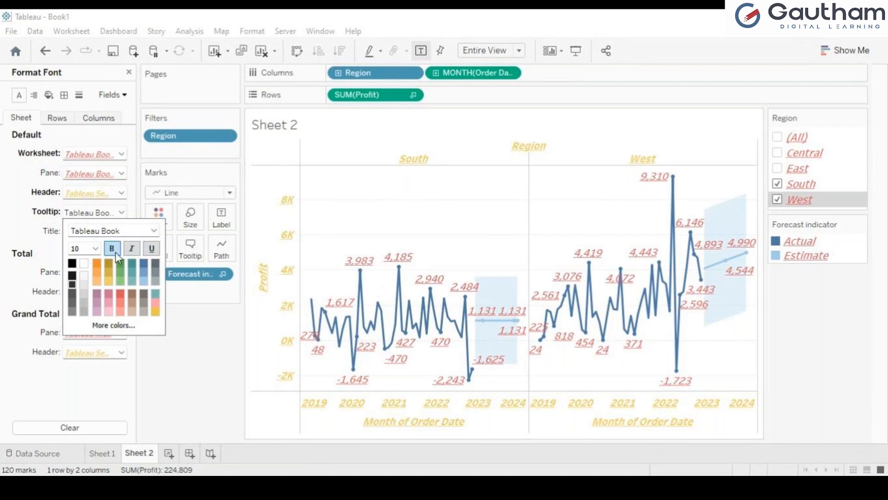
click(206, 324)
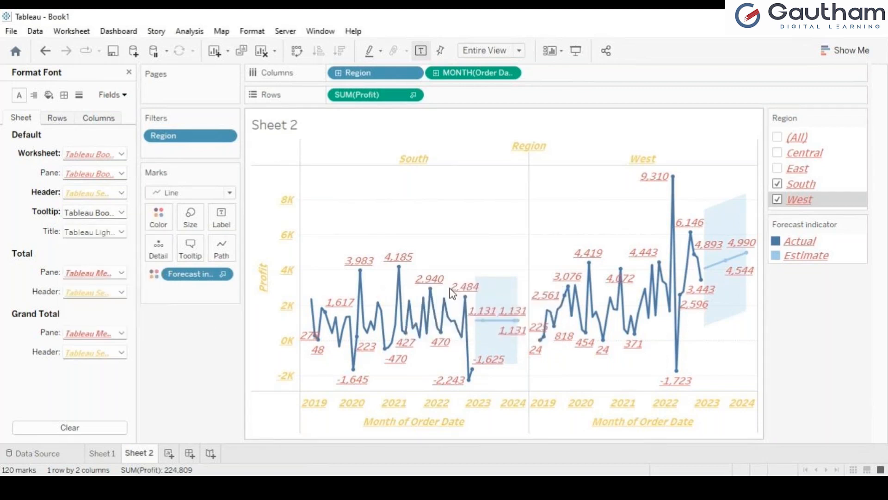
mouse_move(572, 278)
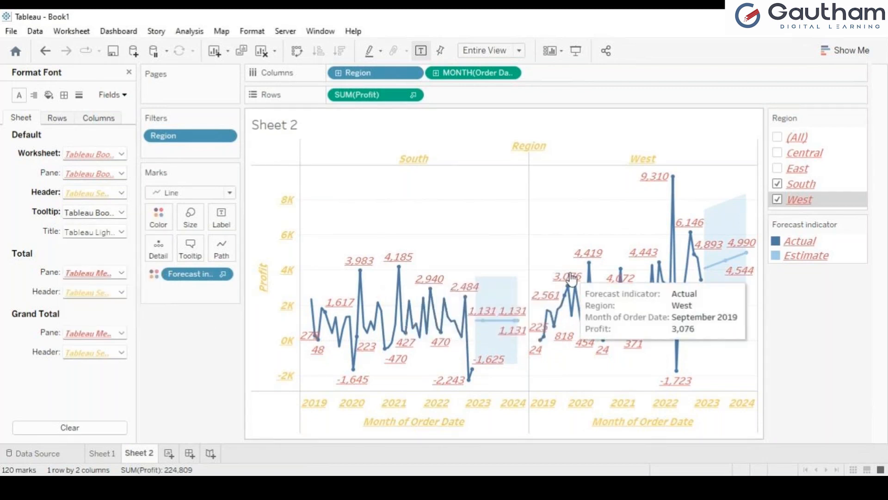
click(123, 212)
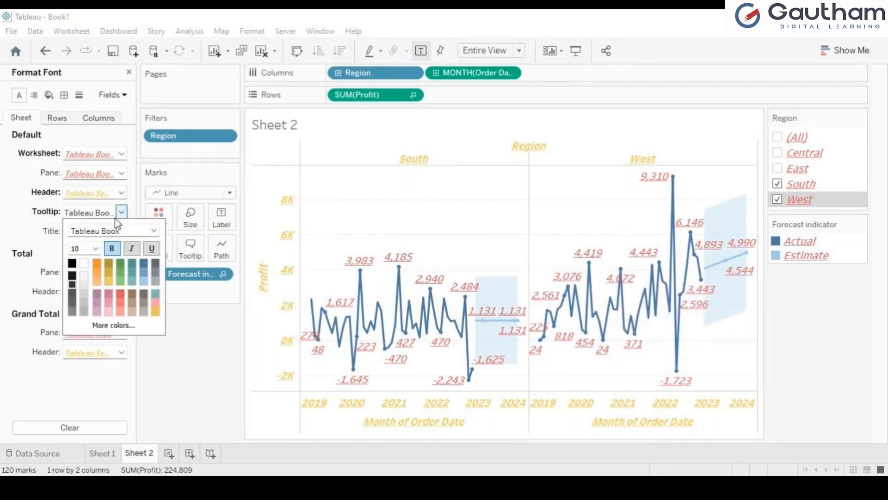
click(131, 248)
click(225, 329)
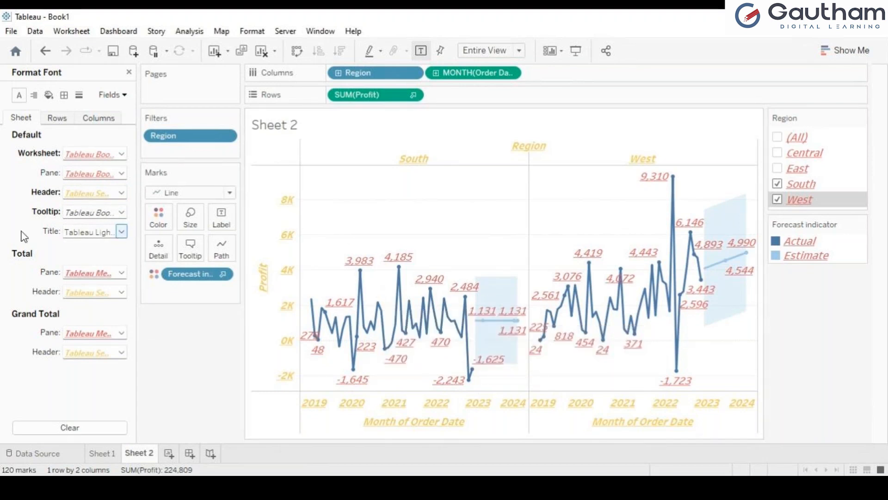
click(35, 94)
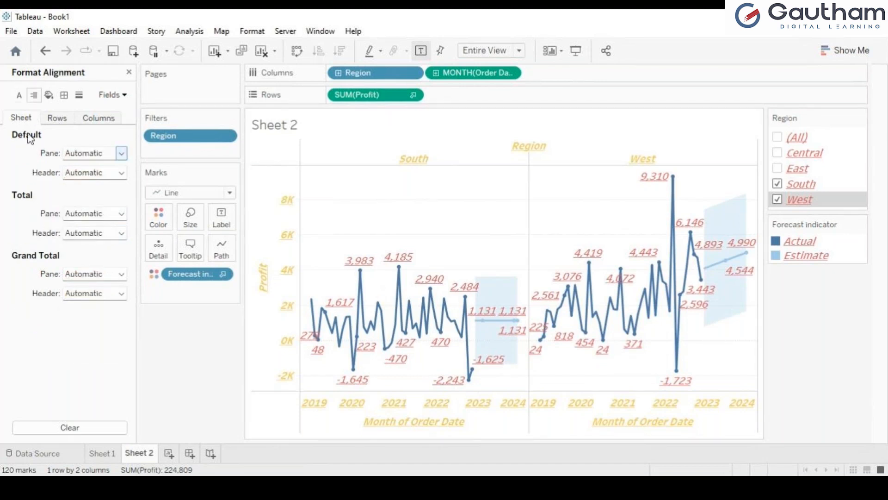
Try centred alignment and horizontal and vertical text direction for the default headers
click(121, 173)
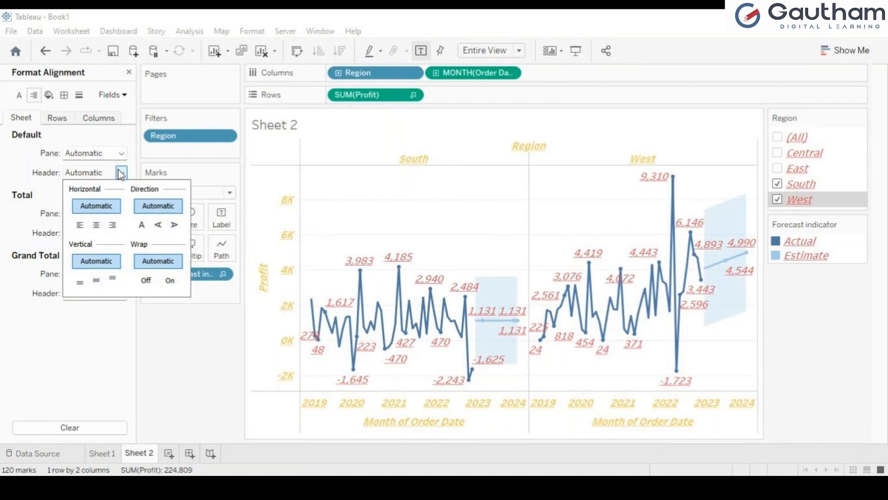
click(96, 225)
click(157, 229)
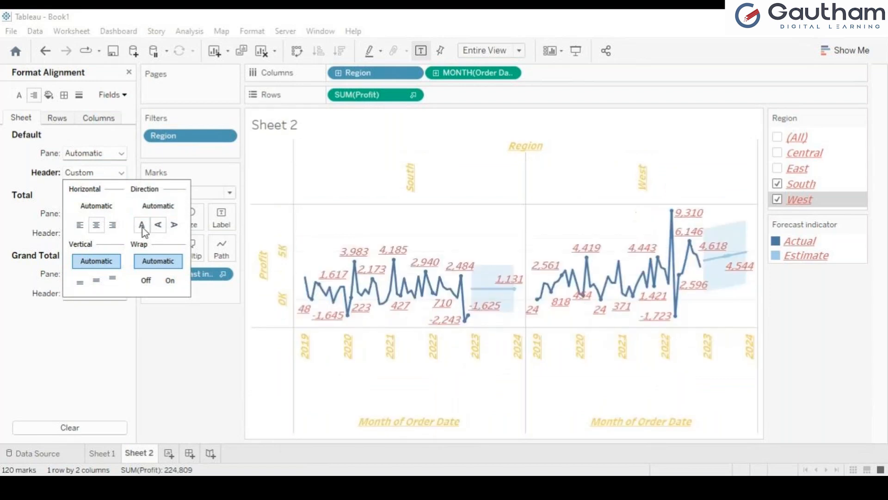
click(142, 227)
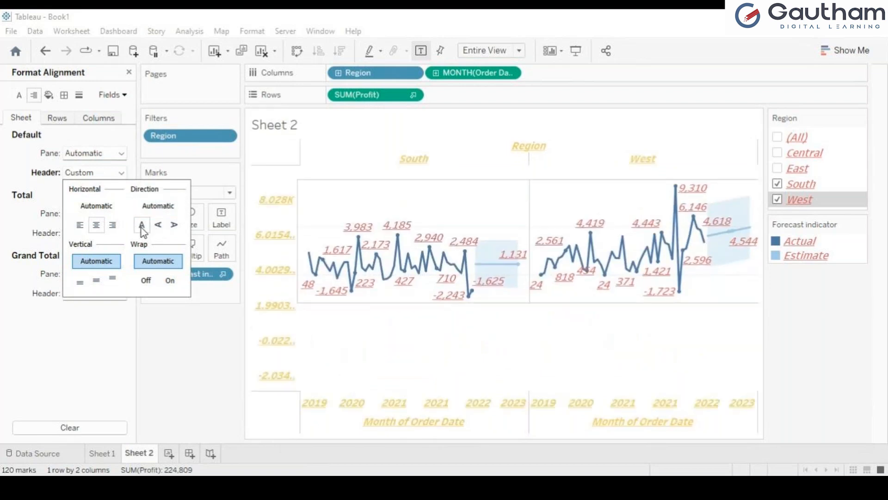
click(175, 229)
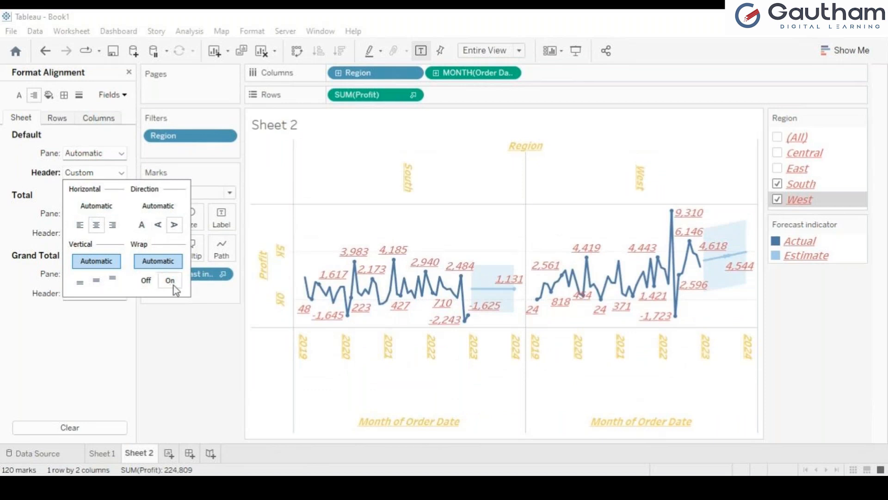
click(119, 180)
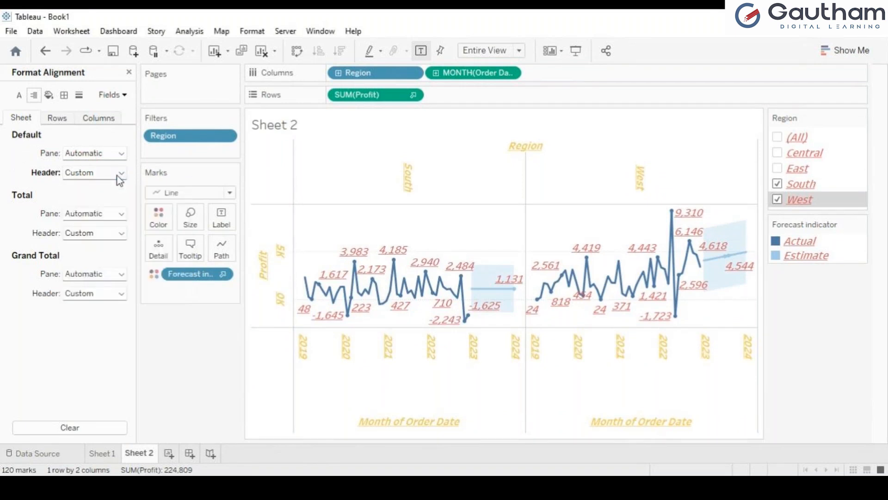
Reset the header horizontal alignment and text direction to Automatic
click(117, 175)
click(103, 208)
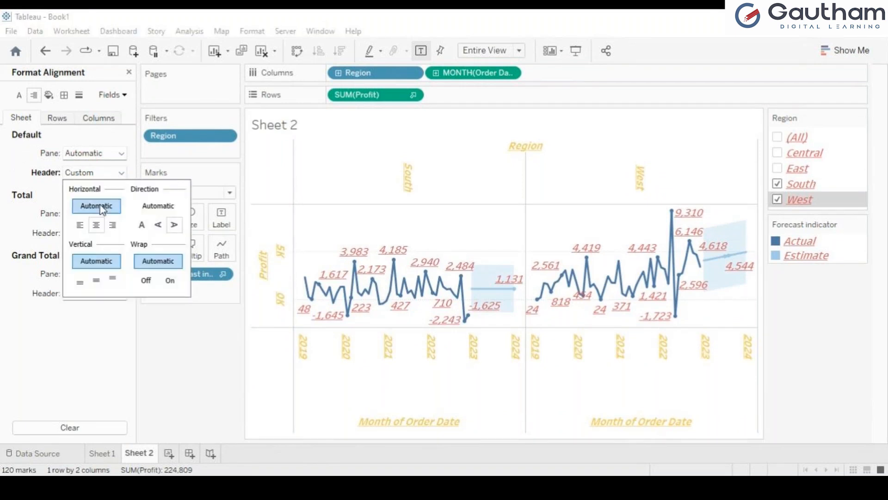
click(102, 209)
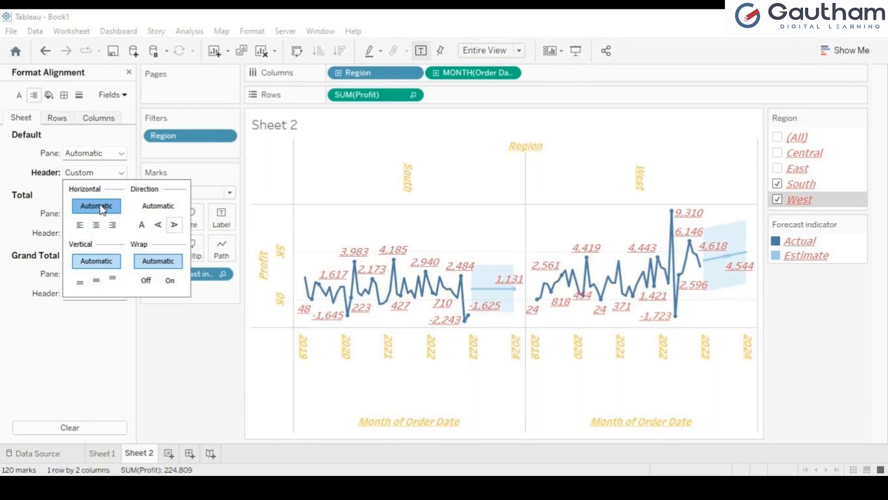
click(153, 209)
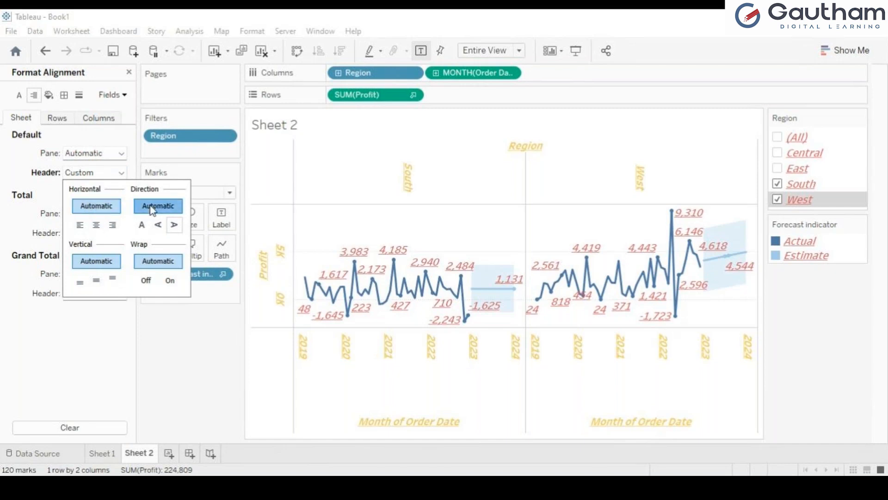
click(42, 355)
click(122, 173)
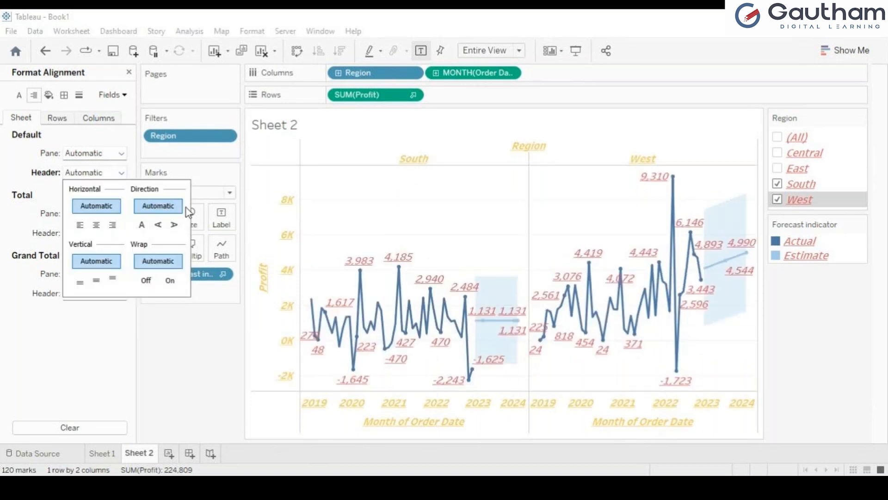
click(141, 225)
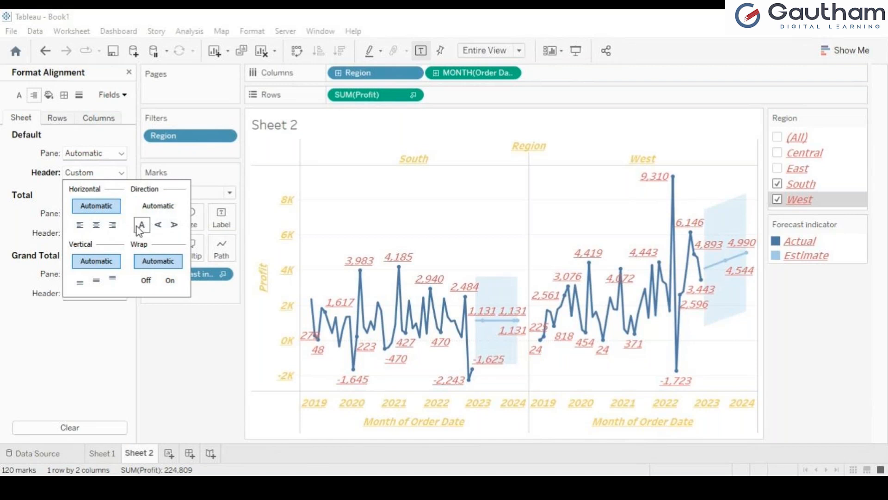
click(170, 211)
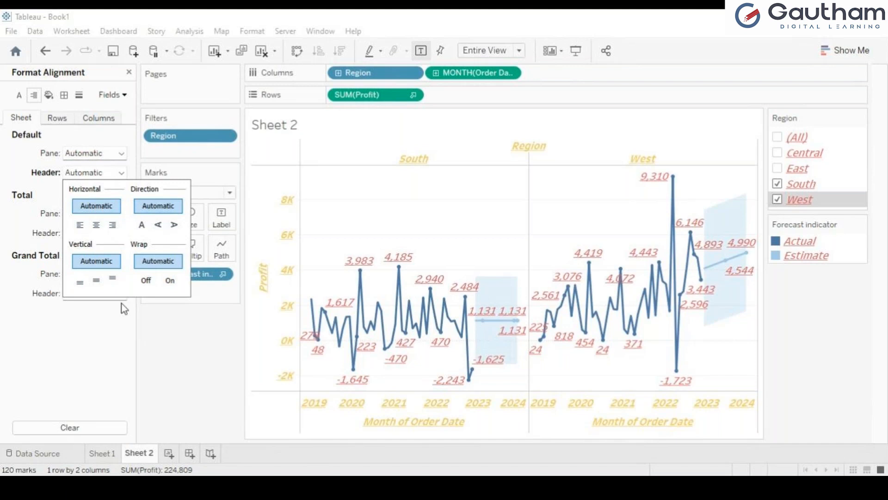
click(96, 334)
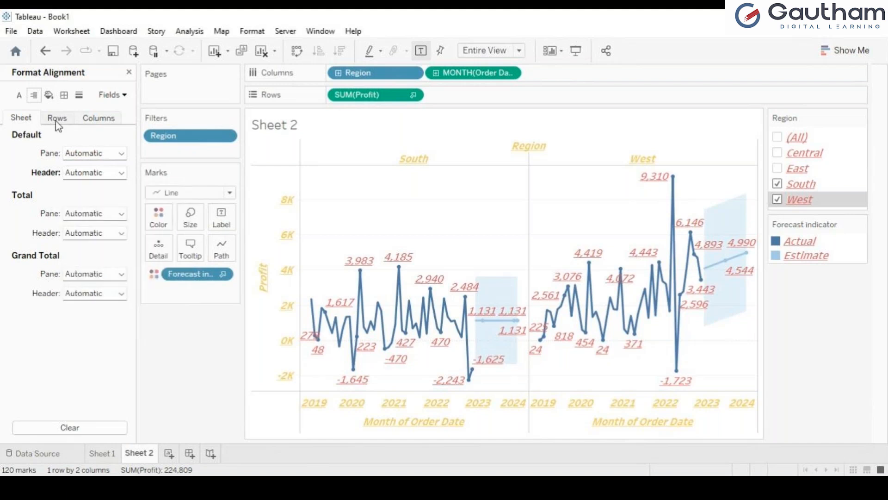
click(48, 95)
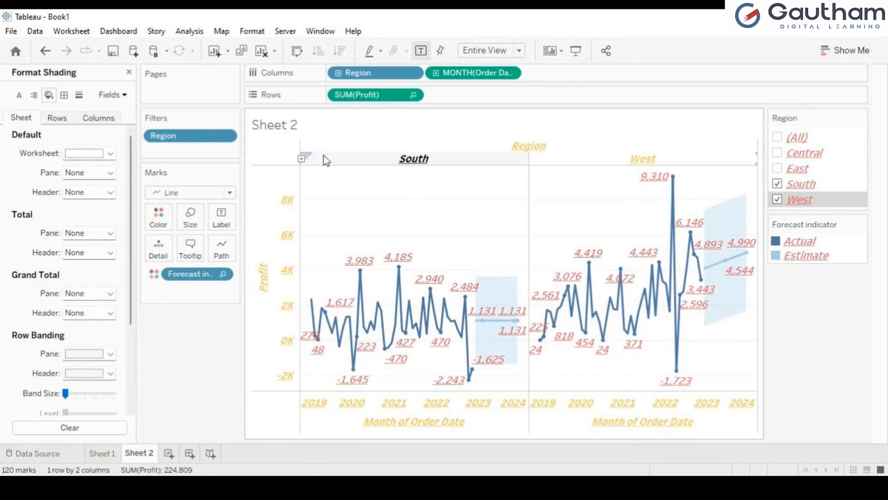
Give the worksheet a light peach background
click(110, 154)
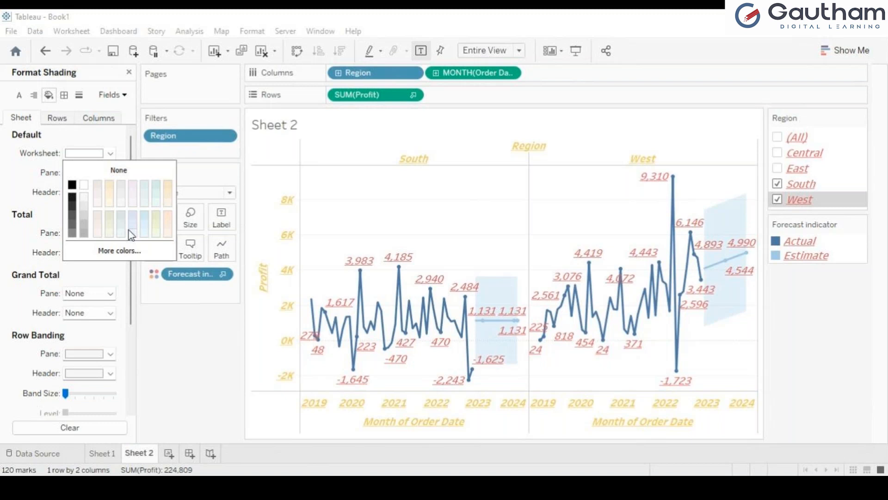
click(168, 218)
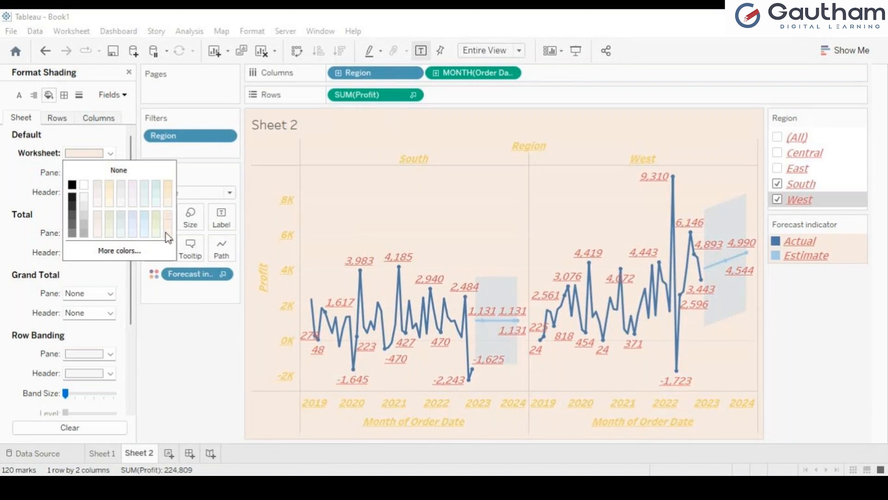
click(168, 357)
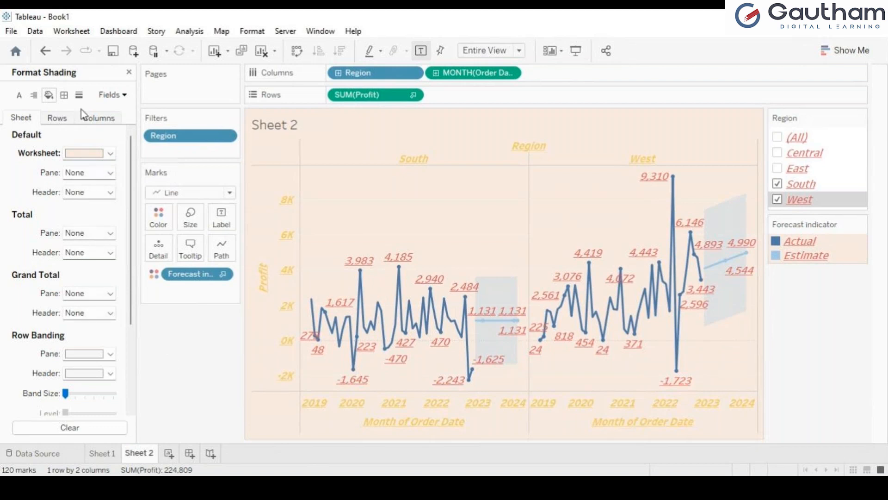
Fill the default panes light blue-green, leaving header shading at None
click(111, 173)
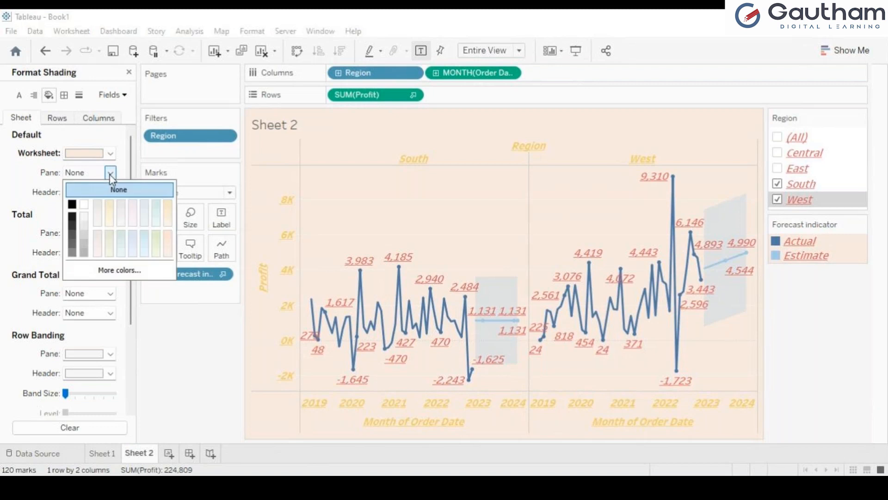
click(156, 208)
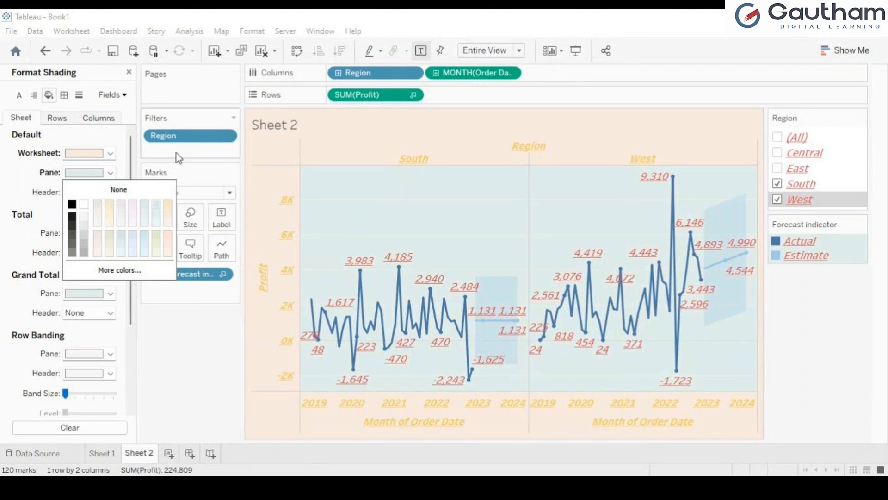
click(28, 165)
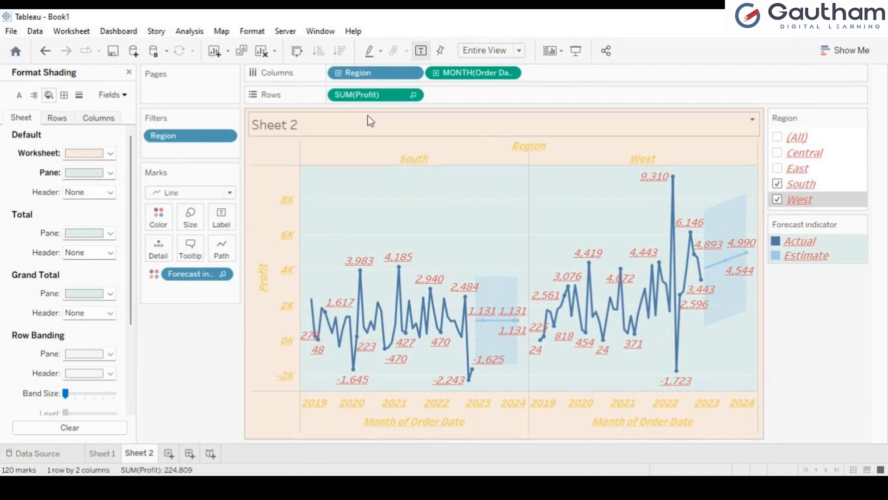
click(110, 192)
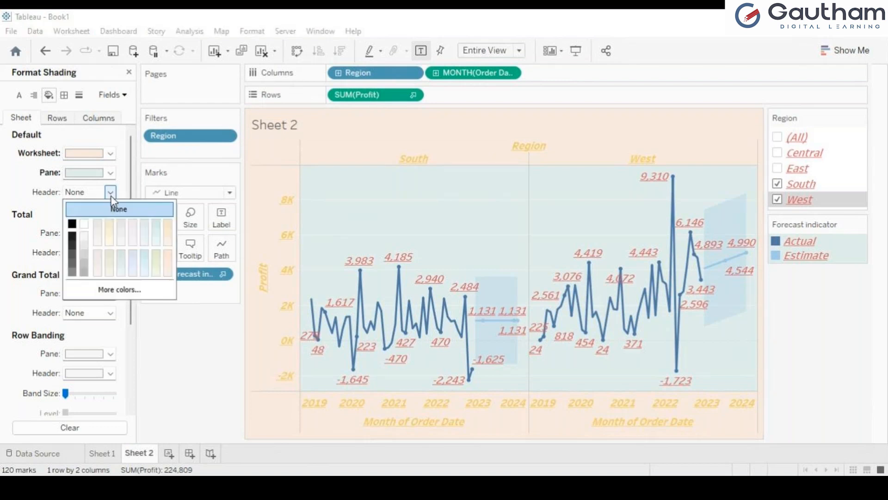
click(13, 203)
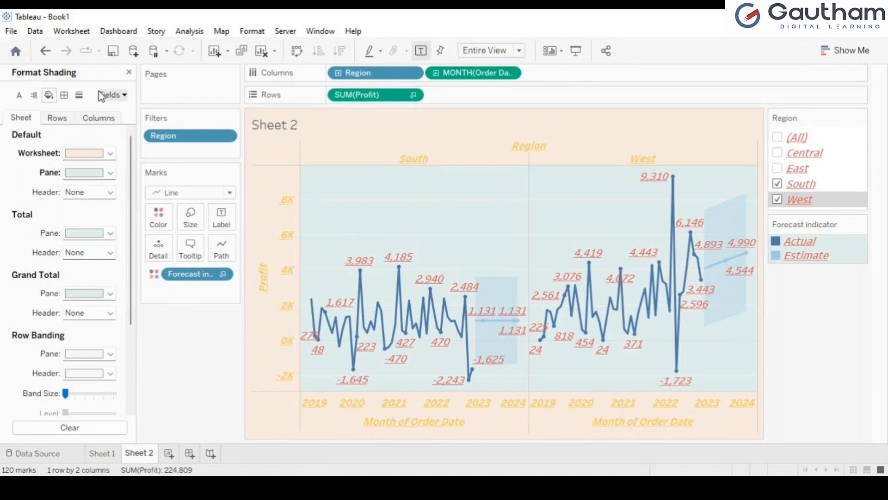
Look over Sheet 2's cell, row and column border settings, then move to line formatting
click(64, 95)
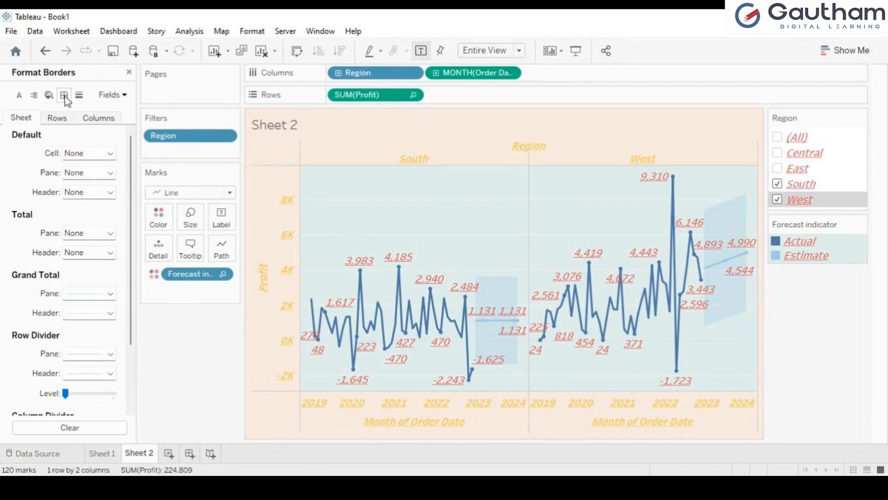
click(110, 153)
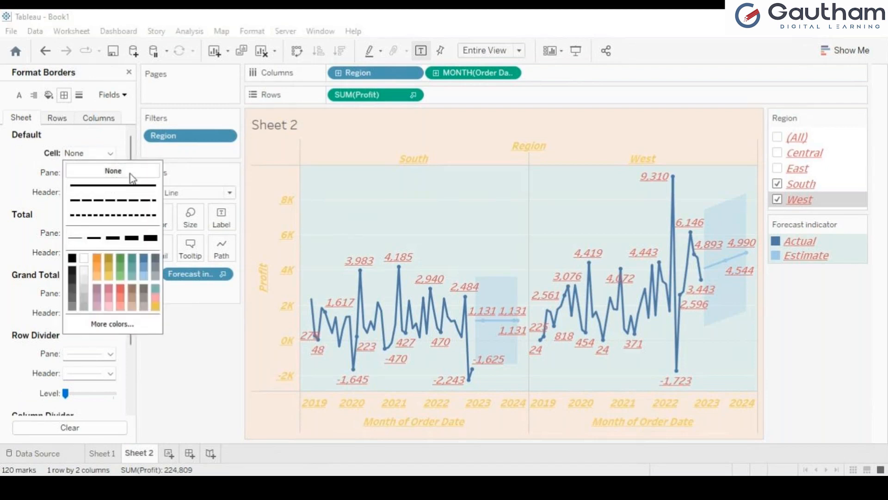
click(193, 343)
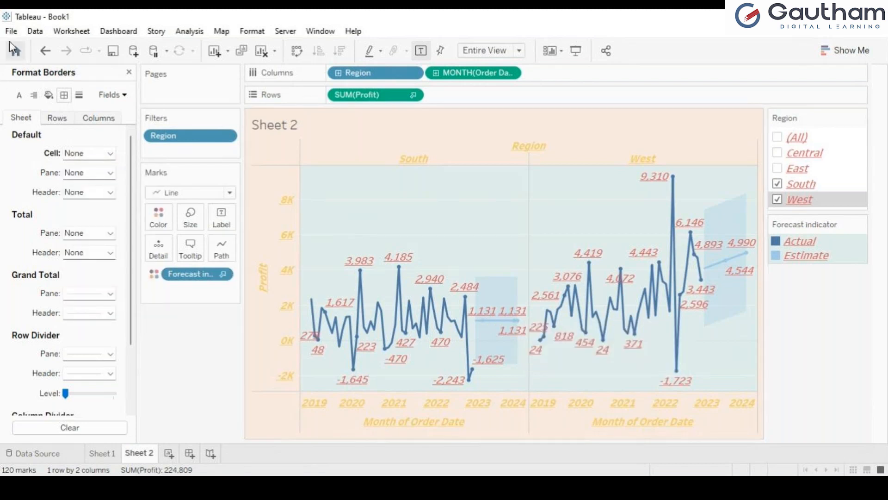
click(65, 118)
click(98, 120)
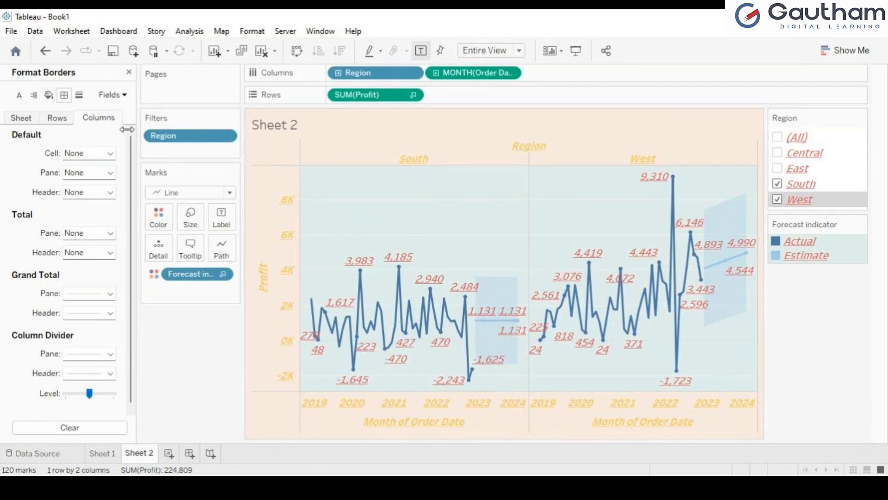
click(79, 95)
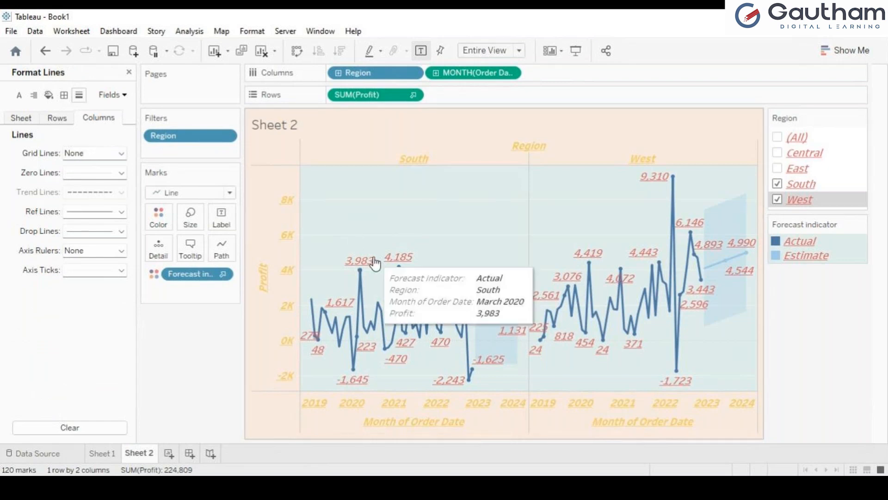
Set the column zero lines and reference lines to None
click(118, 158)
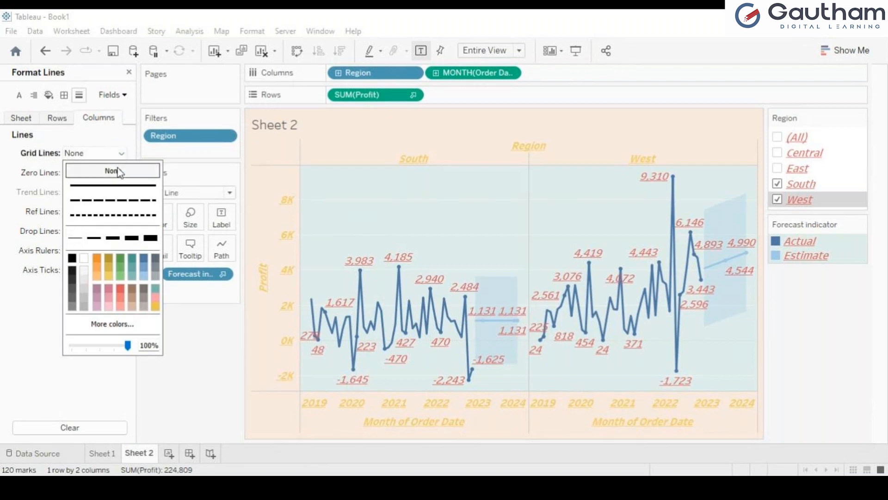
click(210, 383)
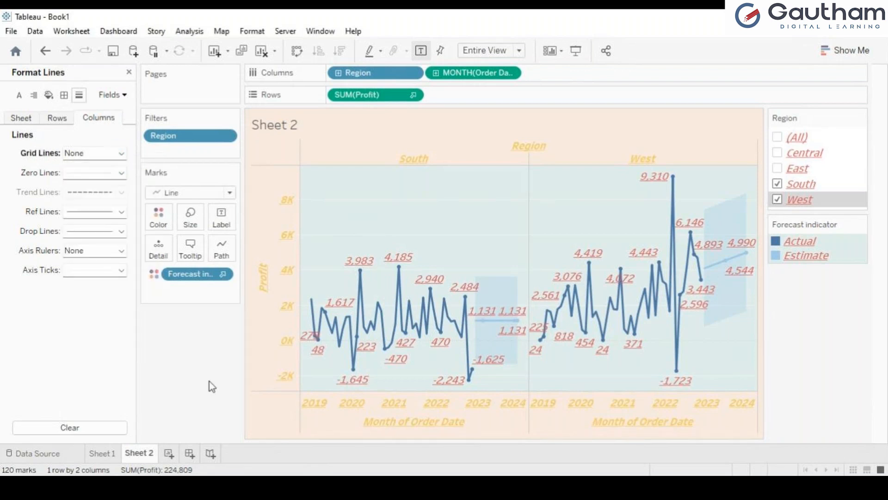
click(120, 174)
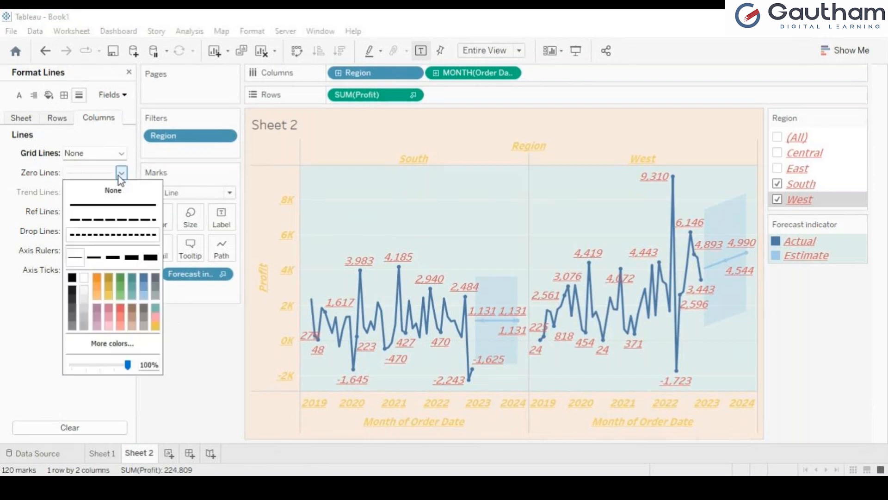
click(113, 190)
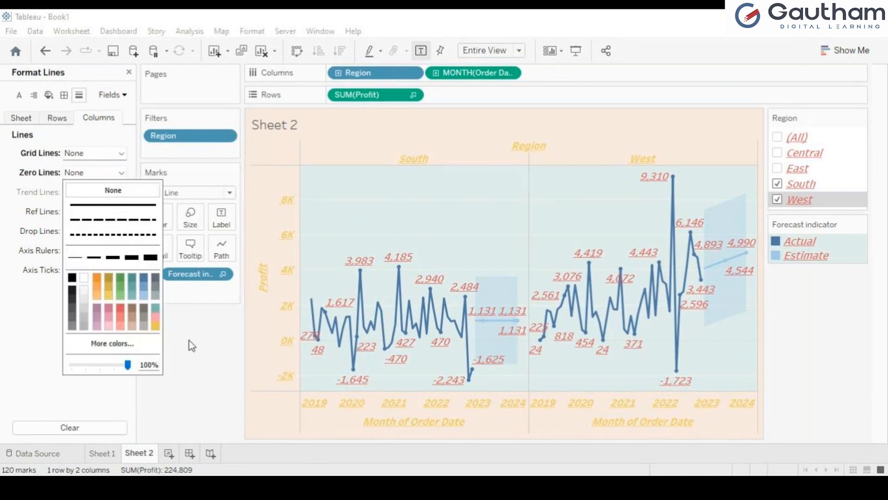
click(189, 341)
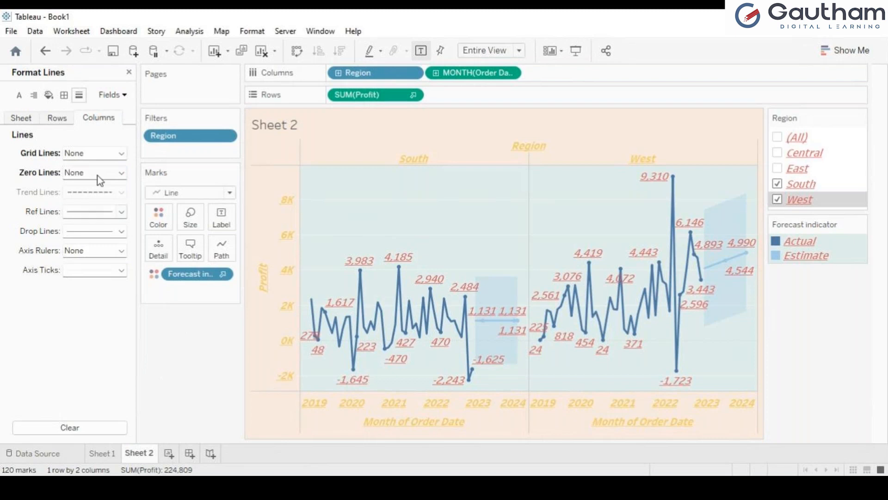
click(118, 211)
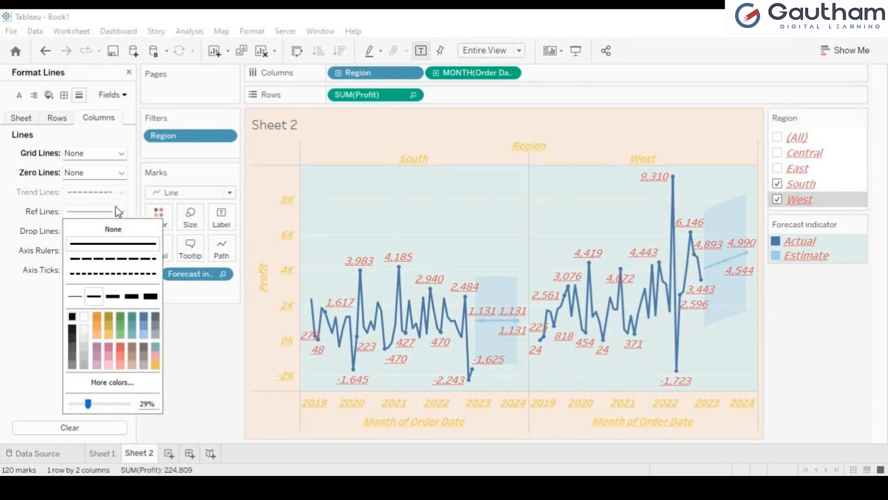
click(118, 235)
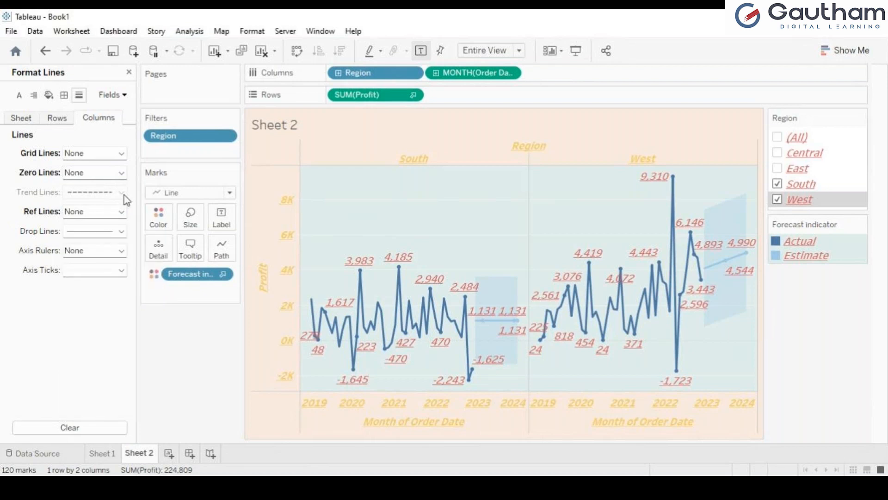
Turn off the column drop lines and axis ticks, then check point values on the chart
click(121, 232)
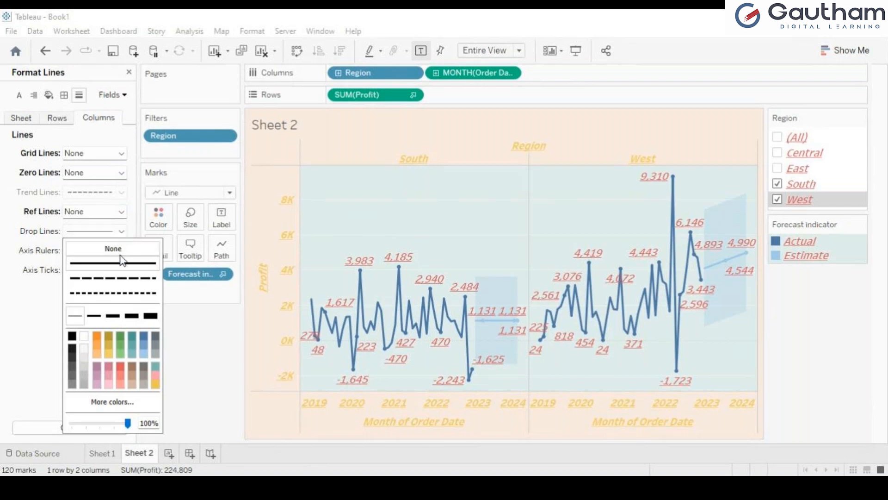
click(128, 248)
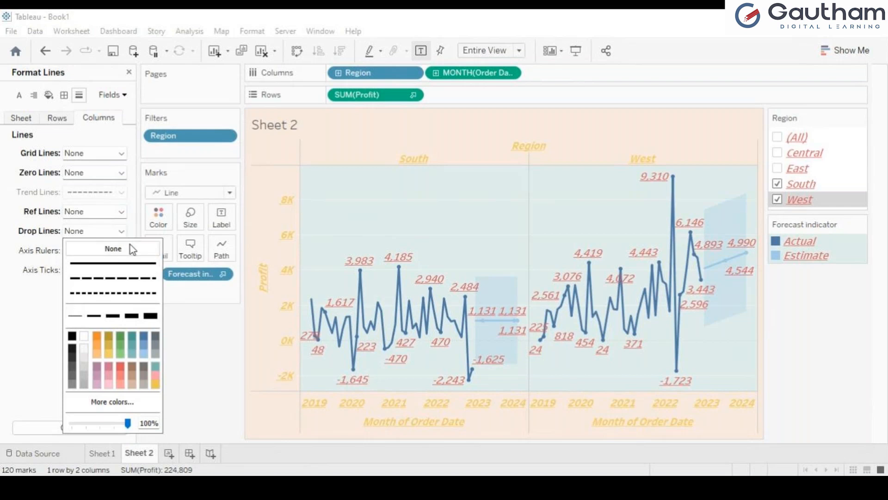
click(201, 351)
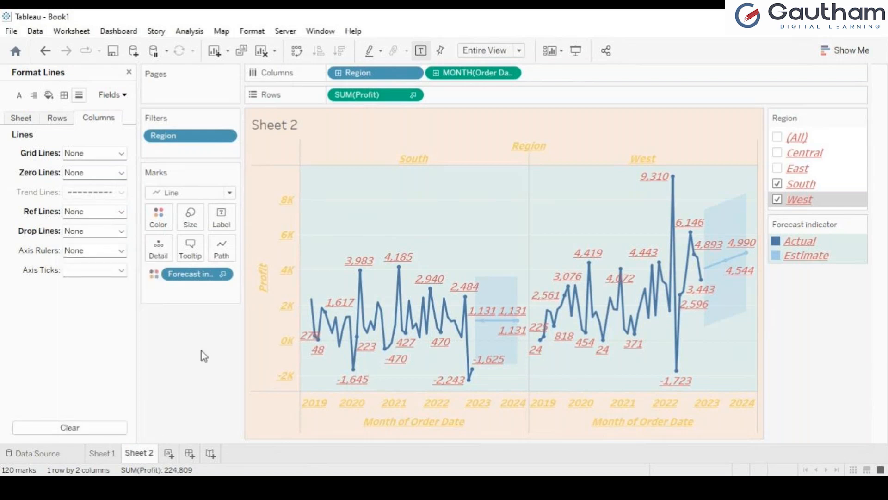
click(121, 271)
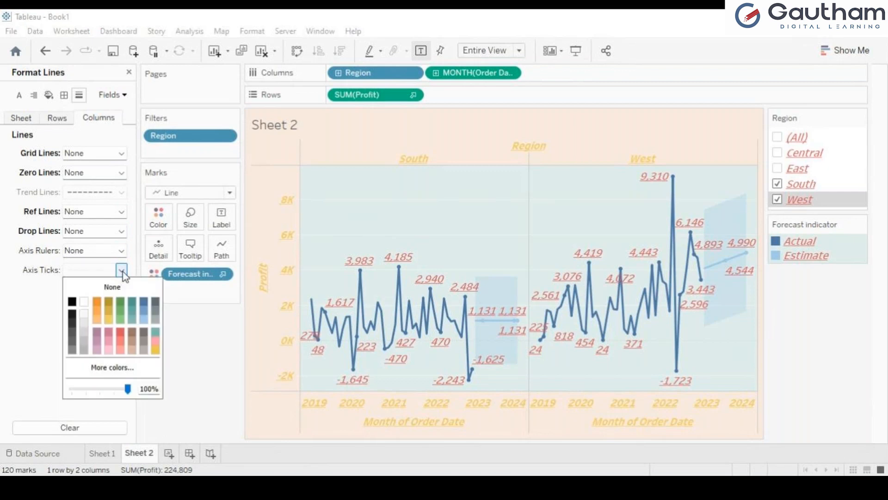
click(121, 287)
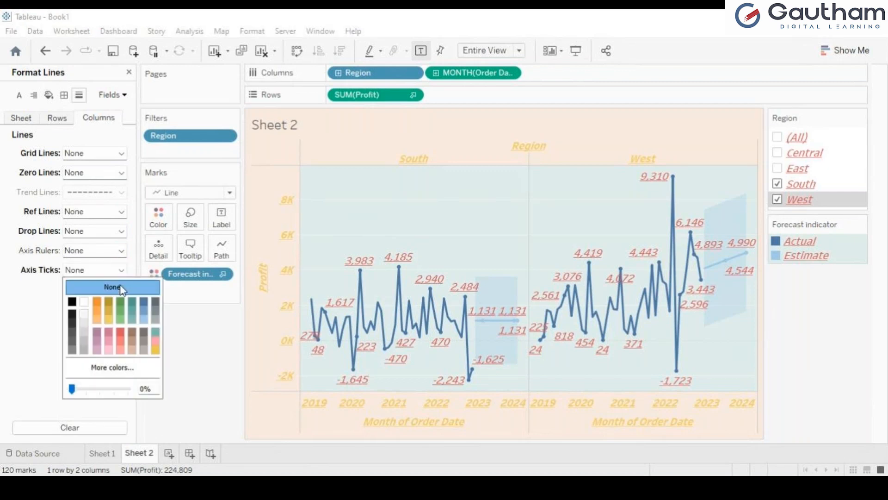
click(217, 363)
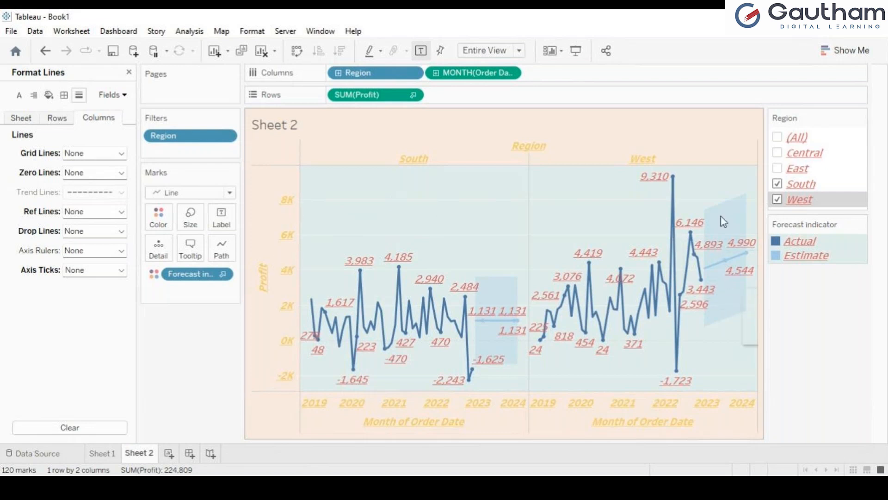
mouse_move(729, 245)
mouse_move(577, 324)
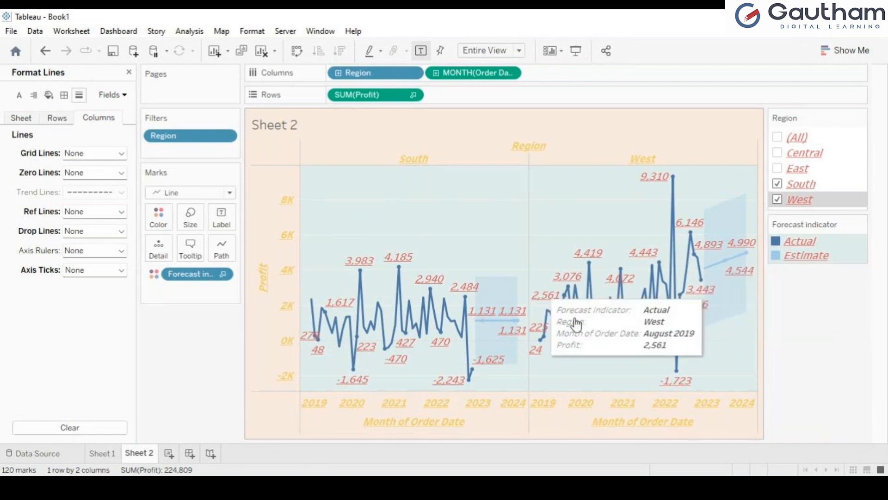
mouse_move(461, 325)
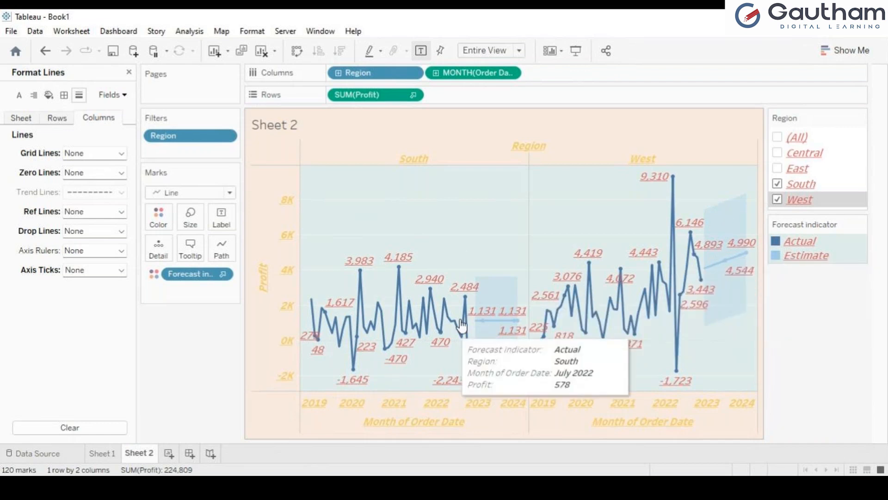
mouse_move(430, 290)
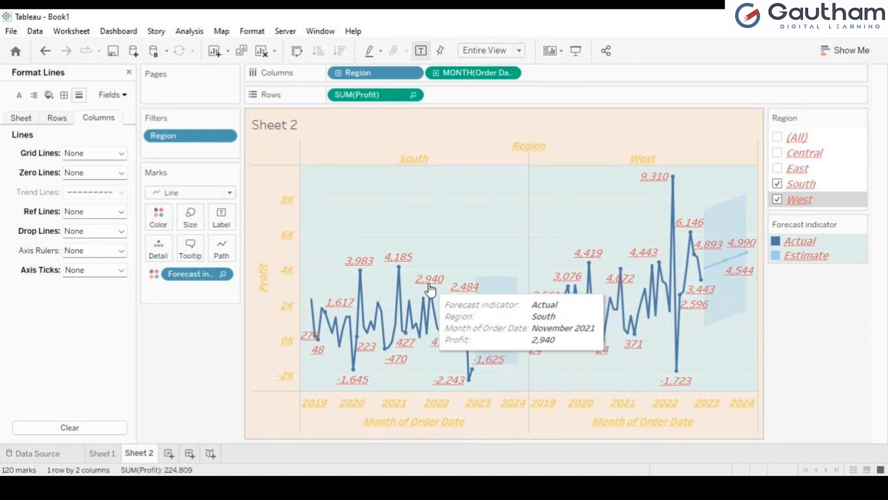
mouse_move(586, 309)
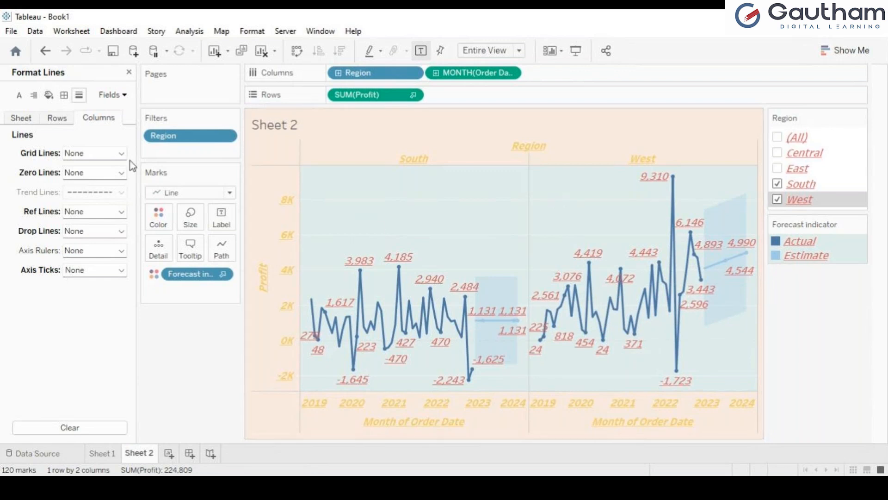
Review the Sheet, Rows and Columns line settings and each Format pane section
click(17, 120)
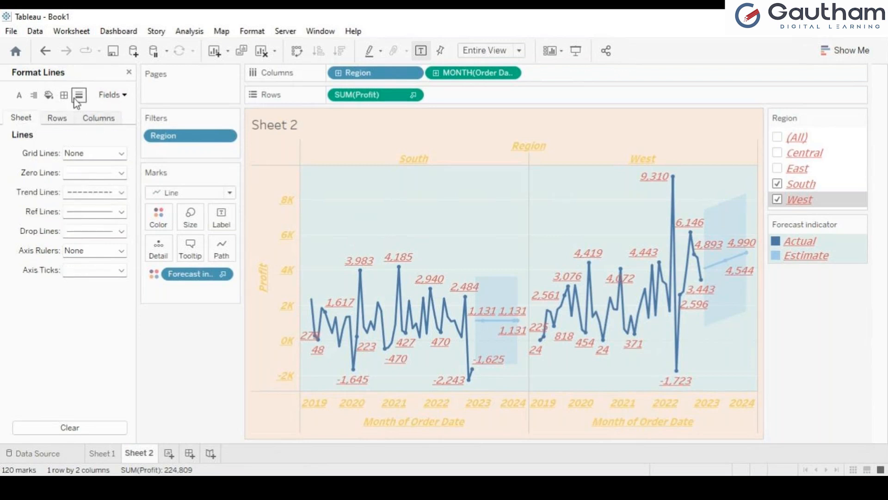
click(58, 118)
click(104, 122)
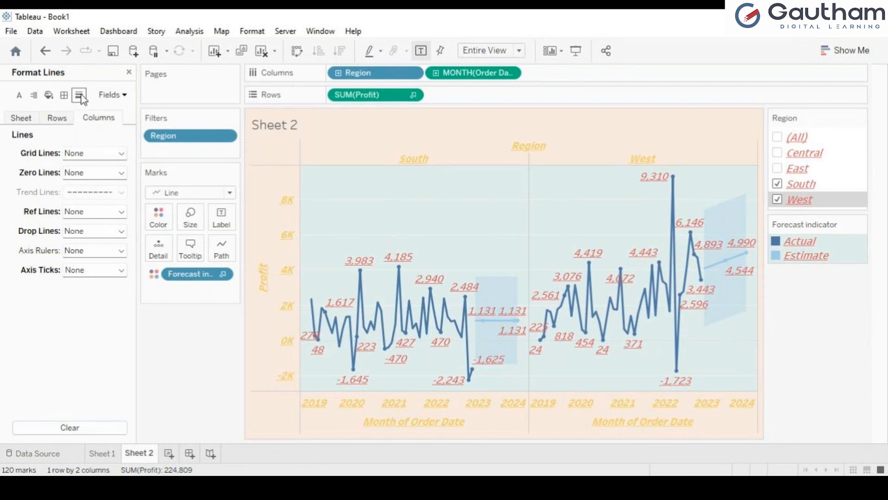
click(14, 99)
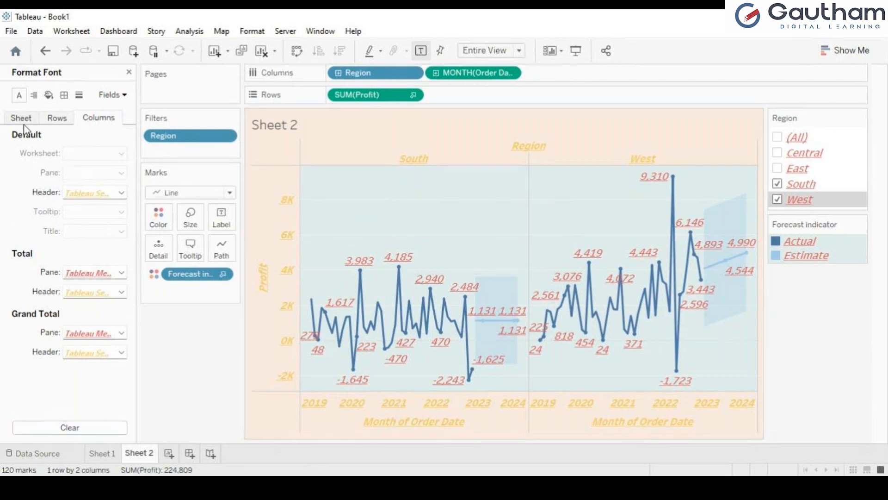
click(63, 96)
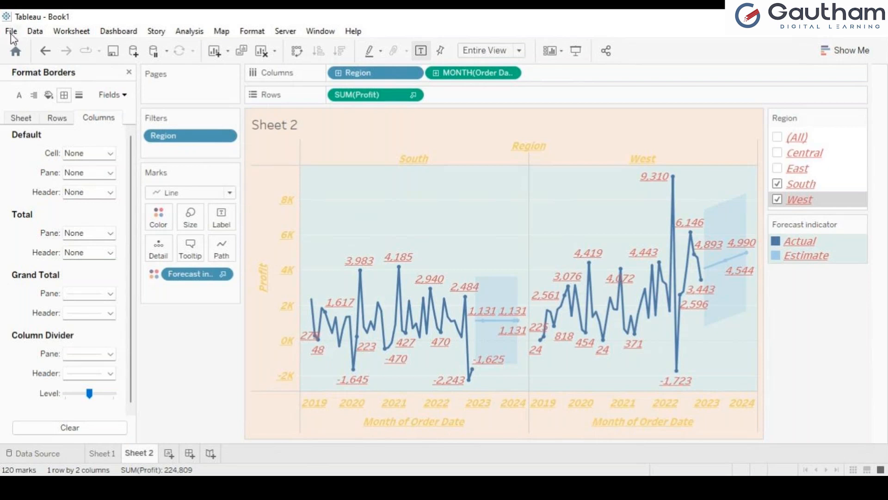
click(19, 96)
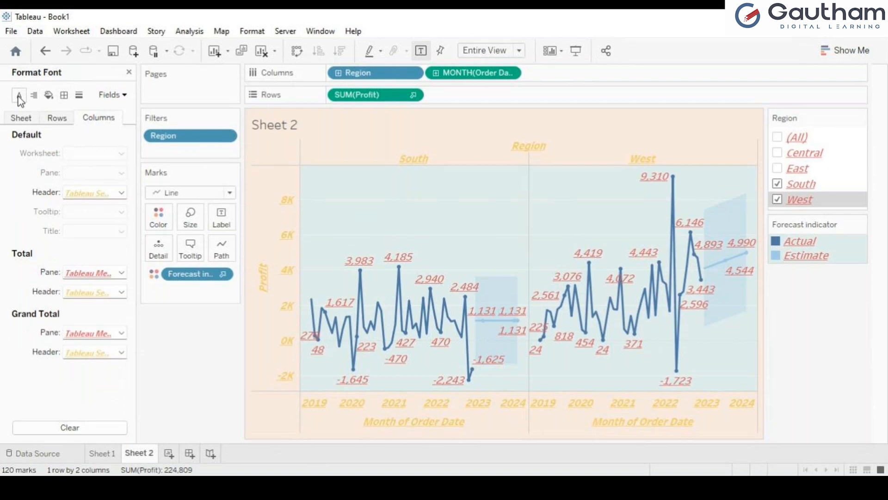
click(33, 95)
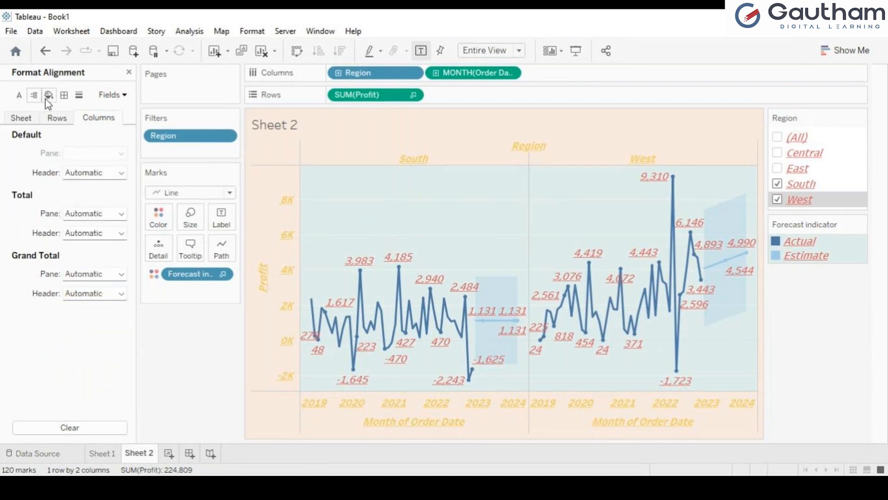
click(48, 96)
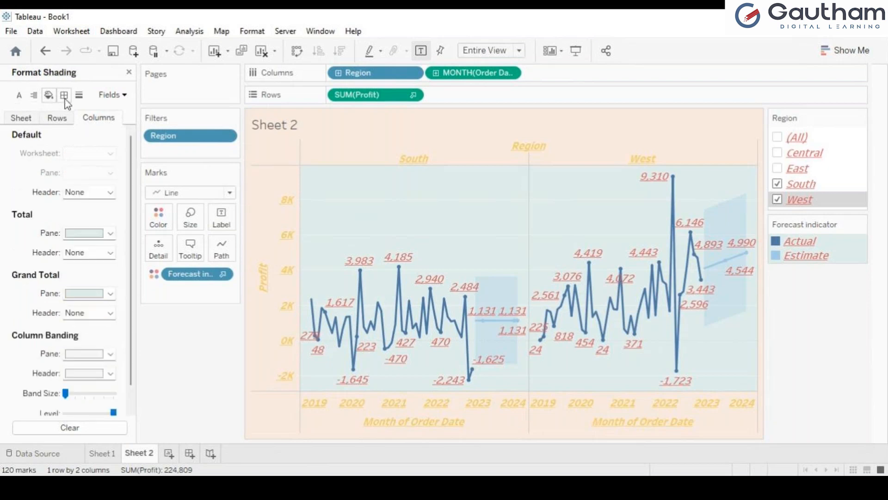
click(65, 98)
click(79, 97)
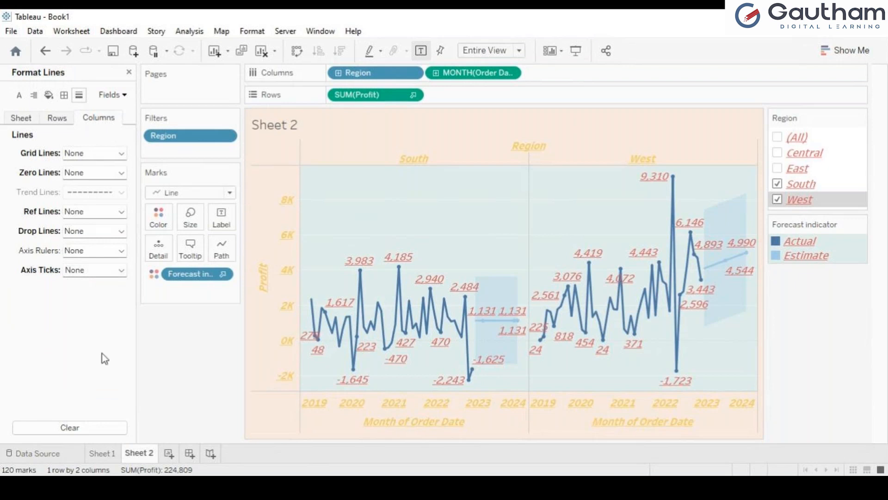
Close line formatting, preview Sheet 2 in Presentation Mode, and return to the Analytics pane
click(129, 73)
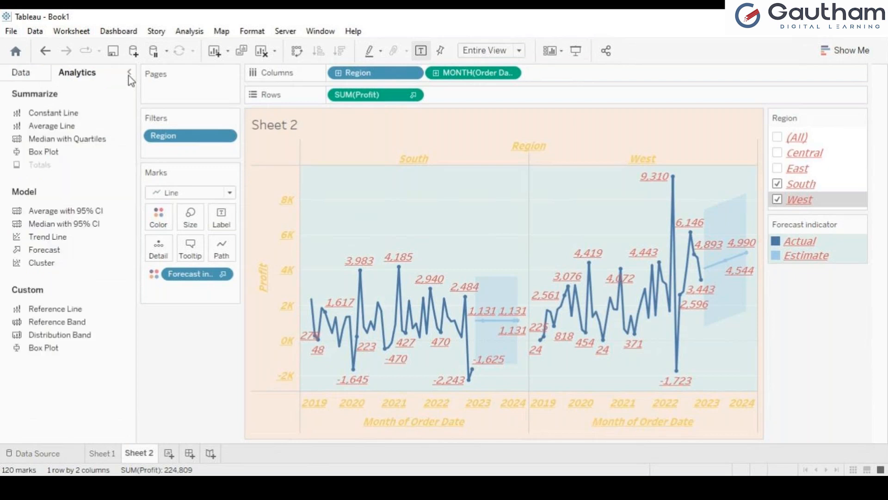
click(43, 80)
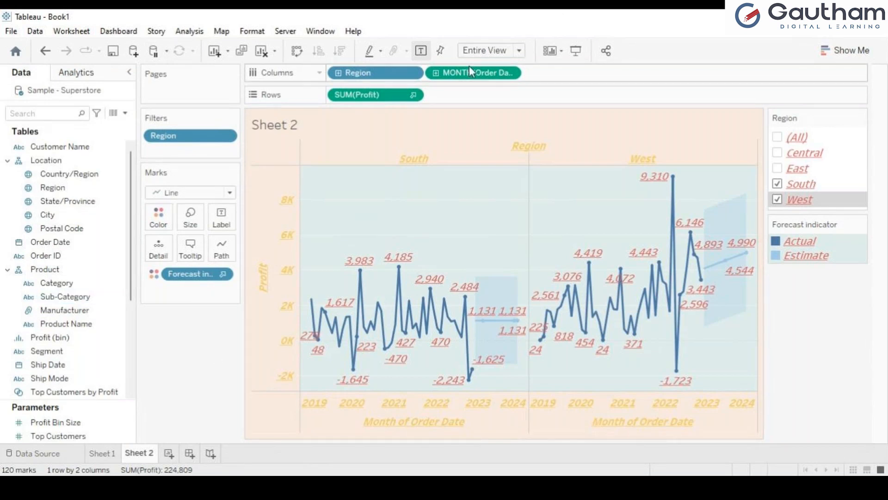
click(574, 46)
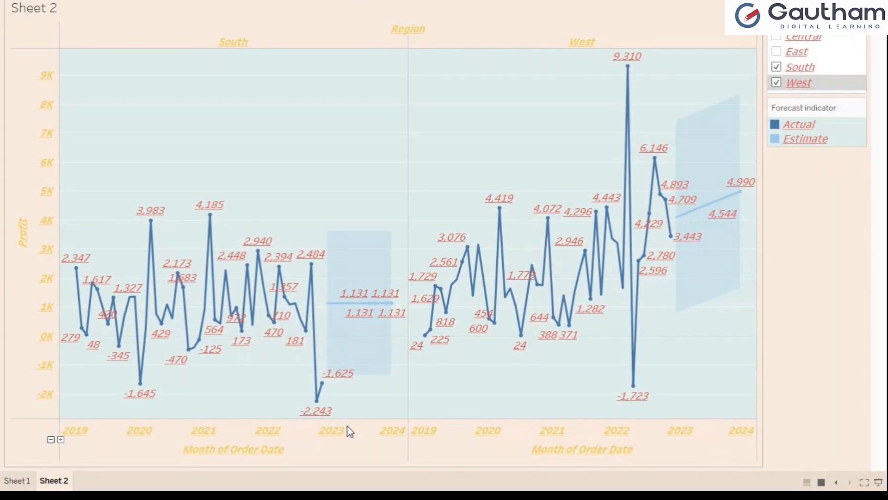
key(Escape)
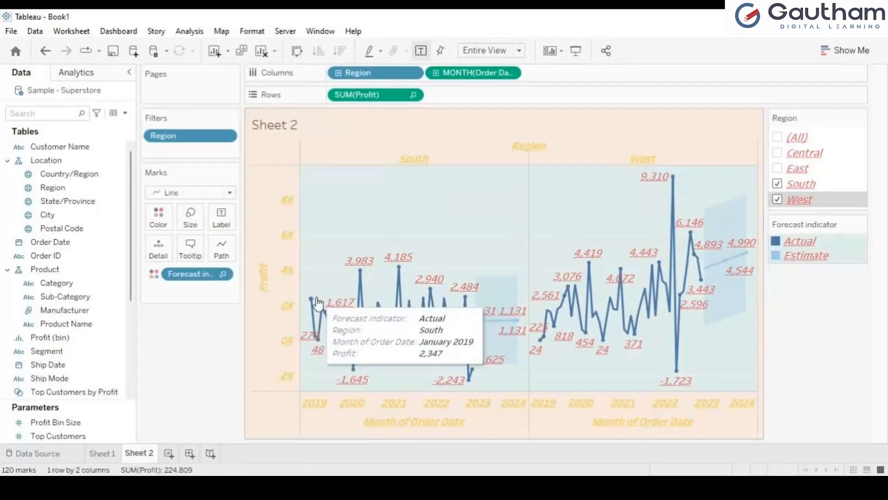
click(77, 73)
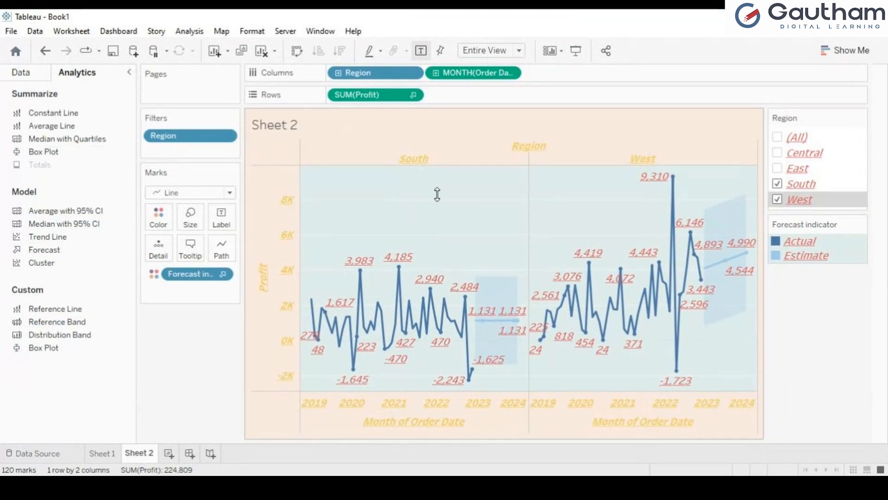
mouse_move(434, 326)
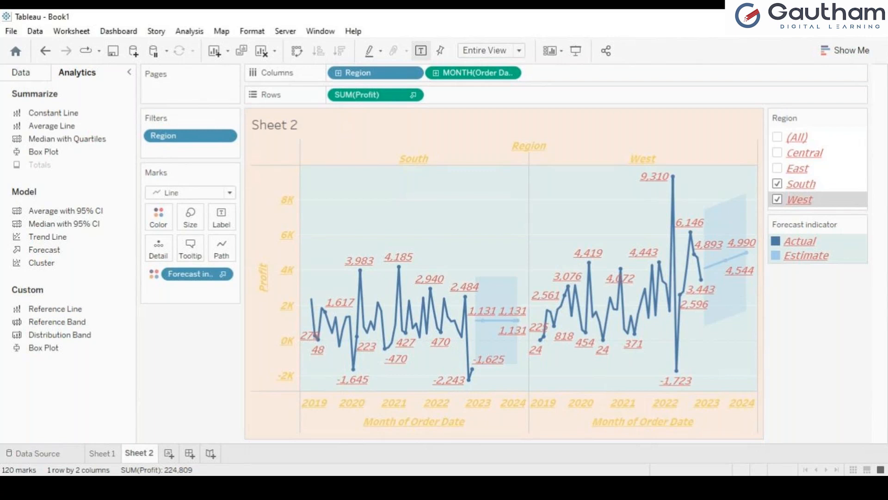
Change Sheet 2 (2)'s mark type from Line to Area, then add a new blank Dashboard 1
click(7, 72)
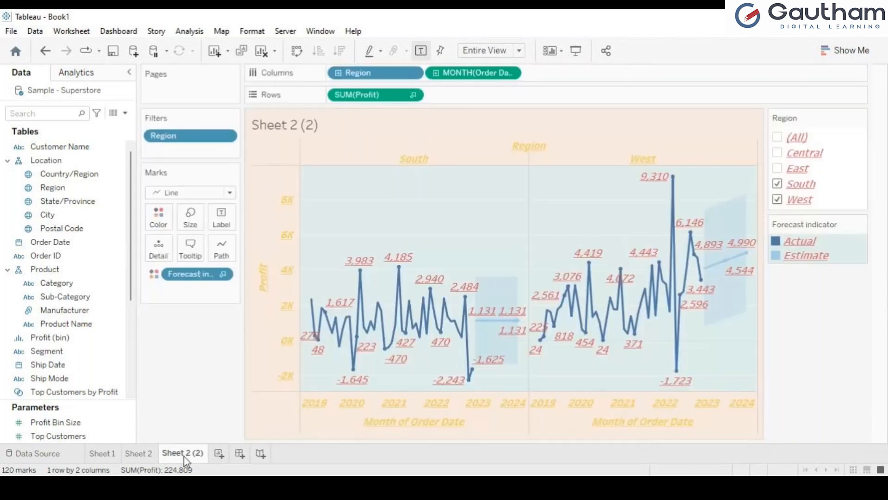
click(230, 192)
click(195, 253)
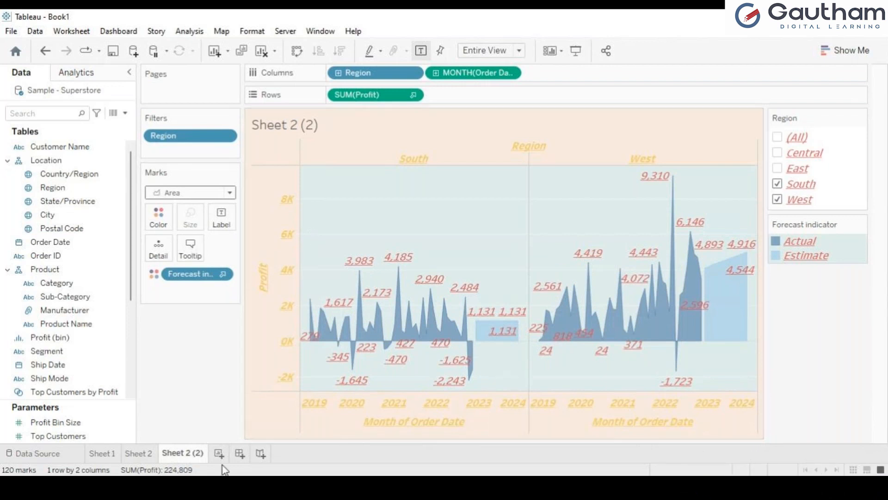
click(239, 454)
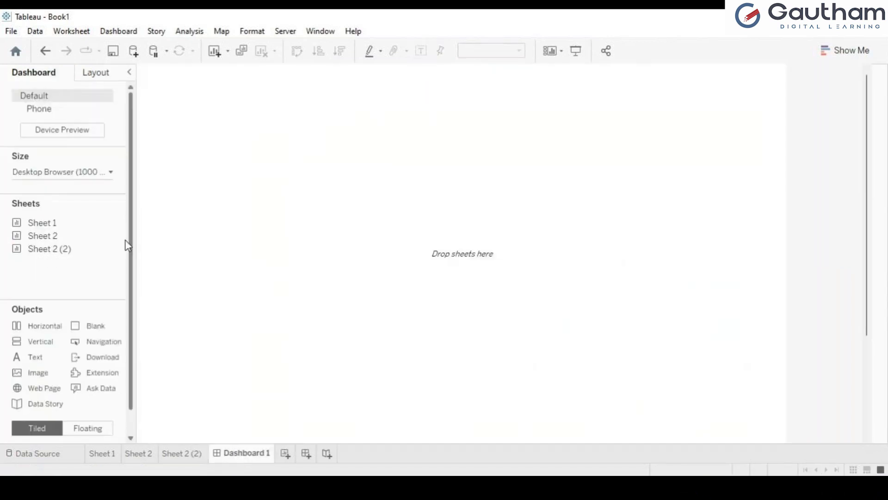
Place Sheet 2 on Dashboard 1 with Sheet 2 (2) stacked below it
drag(37, 236, 259, 174)
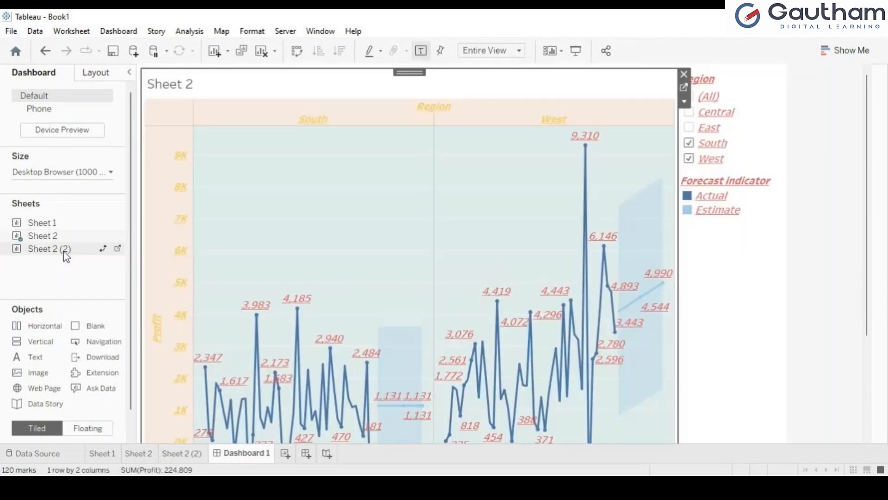
drag(64, 253, 461, 290)
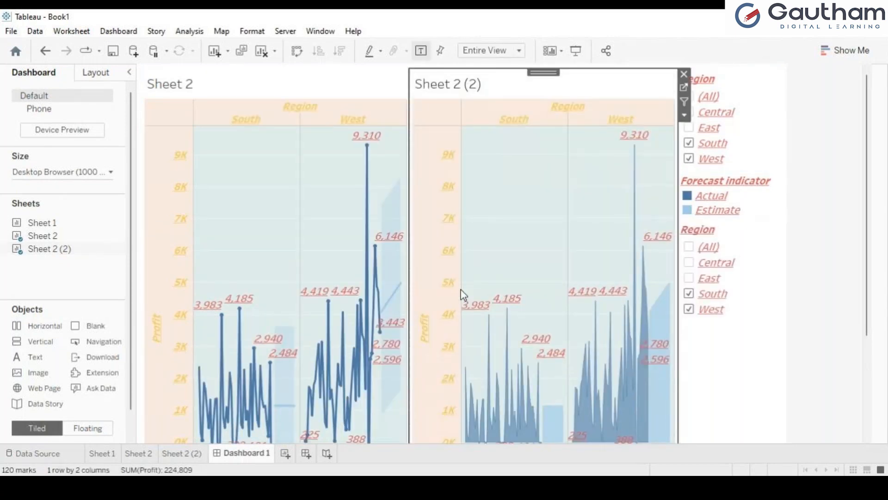
click(684, 75)
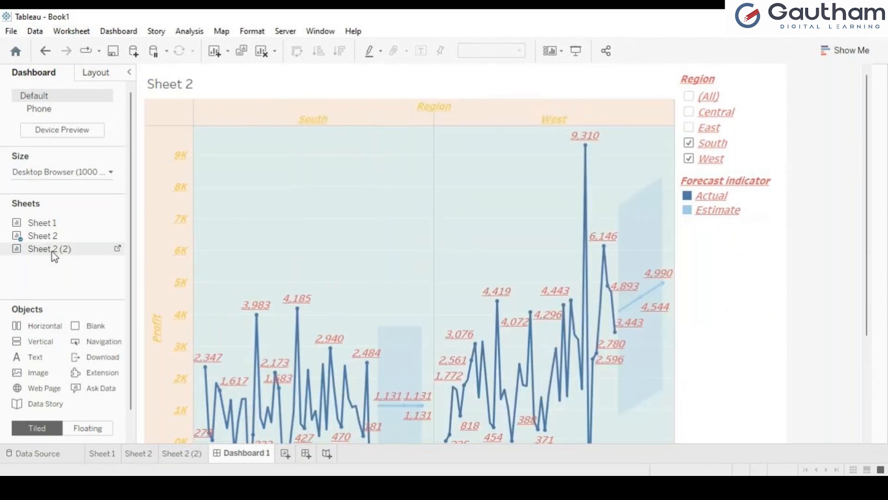
drag(54, 257, 419, 343)
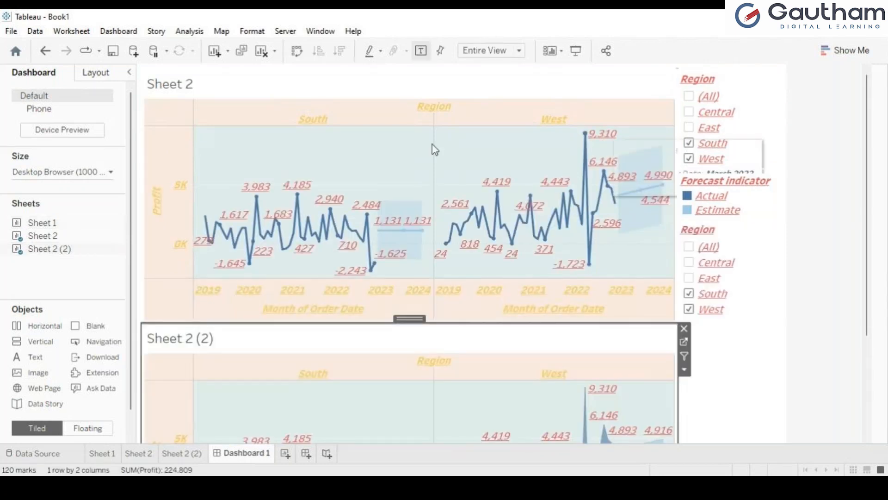
Set the dashboard size to Automatic and preview it in Presentation Mode
click(112, 174)
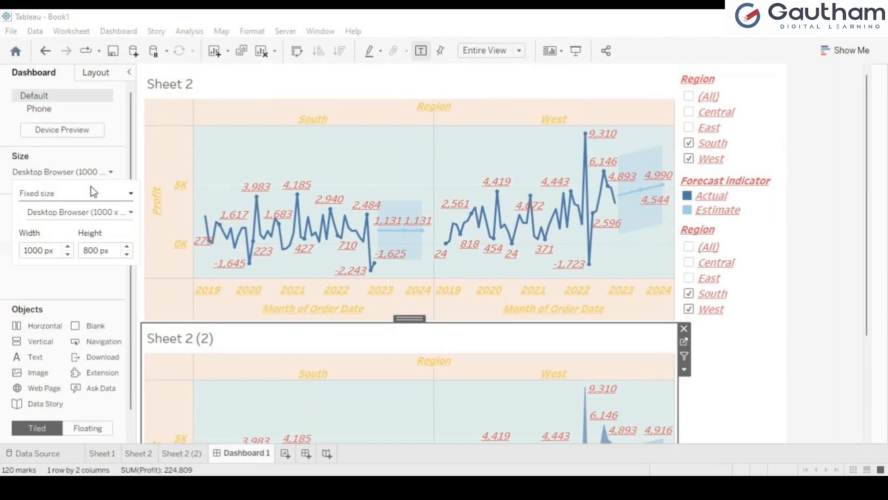
click(82, 216)
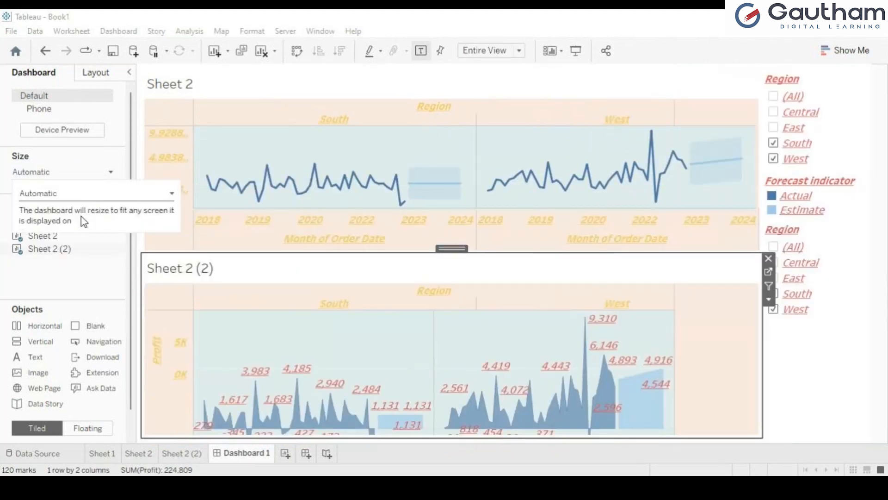
click(791, 391)
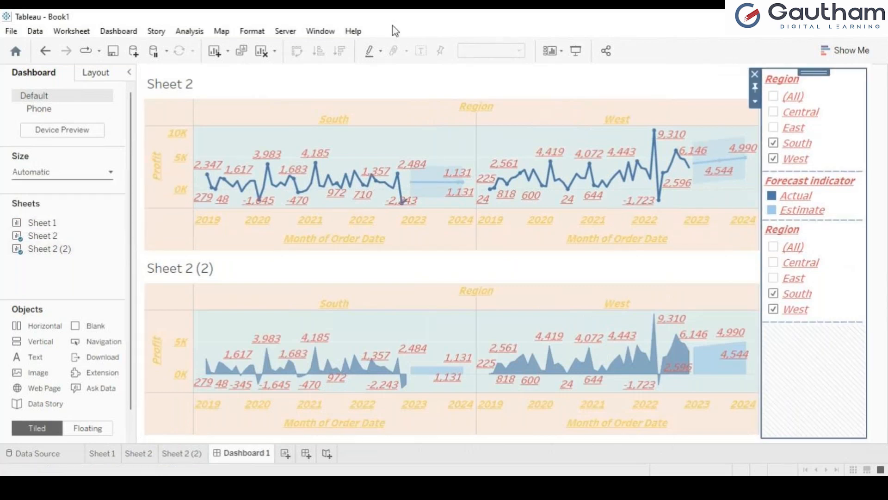
click(581, 52)
On Sheet 2, label only Min/Max marks with scope Pane, showing each region's highest and lowest profit
click(186, 457)
click(150, 457)
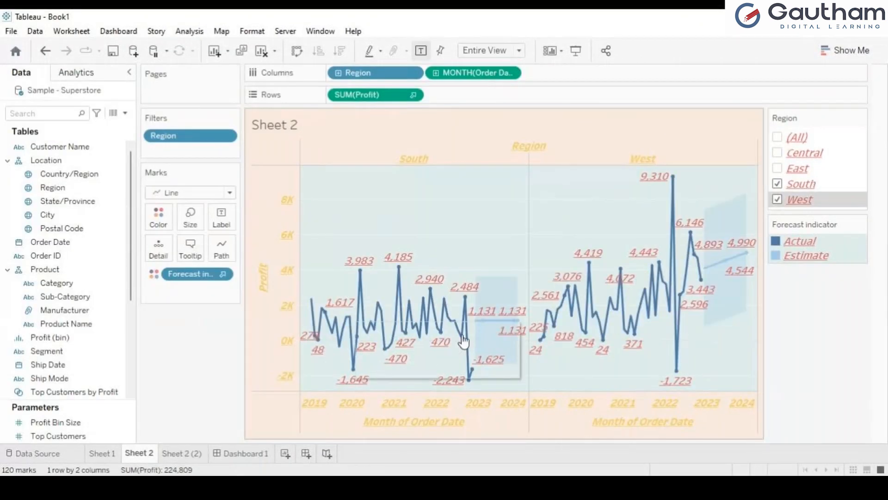
click(227, 219)
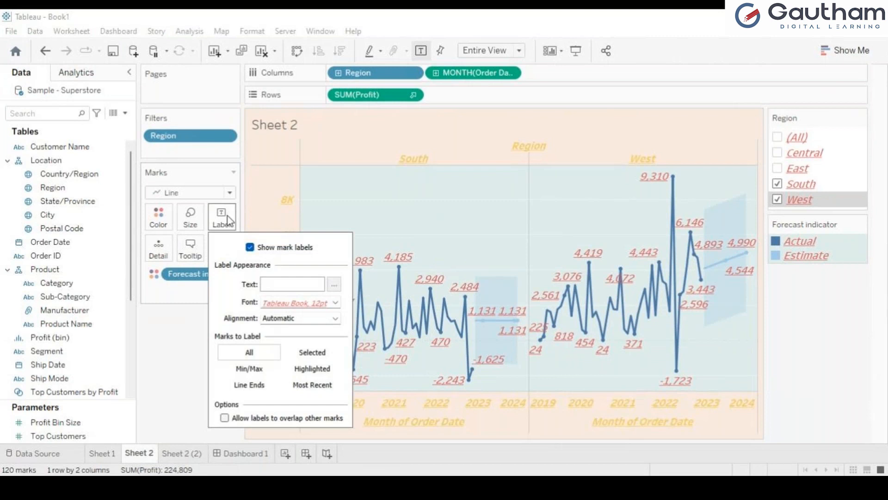
click(266, 368)
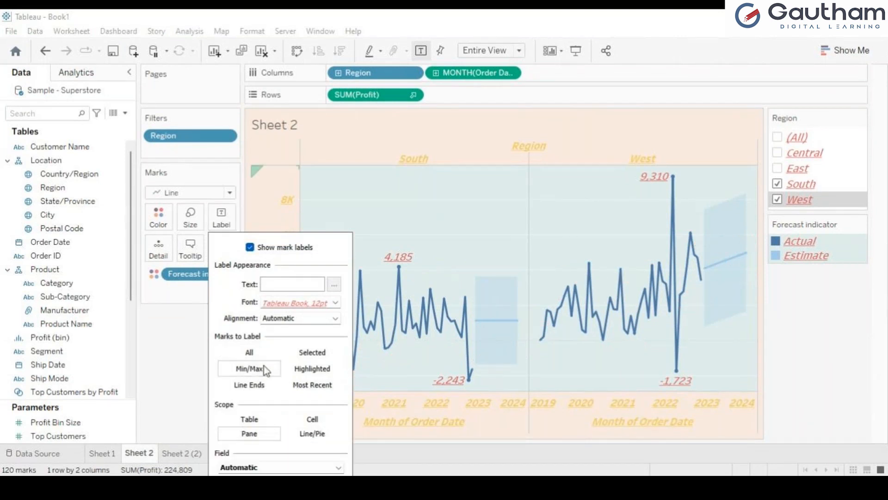
mouse_move(461, 327)
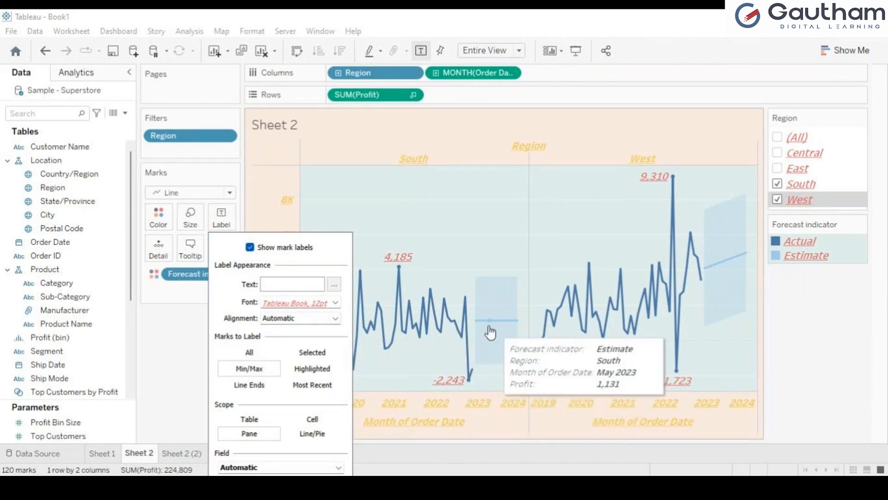
mouse_move(554, 327)
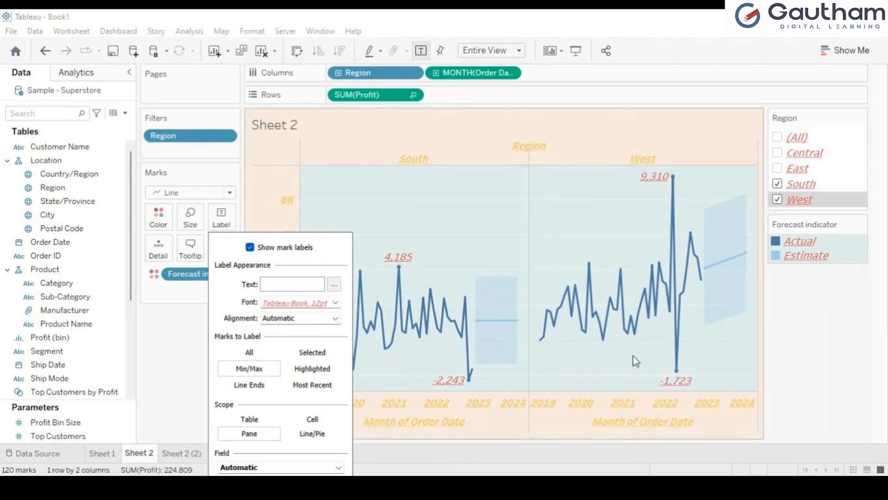
mouse_move(542, 347)
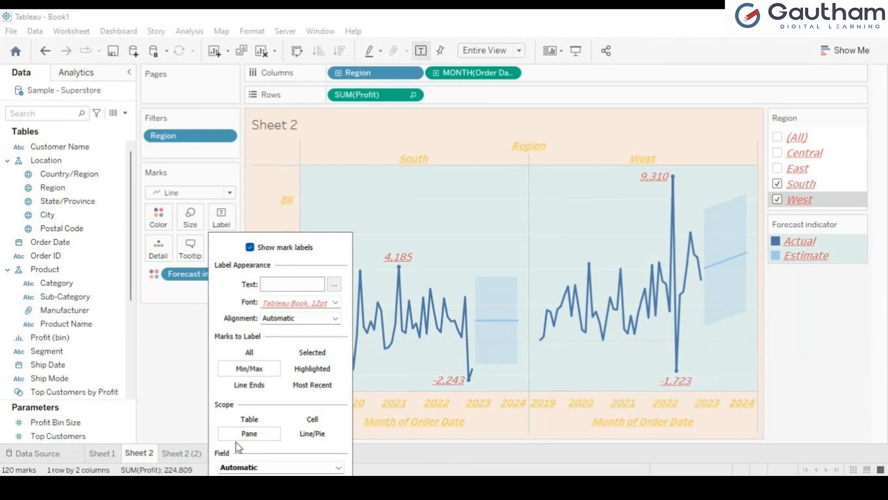
click(305, 435)
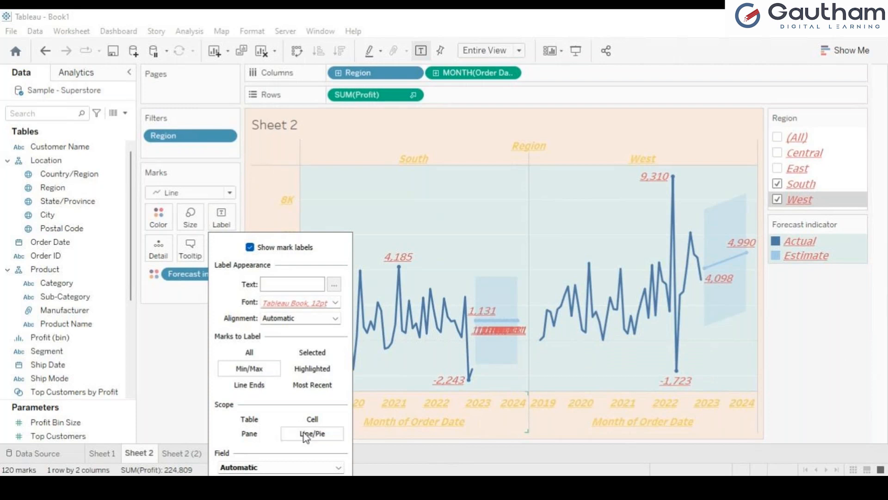
click(246, 435)
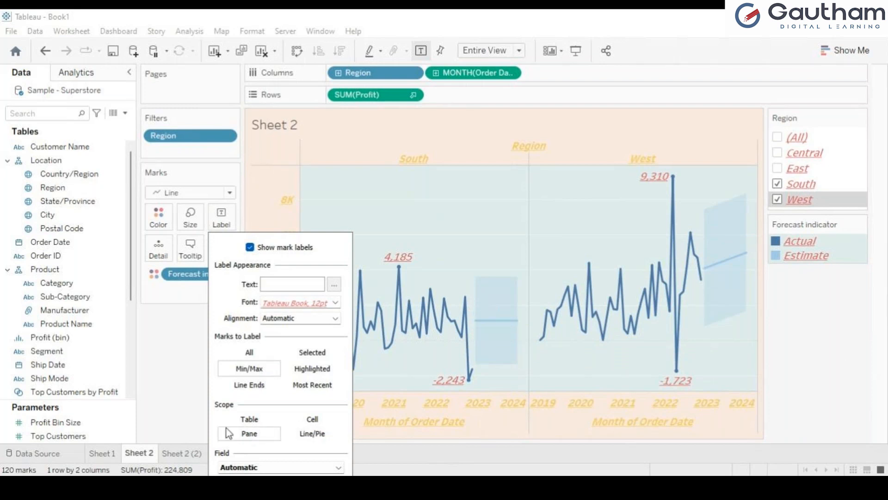
click(418, 406)
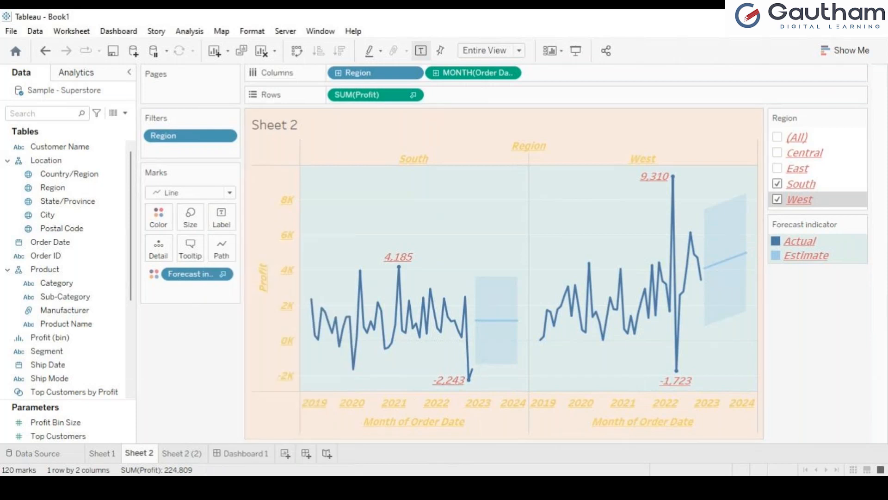
click(70, 243)
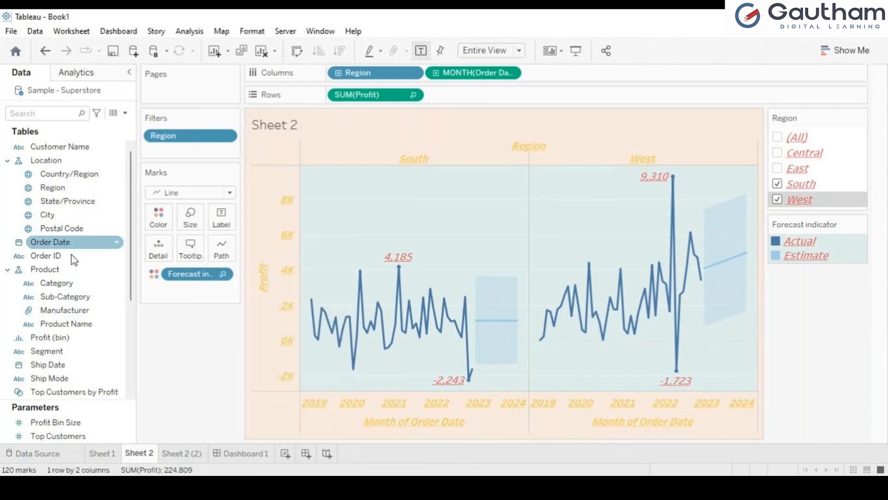